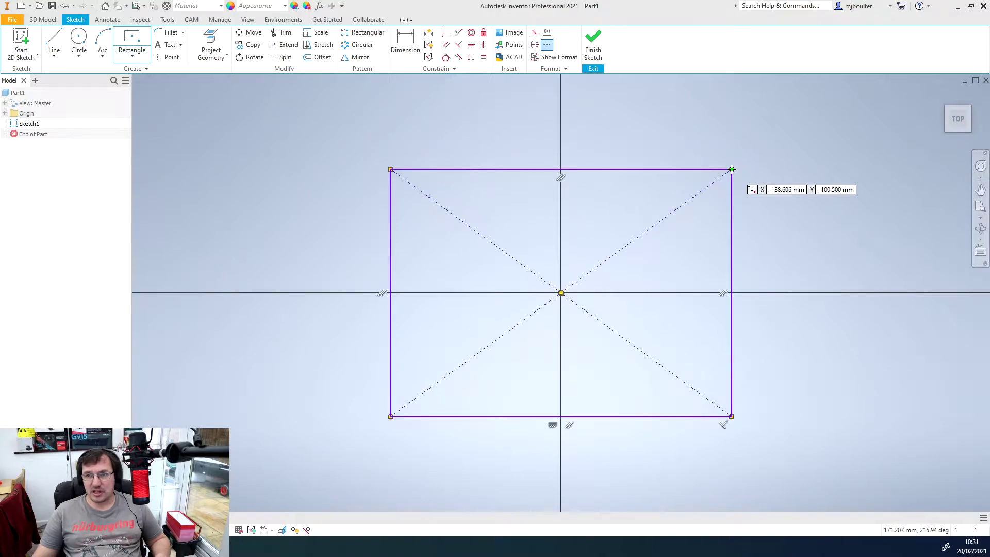
- Dimension the centred rectangle's width along its upper edge and its height along the side edge, and finish the sketch
{"action": "left_click", "coordinate": [405, 42]}
{"action": "left_click", "coordinate": [493, 169]}
{"action": "left_click", "coordinate": [537, 125]}
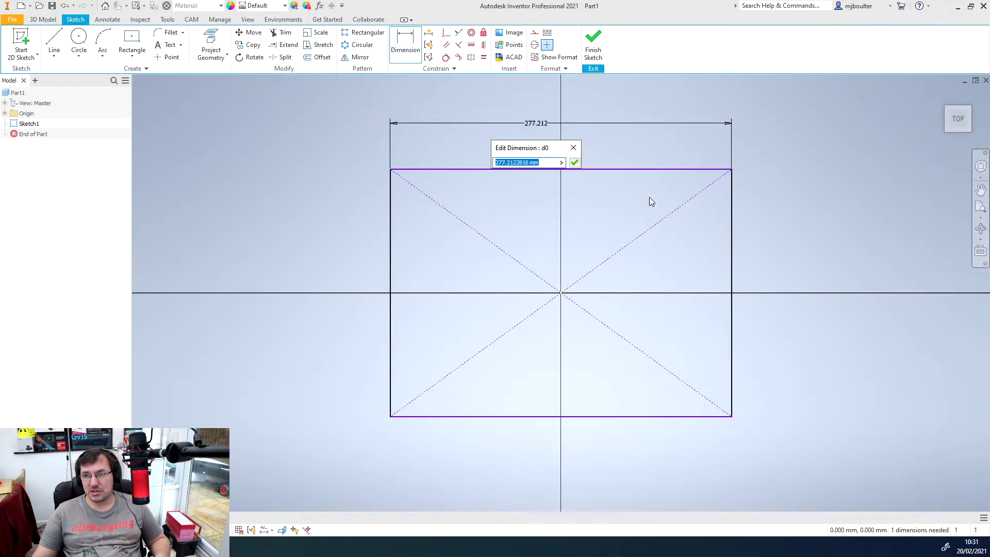
{"action": "left_click", "coordinate": [576, 163]}
{"action": "left_click", "coordinate": [732, 269]}
{"action": "left_click", "coordinate": [773, 269]}
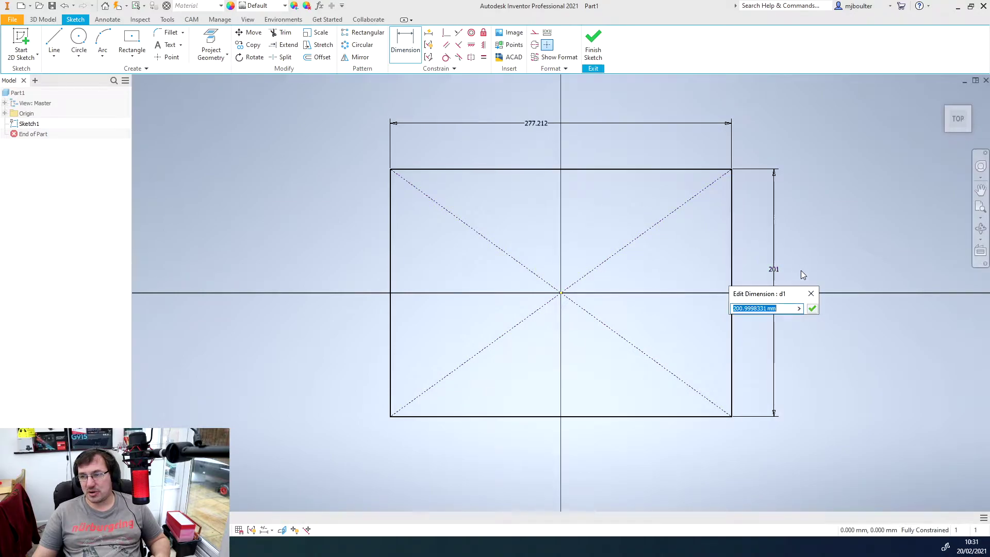
{"action": "left_click", "coordinate": [812, 308]}
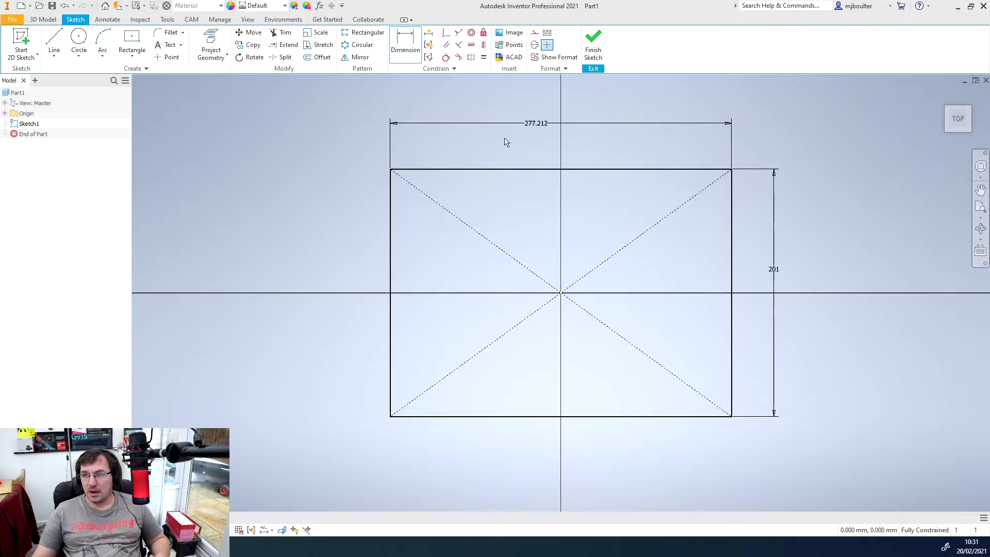
{"action": "left_click", "coordinate": [593, 44]}
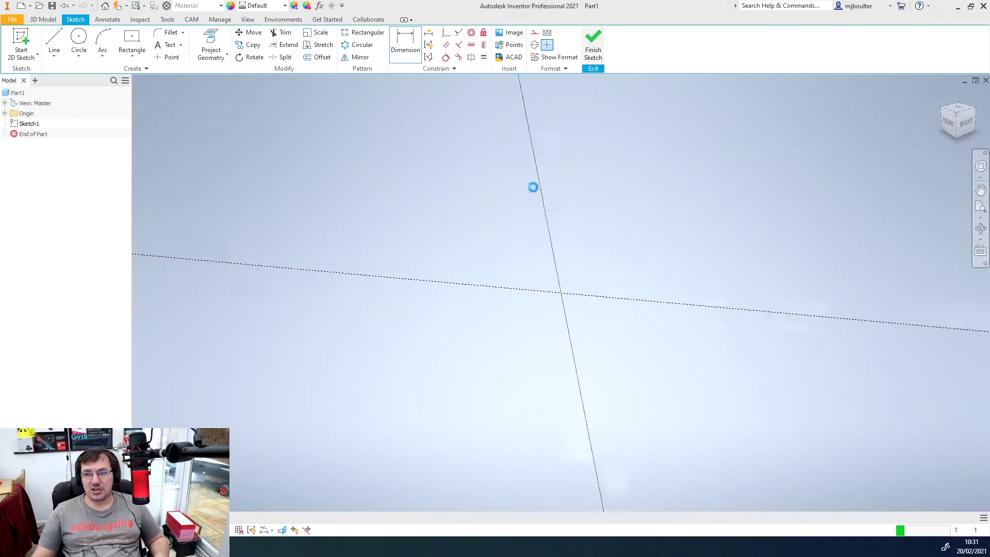
- Extrude the rectangle profile upward into a solid plate
{"action": "left_click", "coordinate": [49, 39]}
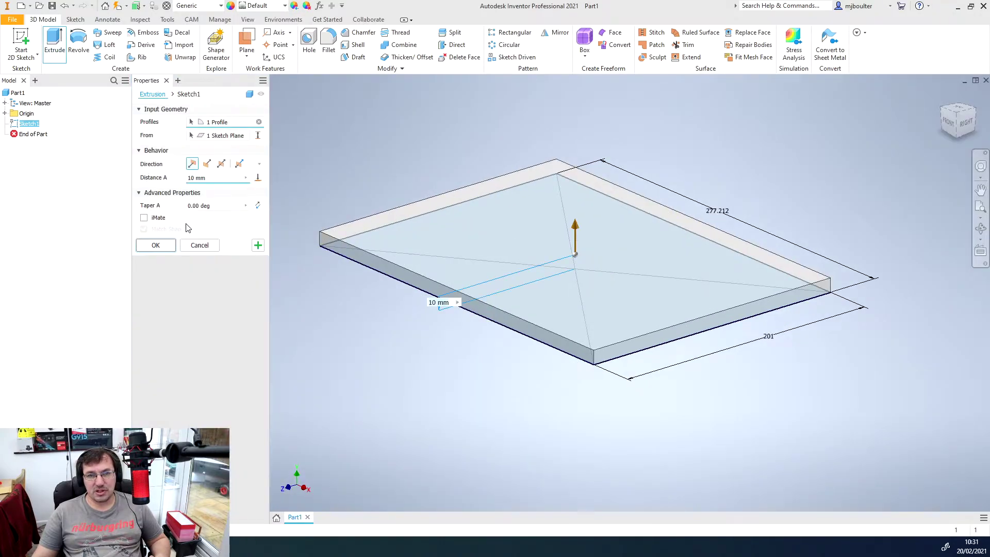
{"action": "left_click_drag", "start_coordinate": [204, 81], "coordinate": [261, 98]}
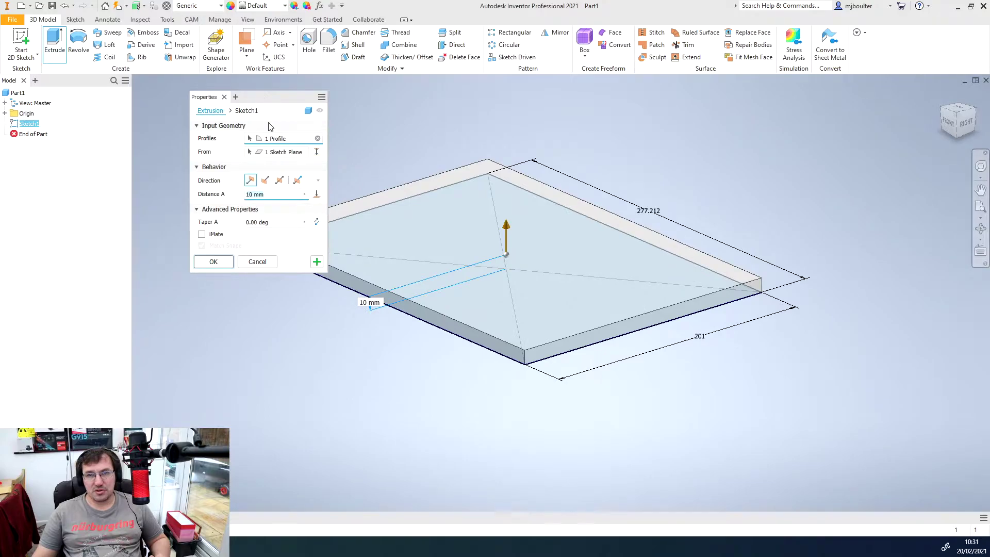
{"action": "left_click", "coordinate": [213, 262]}
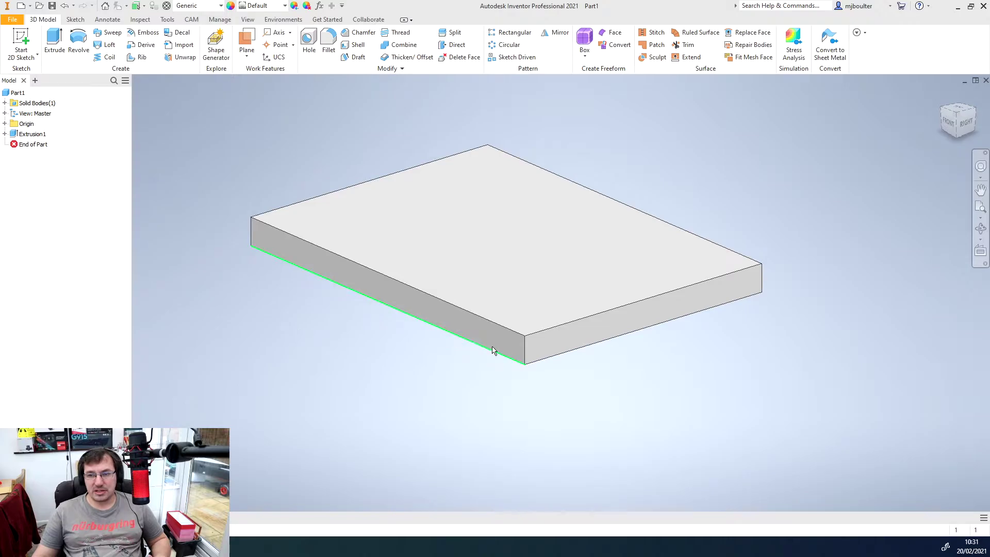
- Create a work plane parallel to the plate's short end face with an offset of 0 mm
{"action": "left_click", "coordinate": [247, 40]}
{"action": "left_click", "coordinate": [579, 342]}
{"action": "left_click_drag", "start_coordinate": [579, 343], "coordinate": [605, 354]}
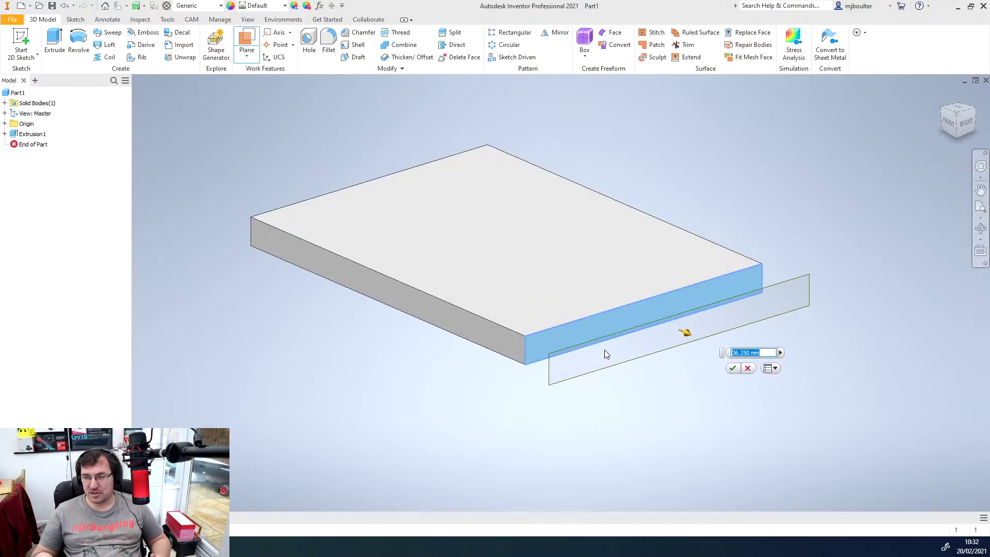
{"action": "type", "text": "0"}
{"action": "key", "text": "Return"}
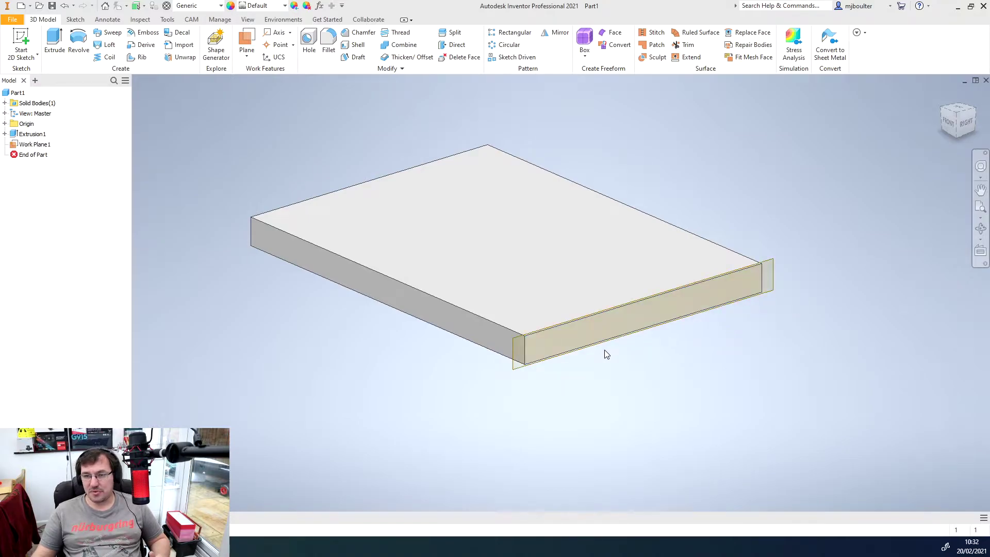
- Start a 2D sketch on the end-face work plane and project the upper edge of the plate's end into it
{"action": "left_click", "coordinate": [32, 37]}
{"action": "left_click", "coordinate": [513, 362]}
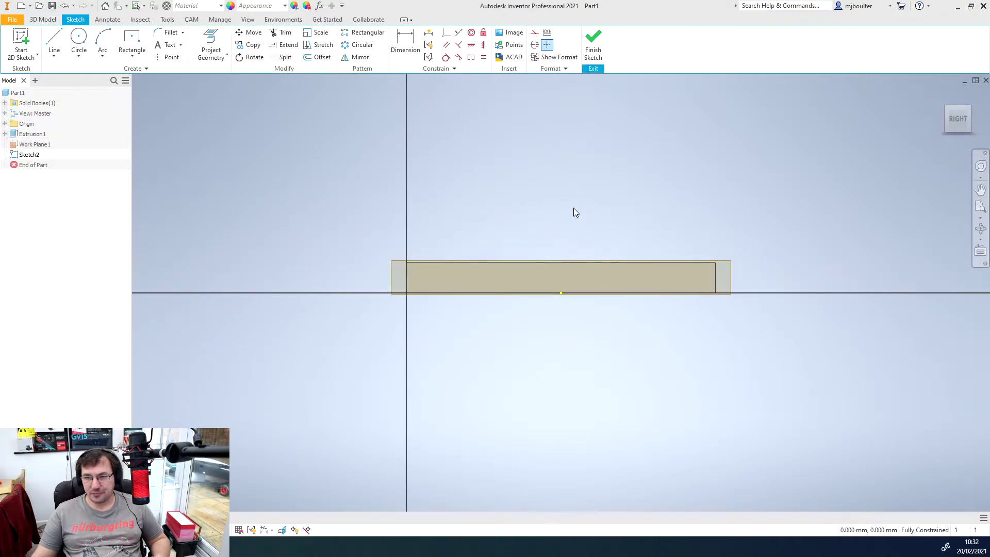
{"action": "middle_click_drag", "start_coordinate": [574, 209], "coordinate": [555, 243]}
{"action": "scroll", "coordinate": [549, 312], "scroll_direction": "up", "scroll_amount": 2}
{"action": "scroll", "coordinate": [550, 311], "scroll_direction": "down", "scroll_amount": 5}
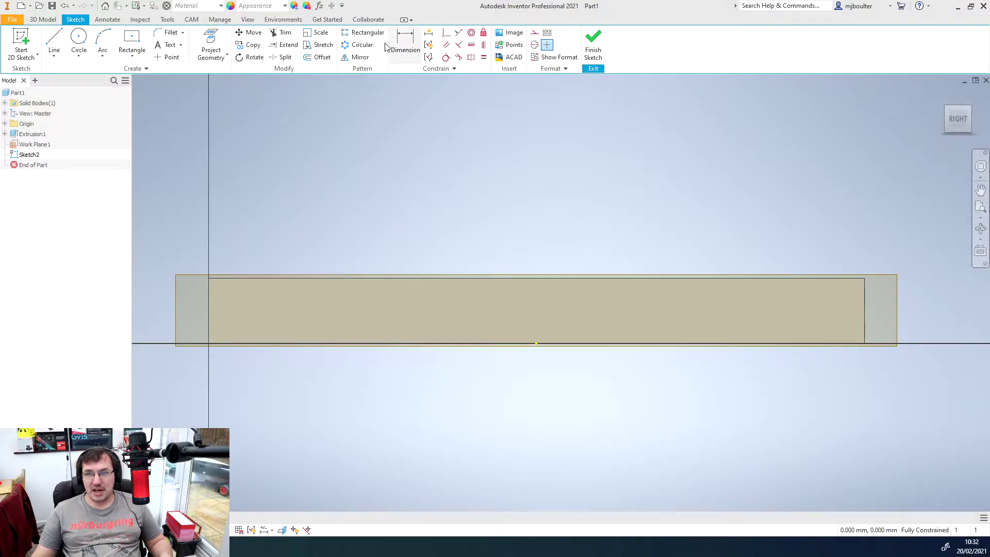
{"action": "left_click", "coordinate": [211, 44]}
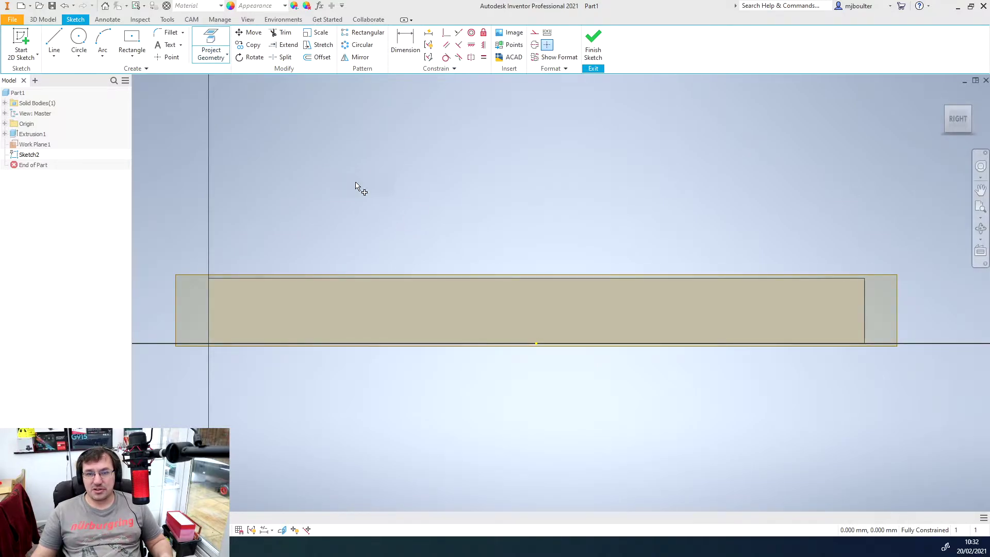
{"action": "left_click", "coordinate": [490, 279]}
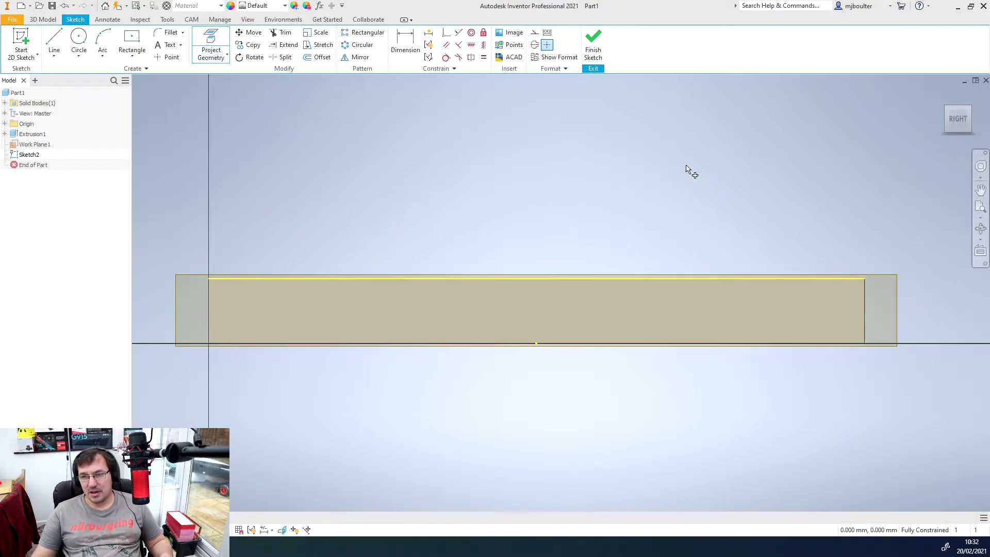
- Draw a vertical line from the projected origin point up to the projected upper edge and convert it to construction
{"action": "left_click", "coordinate": [54, 39]}
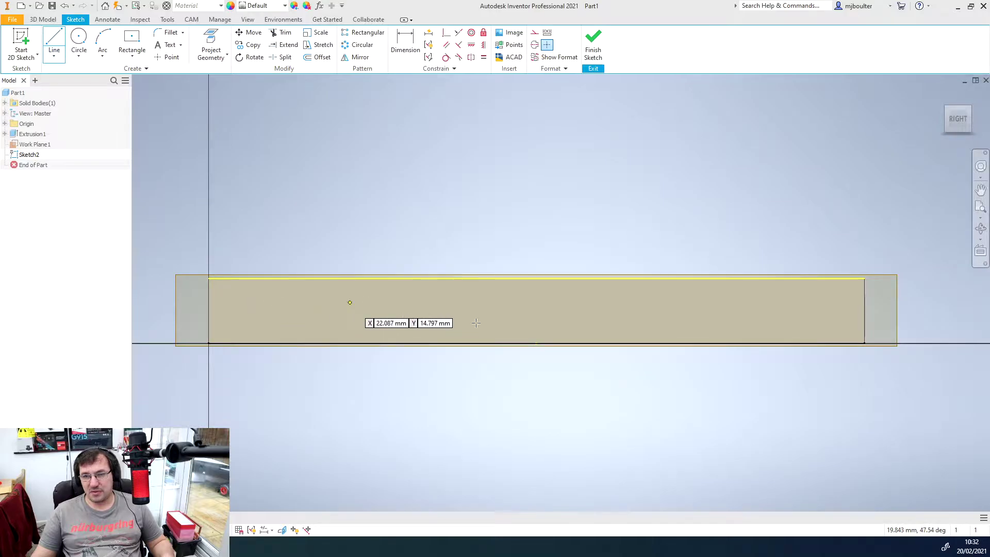
{"action": "left_click", "coordinate": [536, 344]}
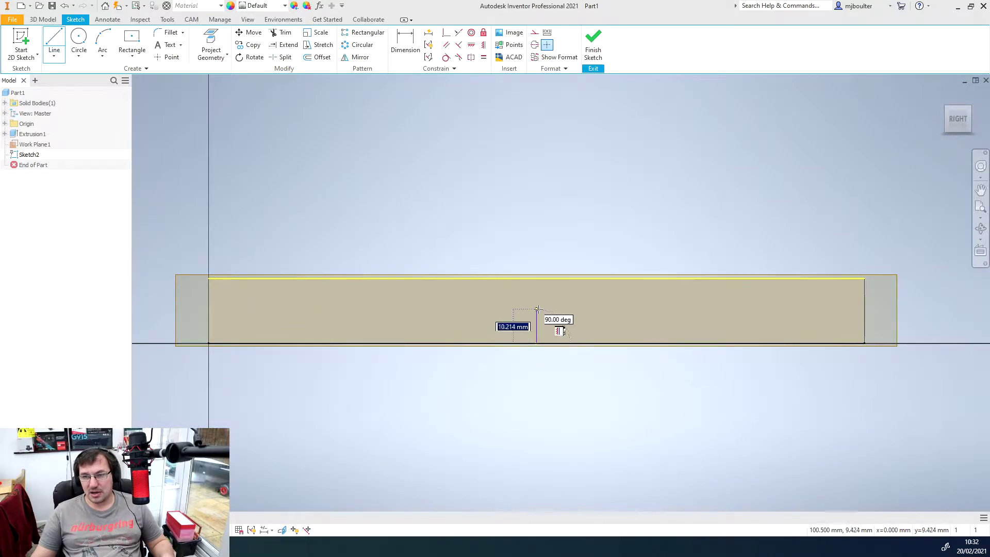
{"action": "double_click", "coordinate": [536, 278]}
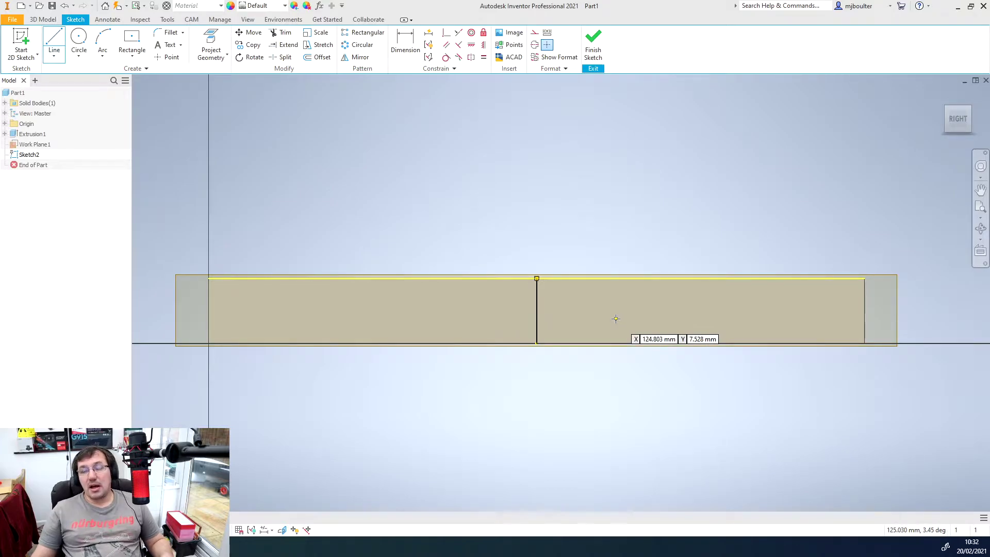
{"action": "key", "text": "Escape"}
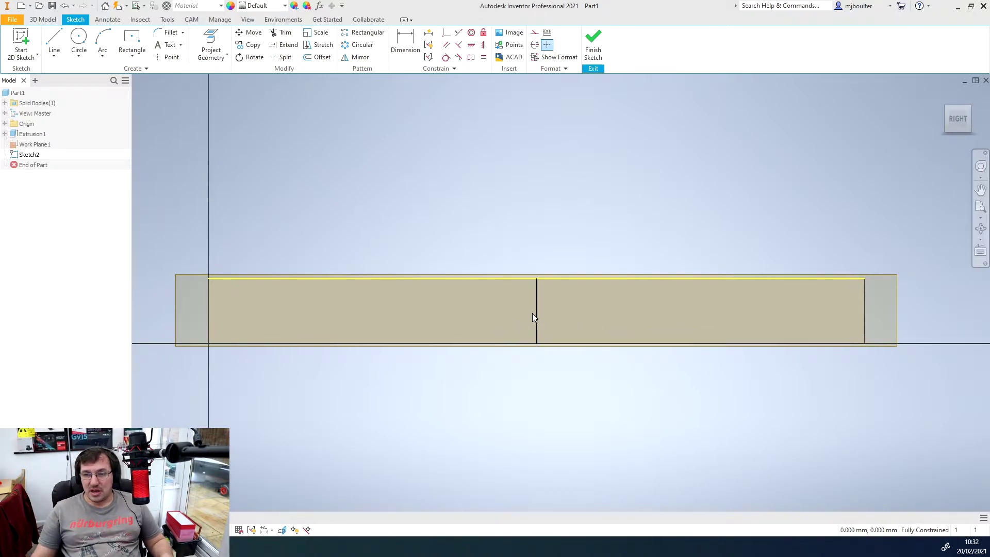
{"action": "right_click", "coordinate": [534, 312]}
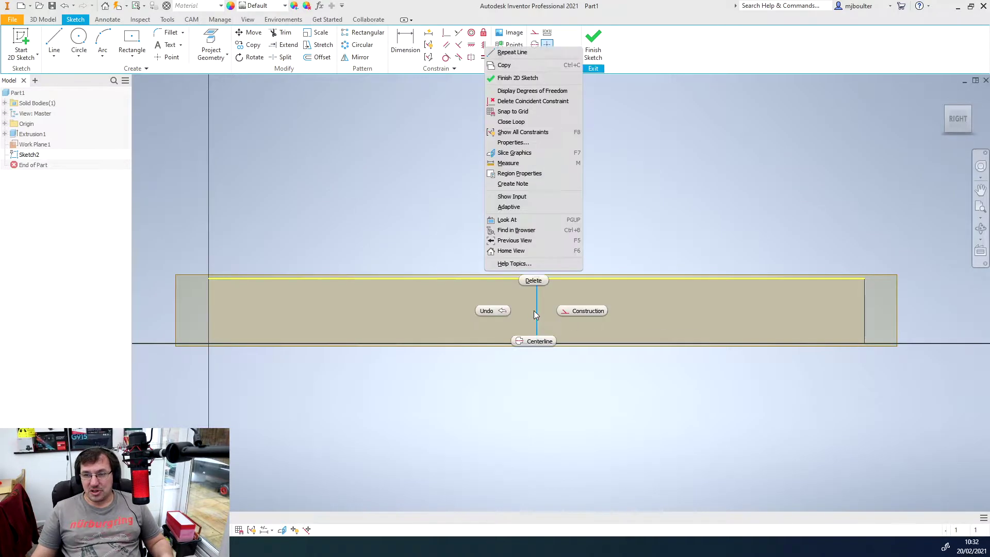
{"action": "left_click", "coordinate": [580, 311]}
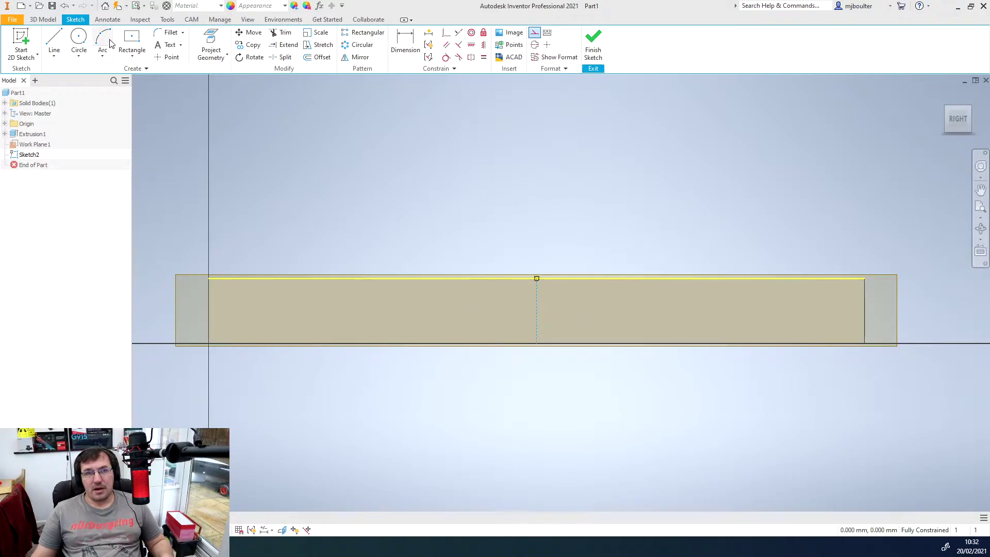
- Sketch two horizontal lines above the plate, an upper one about 25.6 mm long and a longer one below it
{"action": "left_click", "coordinate": [56, 40]}
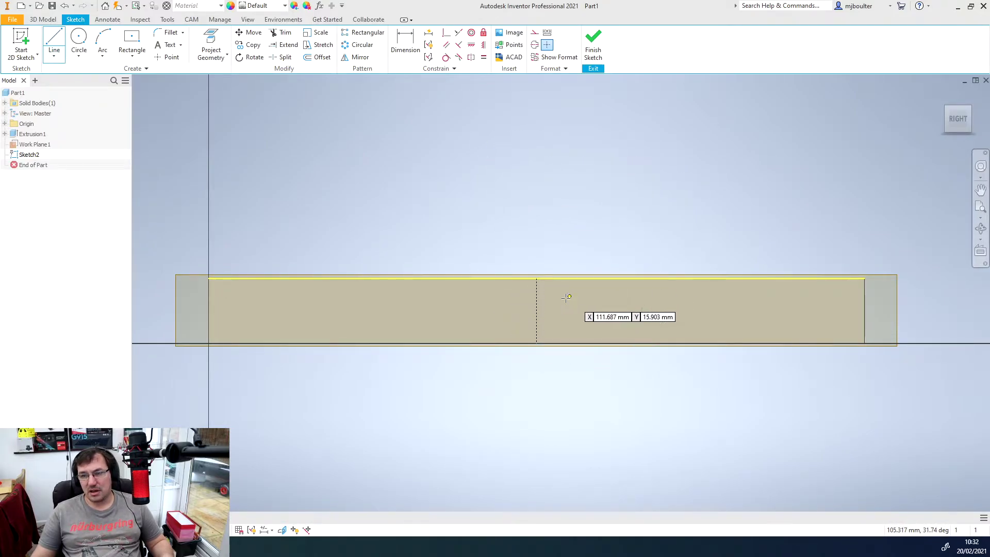
{"action": "left_click", "coordinate": [501, 148]}
{"action": "type", "text": "25.600"}
{"action": "key", "text": "Return"}
{"action": "key", "text": "Escape"}
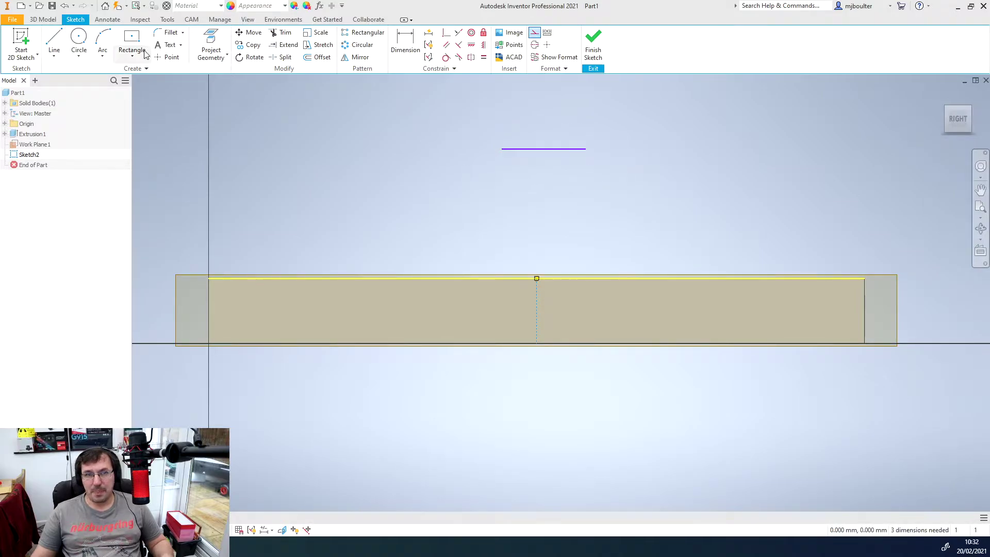
{"action": "left_click", "coordinate": [54, 41]}
{"action": "left_click", "coordinate": [460, 187]}
{"action": "left_click", "coordinate": [637, 188]}
{"action": "key", "text": "Escape"}
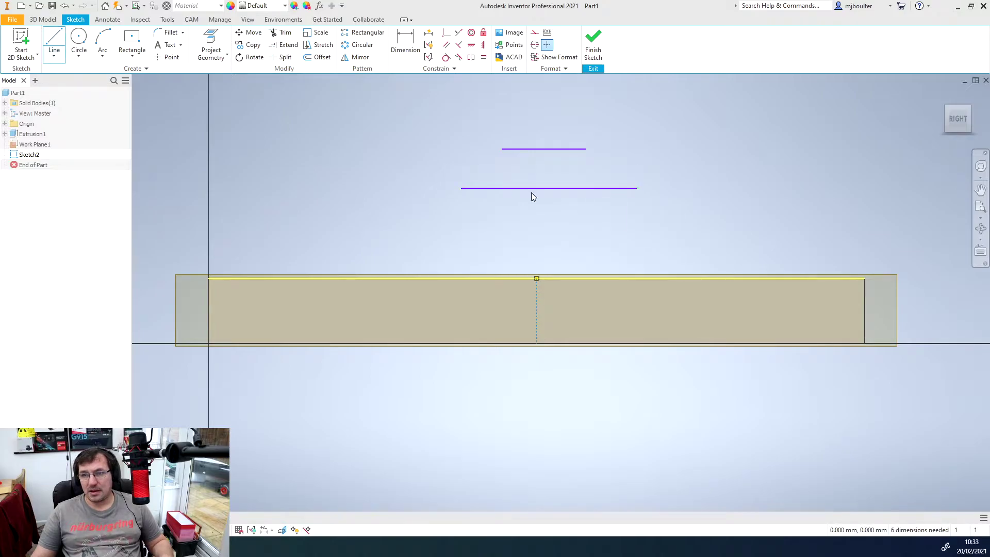
- Join the ends of the two horizontal lines with sloping lines on both sides to close a trapezoid
{"action": "left_click", "coordinate": [54, 41]}
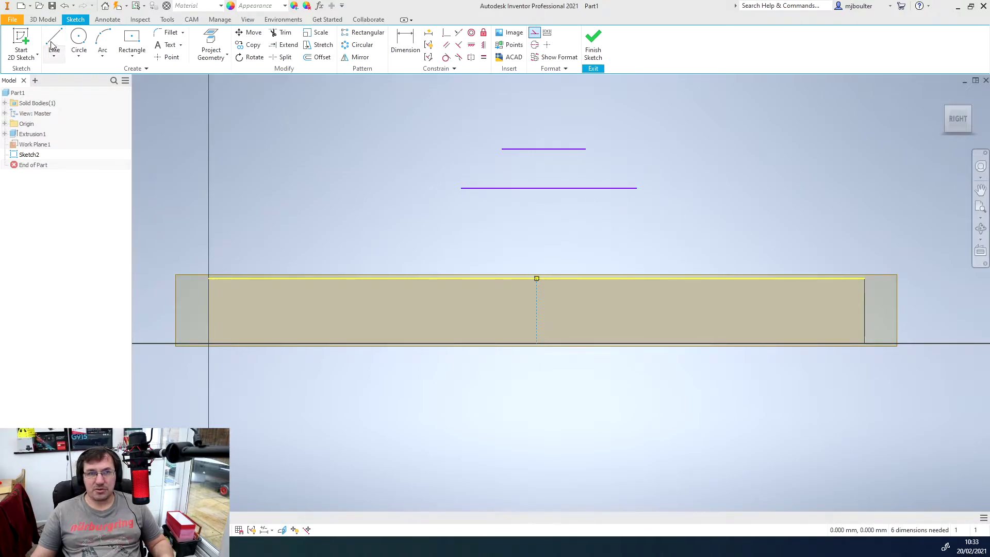
{"action": "left_click", "coordinate": [460, 188]}
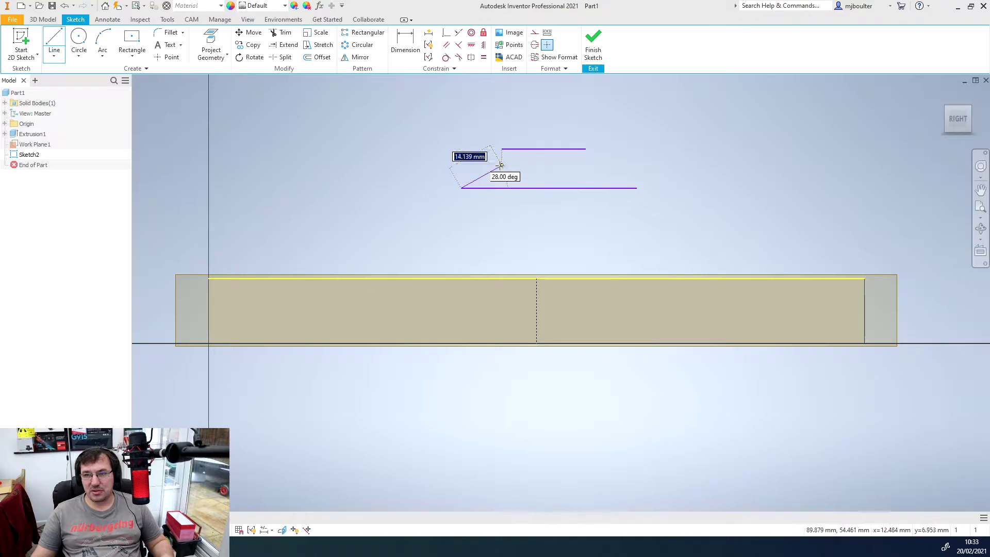
{"action": "left_click", "coordinate": [502, 149]}
{"action": "key", "text": "Escape"}
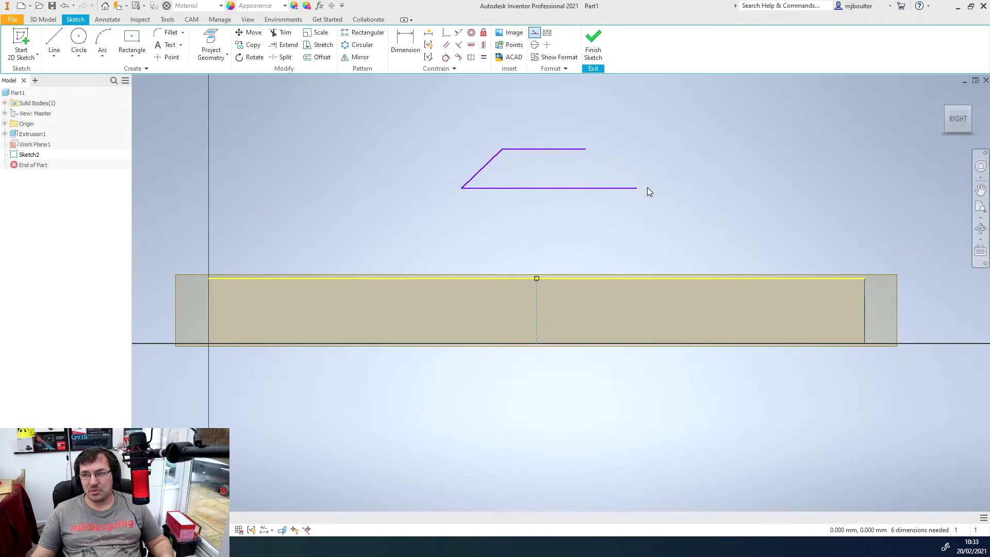
{"action": "left_click", "coordinate": [59, 46]}
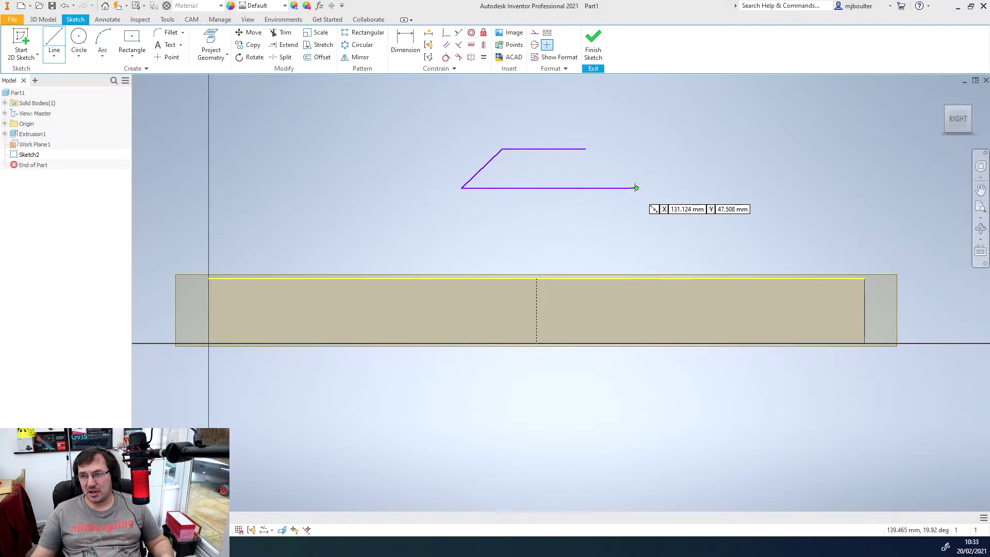
{"action": "left_click", "coordinate": [636, 188]}
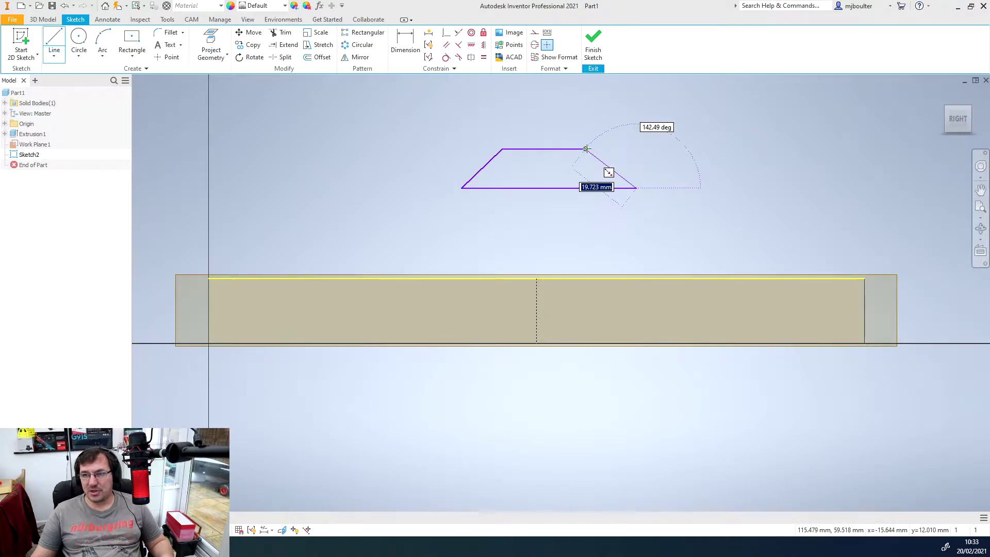
{"action": "left_click", "coordinate": [583, 149]}
{"action": "key", "text": "Escape"}
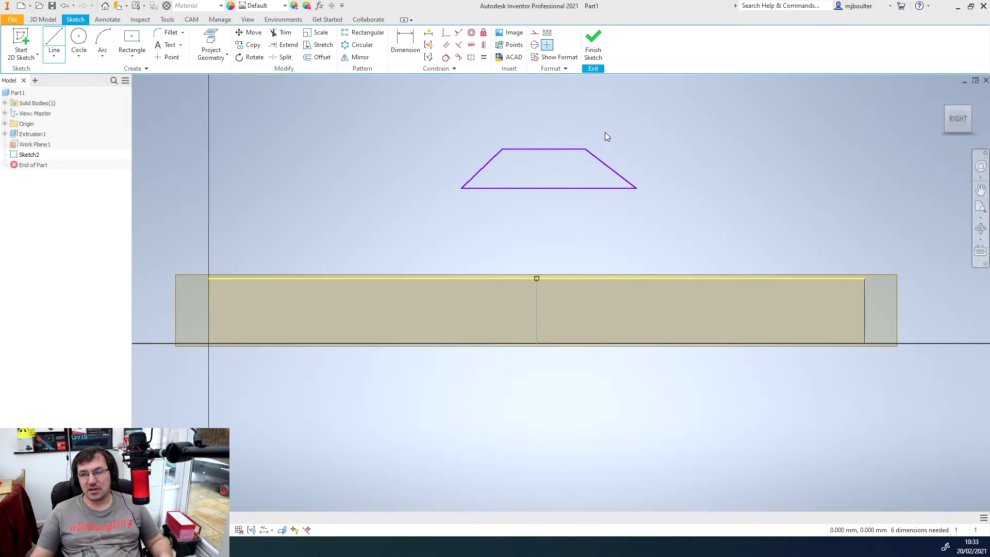
{"action": "key", "text": "Escape"}
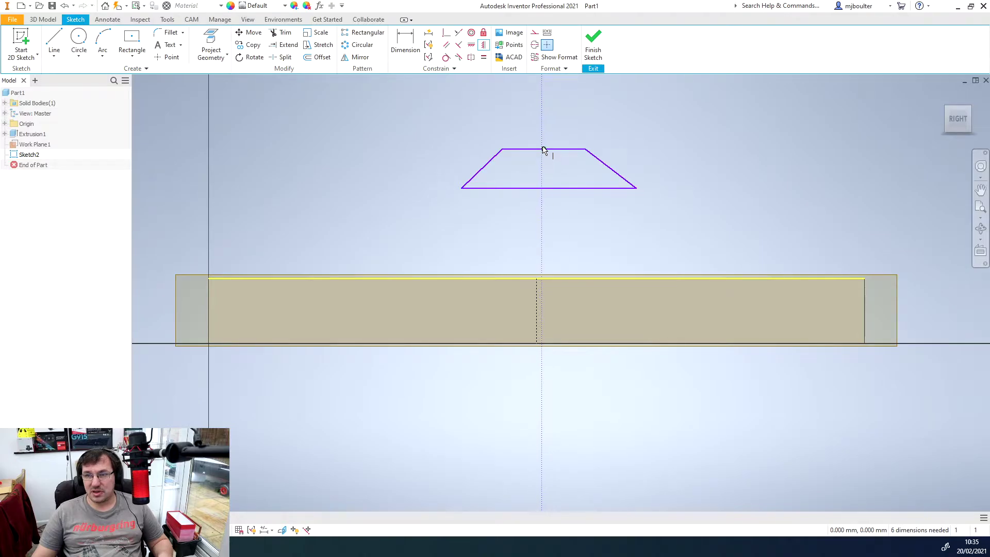
- Align the midpoints of the trapezoid's upper and lower edges with a Vertical constraint
{"action": "left_click", "coordinate": [485, 46]}
{"action": "left_click", "coordinate": [544, 149]}
{"action": "left_click", "coordinate": [549, 188]}
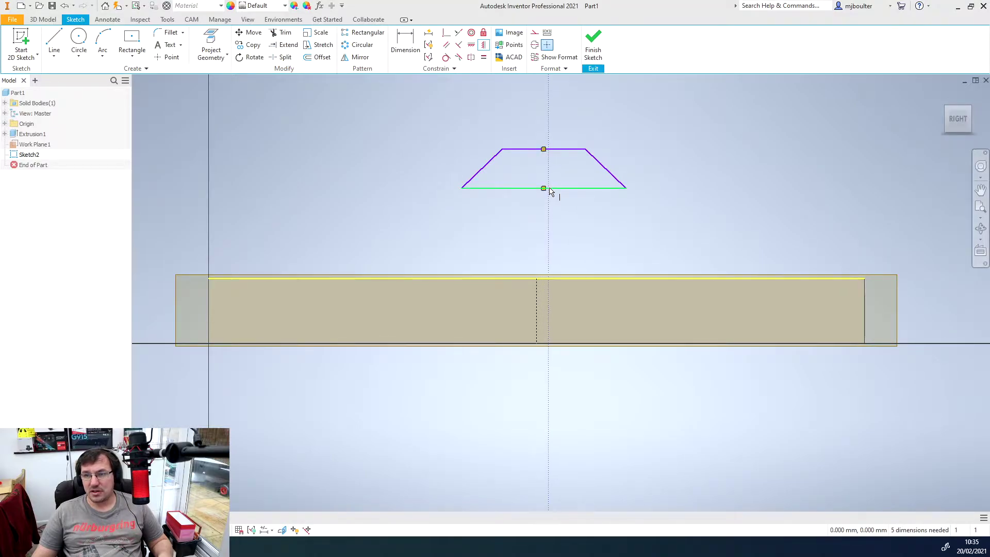
{"action": "key", "text": "Escape"}
- Dimension the widths of the trapezoid's upper and lower edges, accepting their drawn lengths
{"action": "left_click", "coordinate": [404, 47]}
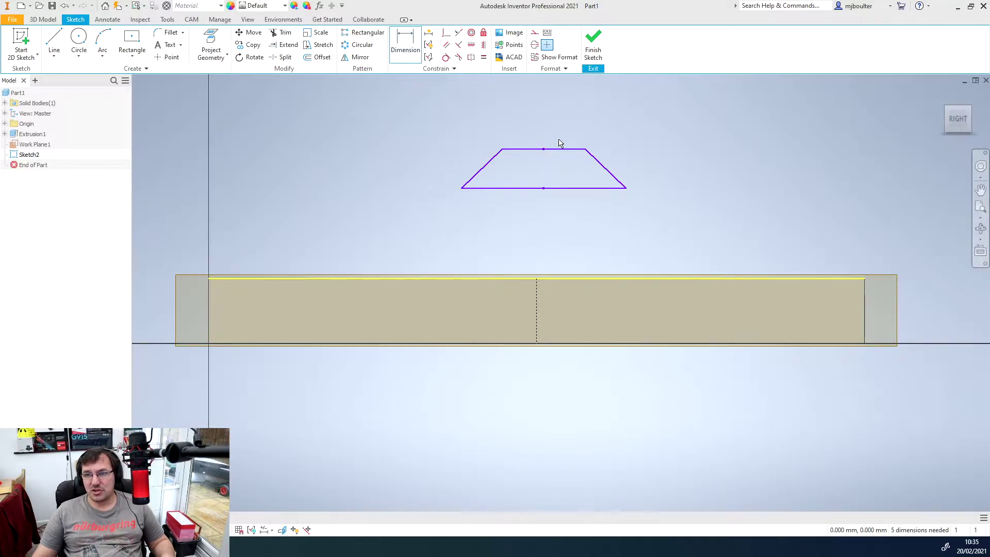
{"action": "left_click", "coordinate": [567, 150]}
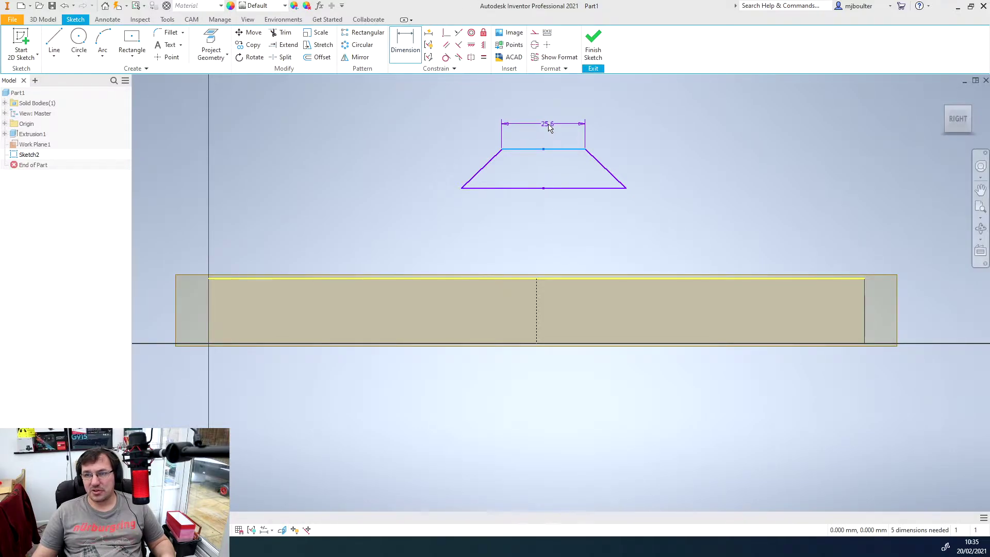
{"action": "left_click", "coordinate": [547, 130]}
{"action": "left_click", "coordinate": [585, 163]}
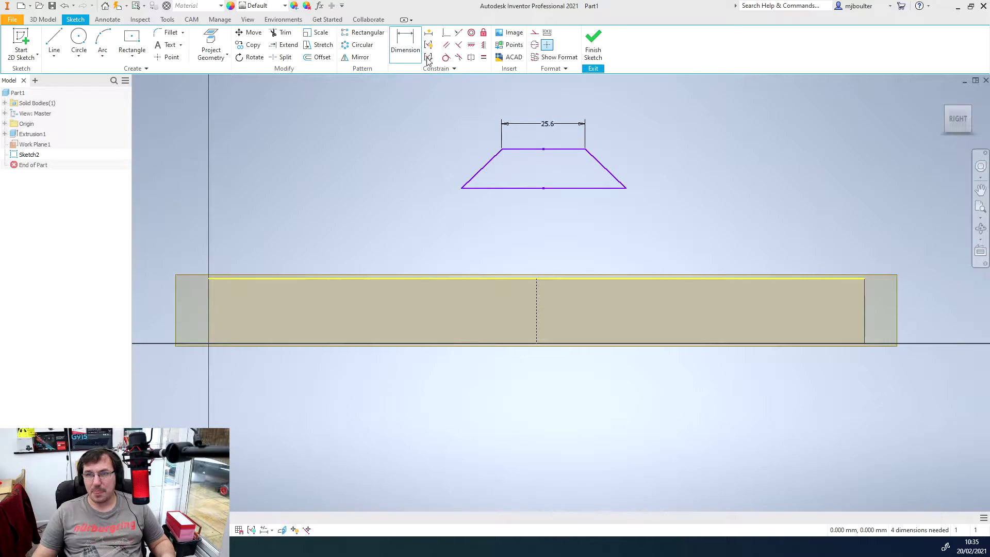
{"action": "left_click", "coordinate": [569, 188]}
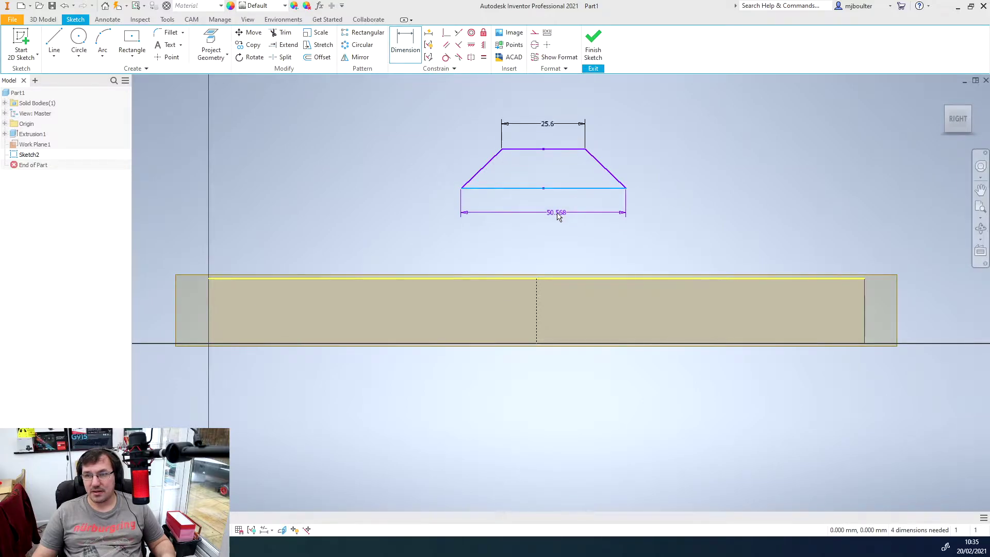
{"action": "left_click", "coordinate": [557, 216]}
{"action": "left_click", "coordinate": [595, 252]}
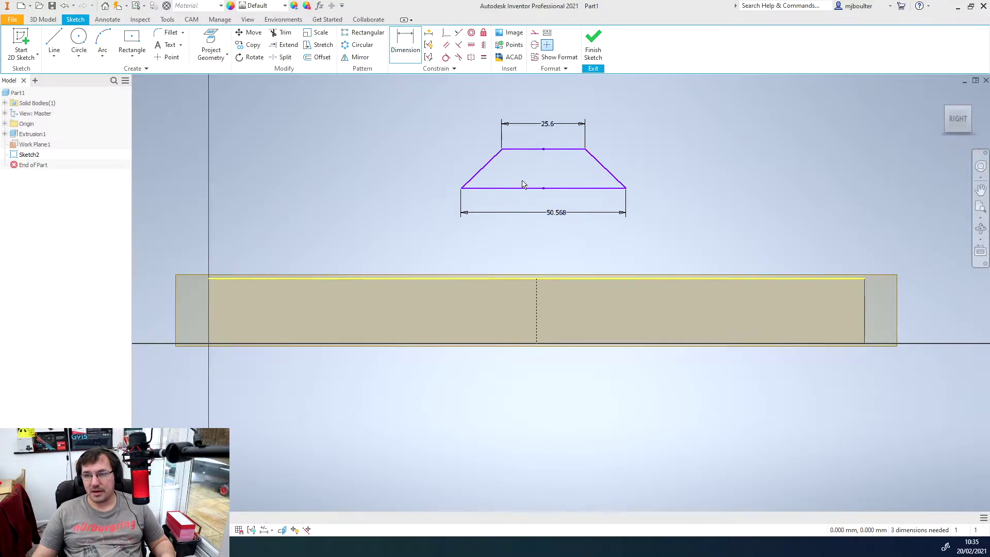
- Dimension the angle between the trapezoid's left sloping side and its lower edge, accepting the drawn angle
{"action": "left_click", "coordinate": [477, 176]}
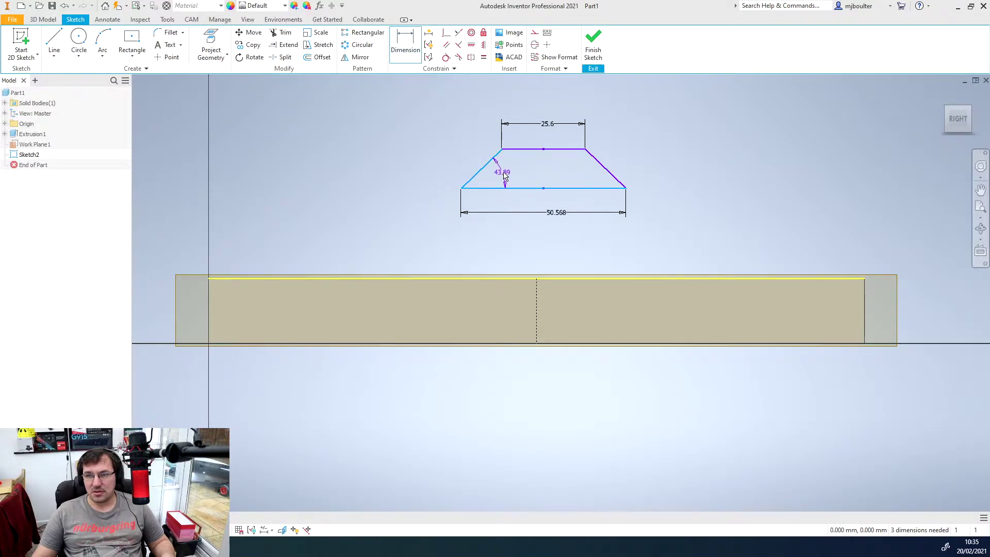
{"action": "left_click", "coordinate": [507, 175]}
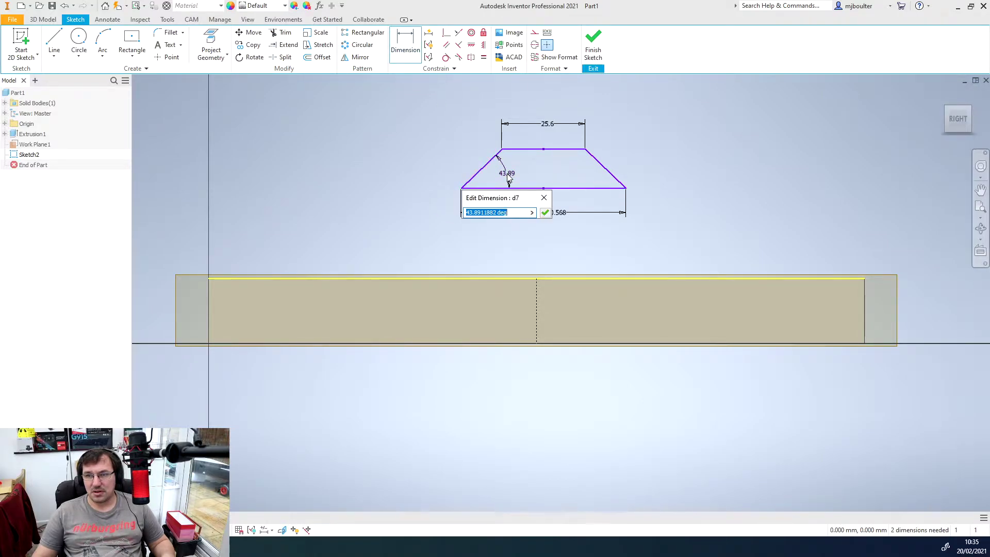
{"action": "left_click", "coordinate": [546, 213]}
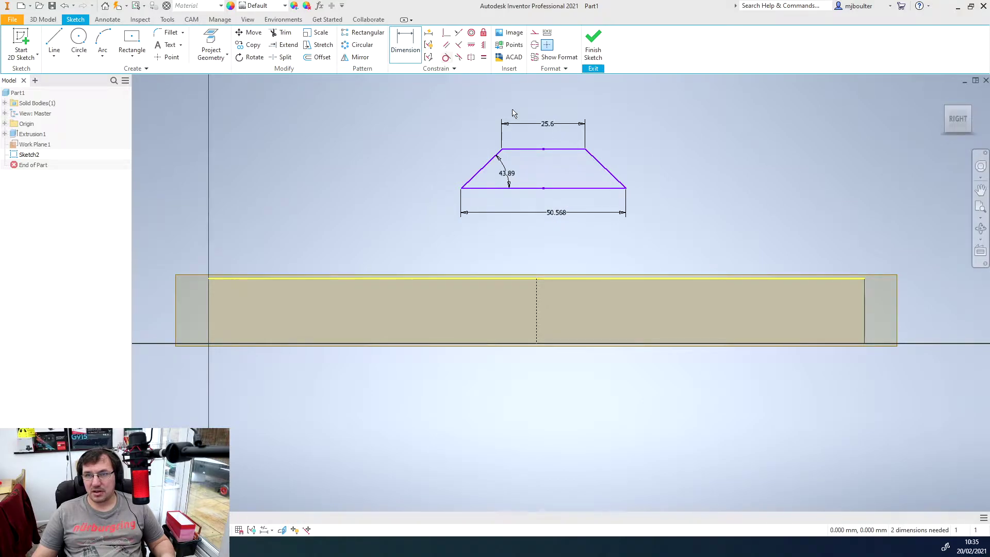
- Try to dimension the angle between the trapezoid's right sloping side and its lower edge
{"action": "left_click", "coordinate": [596, 189]}
{"action": "left_click", "coordinate": [606, 169]}
{"action": "left_click", "coordinate": [585, 177]}
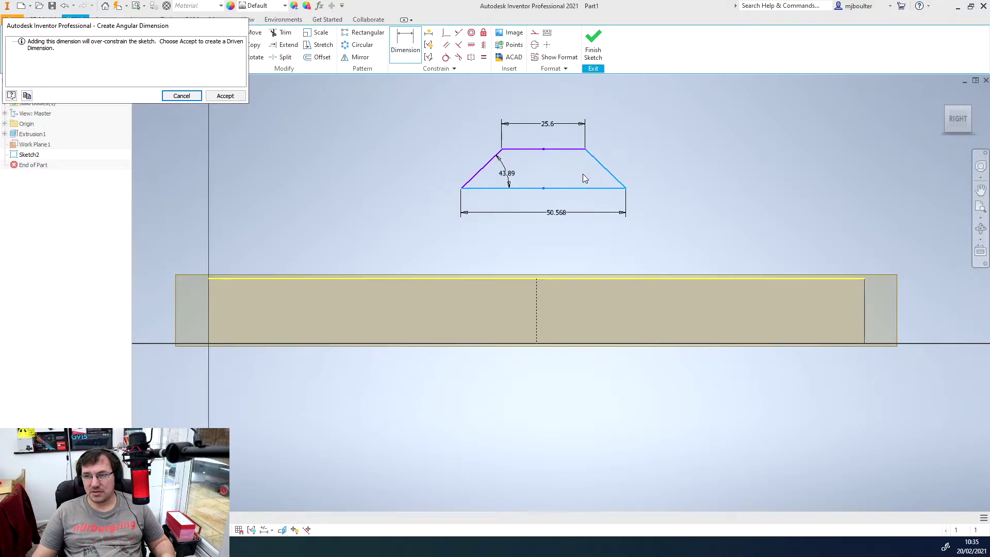
{"action": "left_click", "coordinate": [186, 97]}
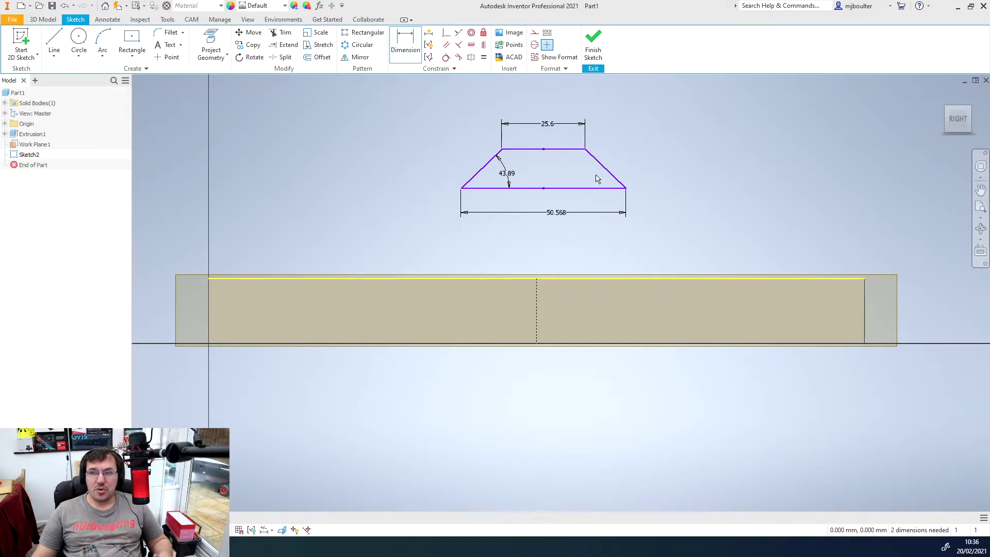
- Move the trapezoid slightly higher above the plate by its right sloping side
{"action": "left_click", "coordinate": [413, 49]}
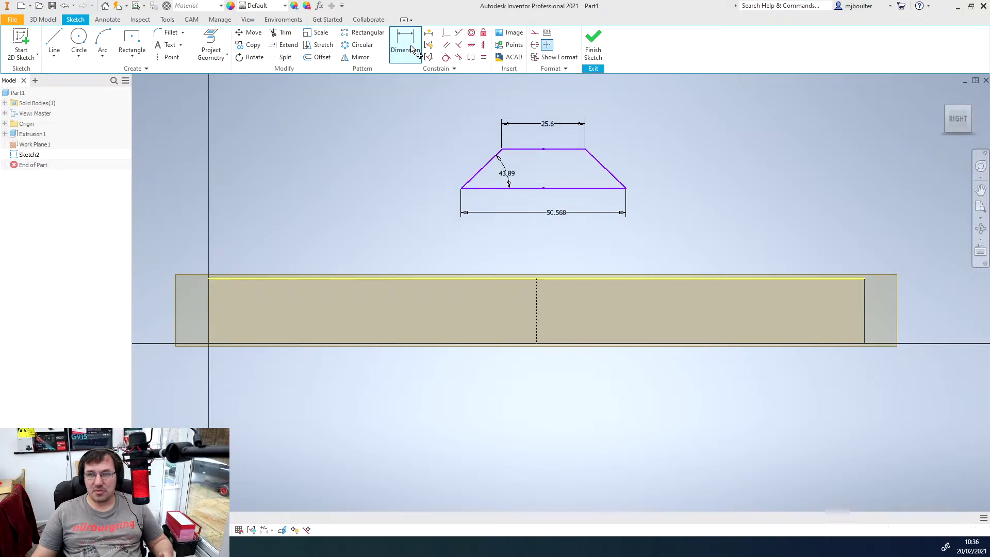
{"action": "left_click", "coordinate": [609, 174]}
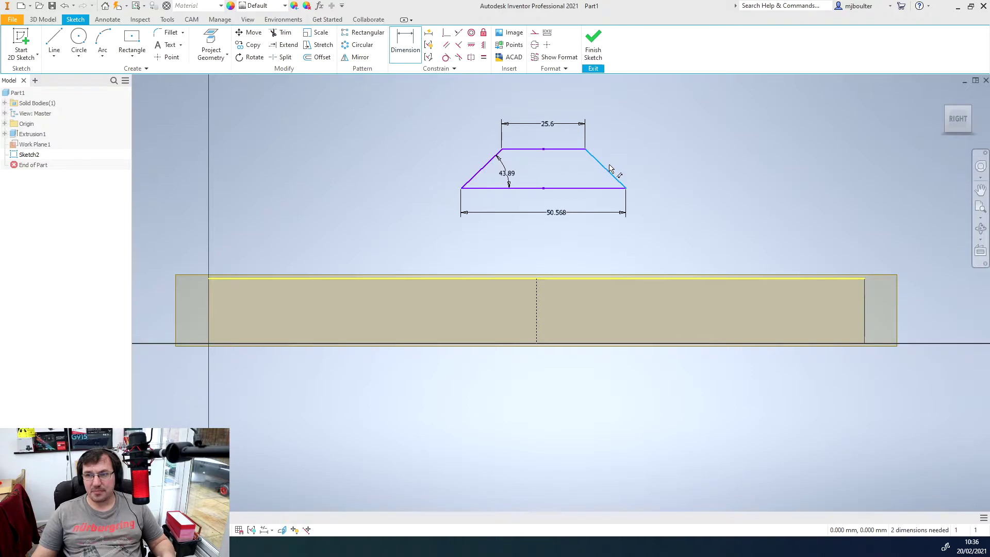
{"action": "key", "text": "Escape"}
{"action": "left_click_drag", "start_coordinate": [611, 171], "coordinate": [628, 161]}
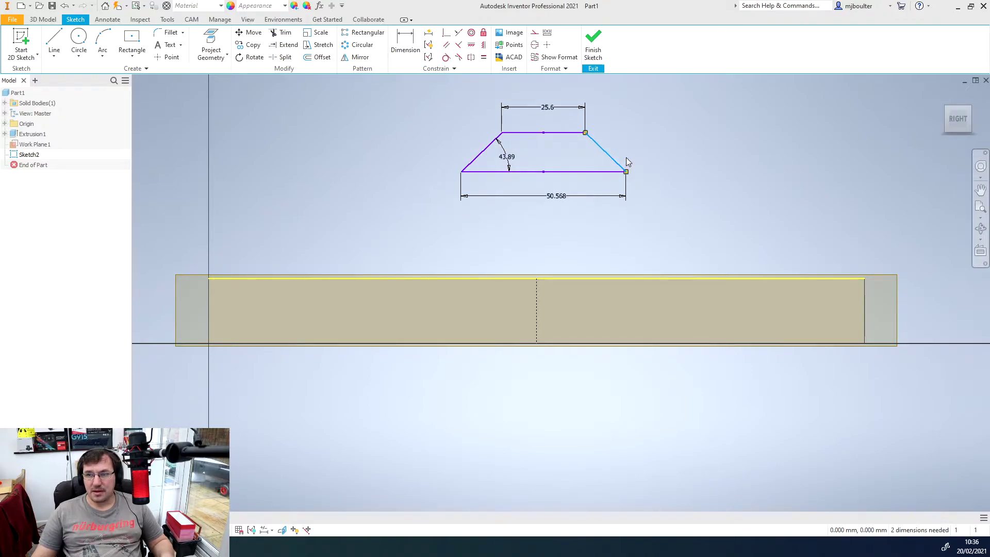
{"action": "key", "text": "Escape"}
- Try vertical, aligned and horizontal dimension orientations on the trapezoid's right sloping side without placing a dimension
{"action": "key", "text": "d"}
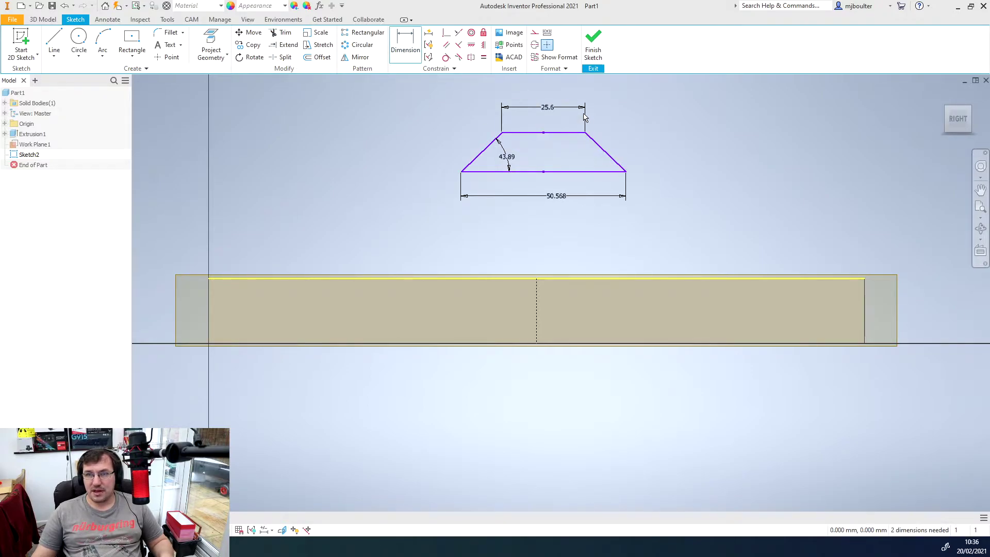
{"action": "left_click", "coordinate": [602, 150]}
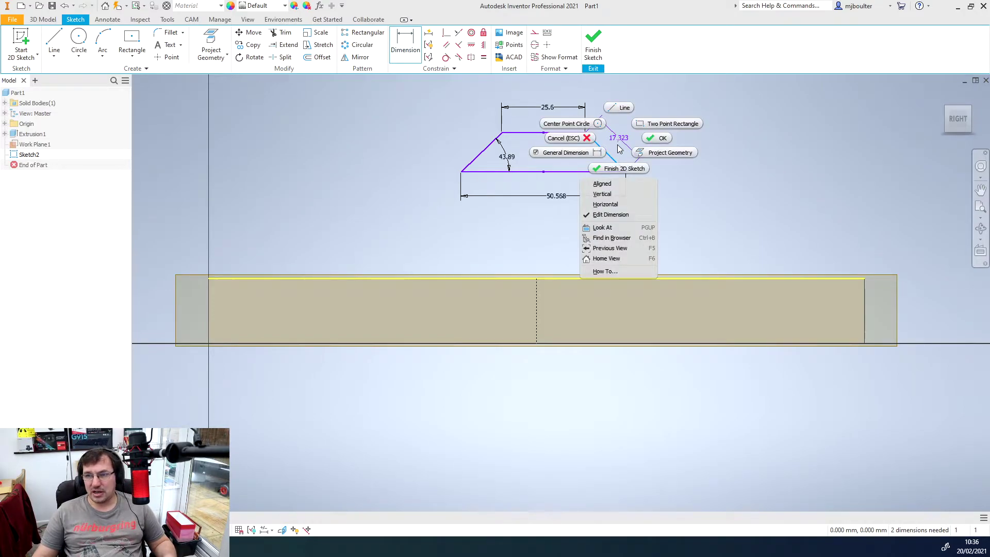
{"action": "left_click", "coordinate": [603, 194]}
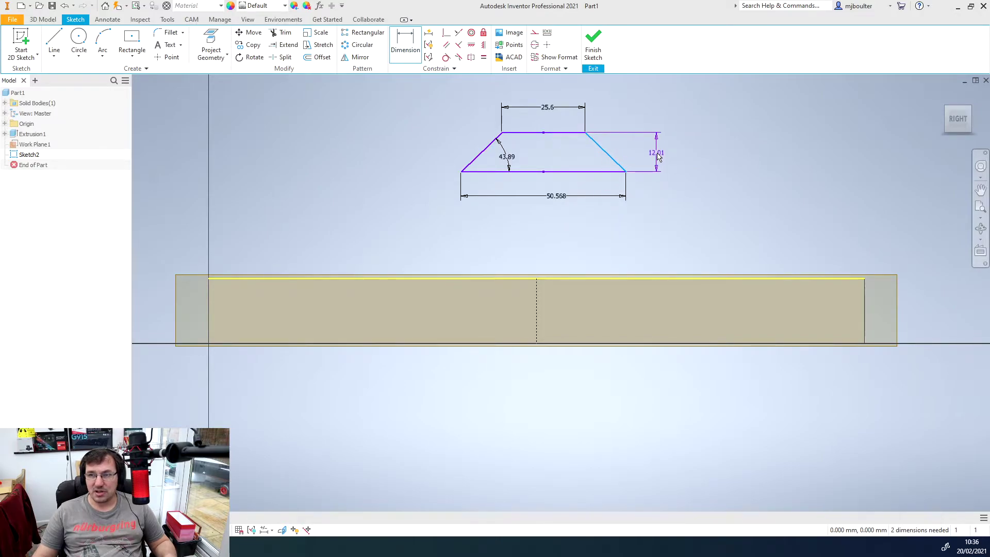
{"action": "right_click", "coordinate": [659, 157]}
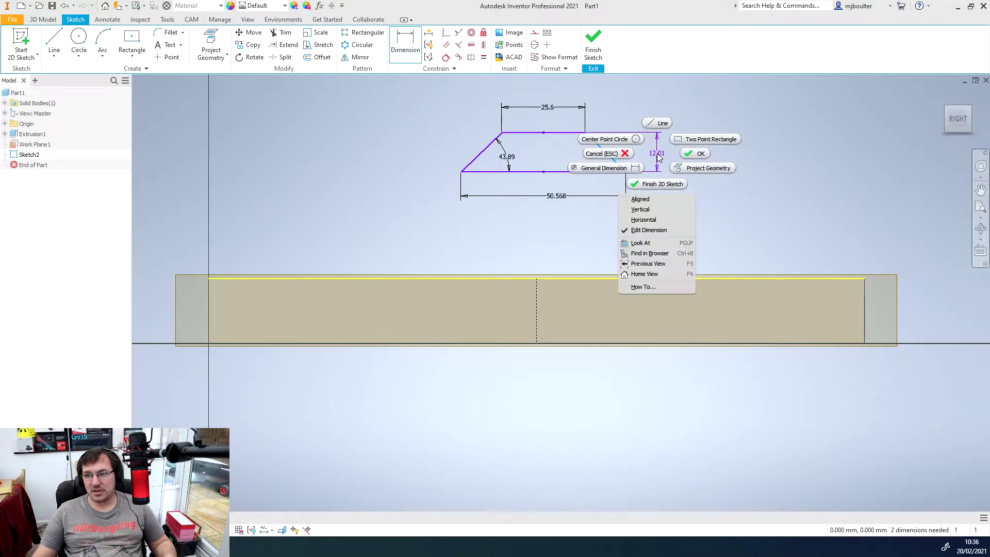
{"action": "left_click", "coordinate": [641, 200]}
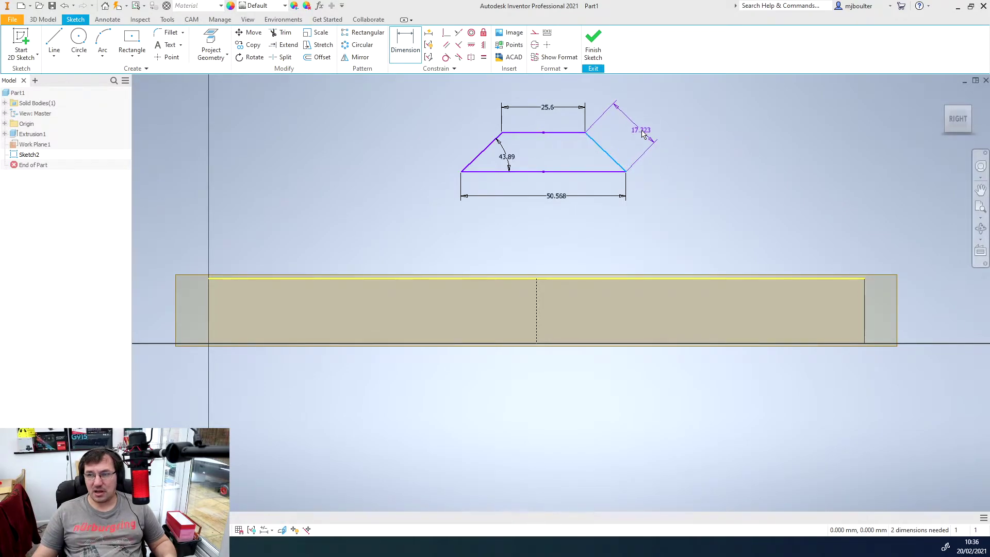
{"action": "right_click", "coordinate": [633, 132]}
{"action": "left_click", "coordinate": [633, 198]}
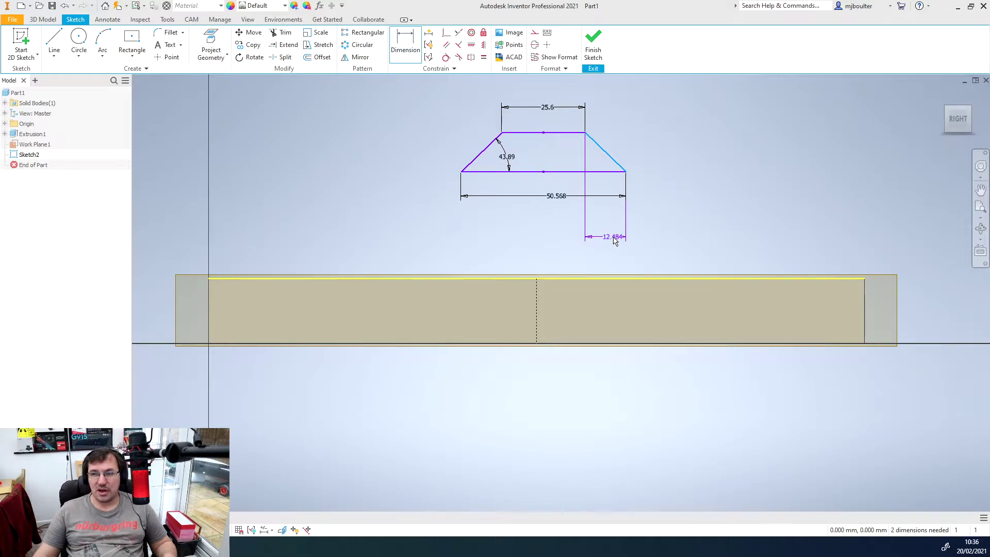
{"action": "key", "text": "Escape"}
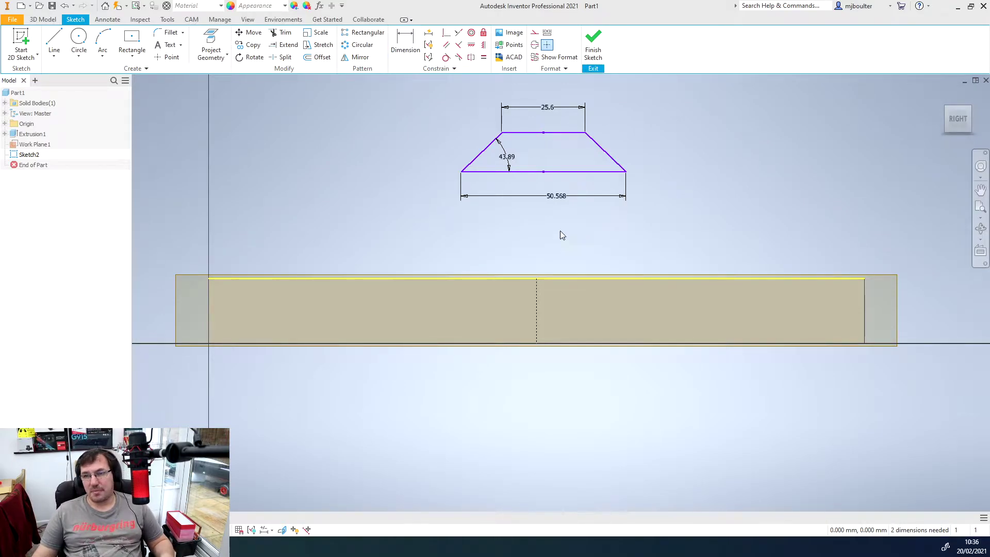
- Make the midpoint of the trapezoid's upper edge coincident with the midpoint of the plate's top edge, and finish the sketch
{"action": "key", "text": "d"}
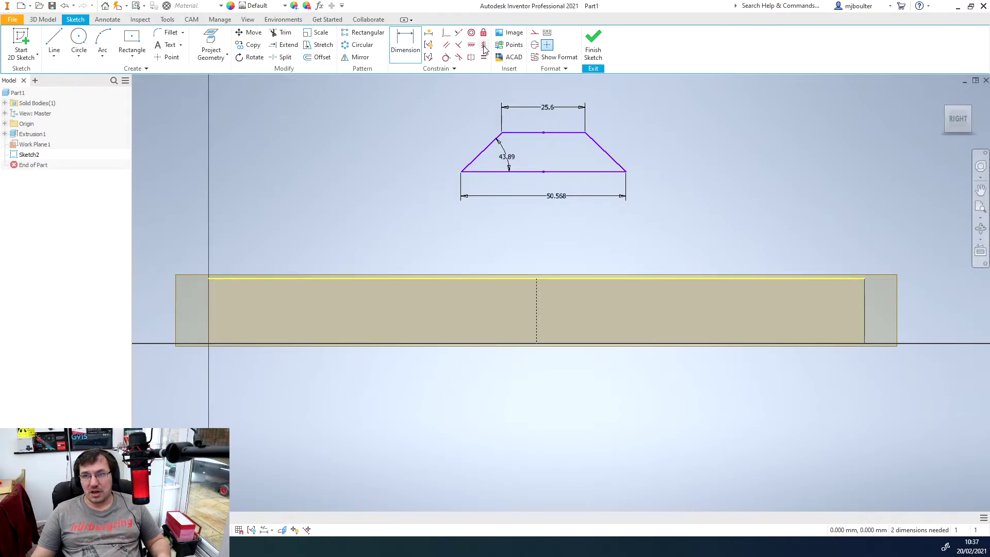
{"action": "left_click", "coordinate": [446, 33]}
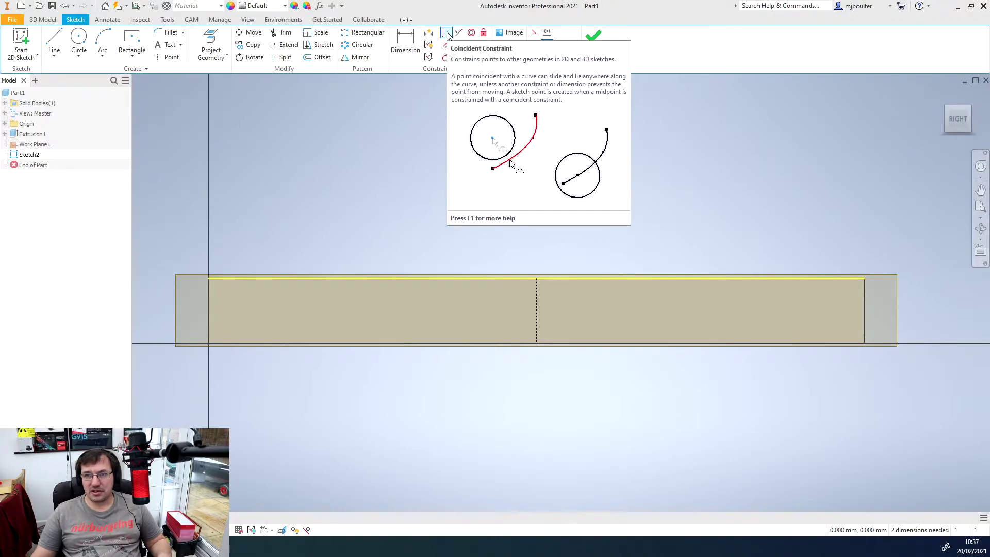
{"action": "left_click", "coordinate": [544, 133]}
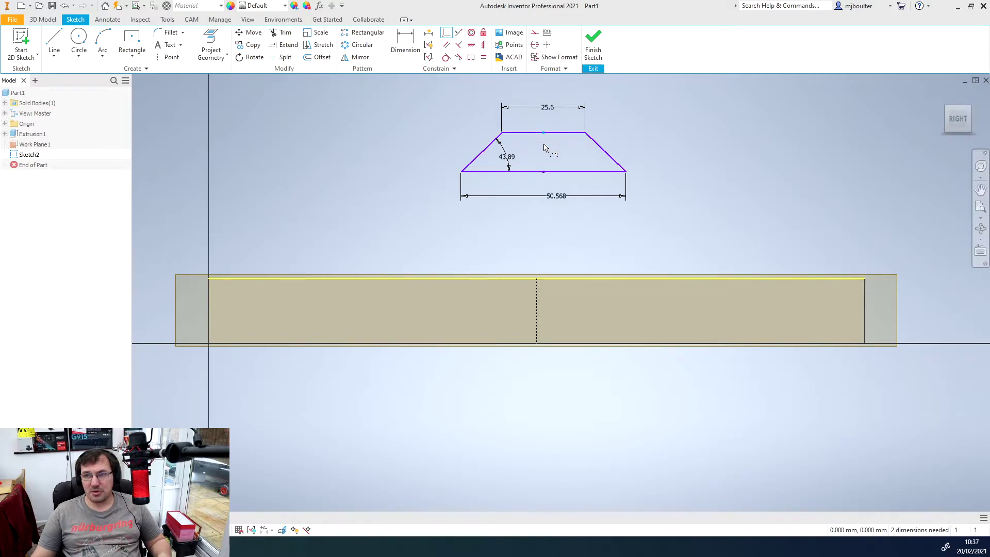
{"action": "left_click", "coordinate": [537, 280]}
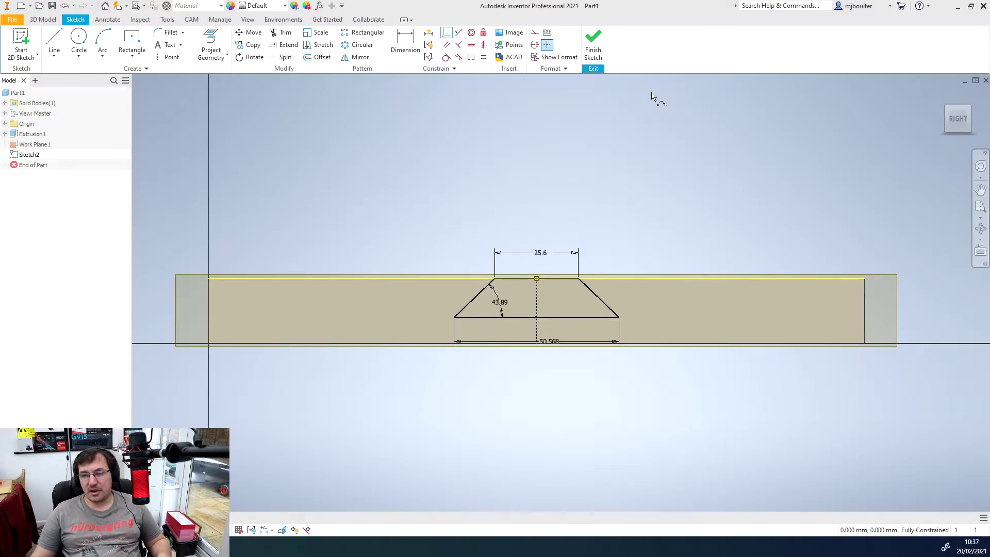
{"action": "left_click", "coordinate": [594, 41]}
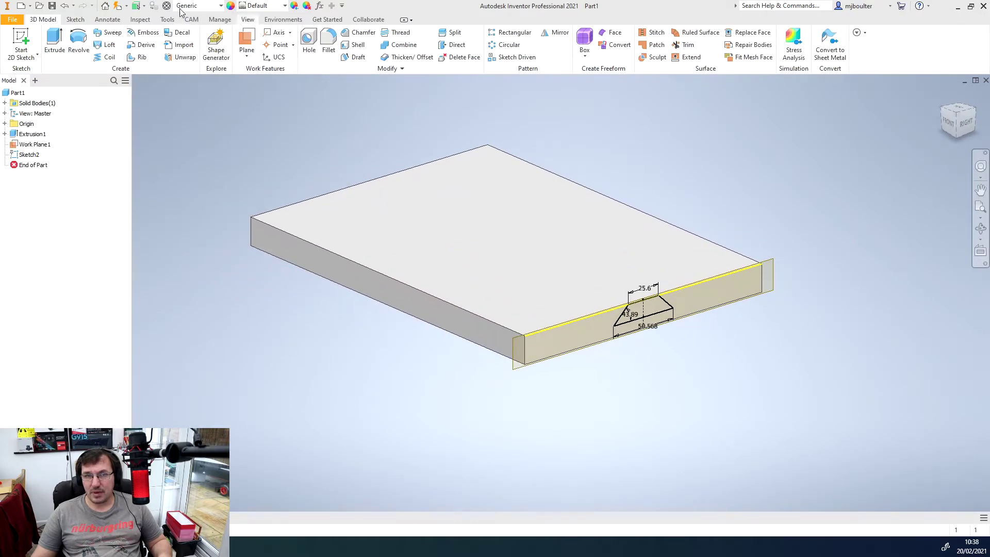
- Extrude the trapezoid profile as a cut through all in the flipped direction, forming a dovetail slot along the plate
{"action": "left_click", "coordinate": [48, 49]}
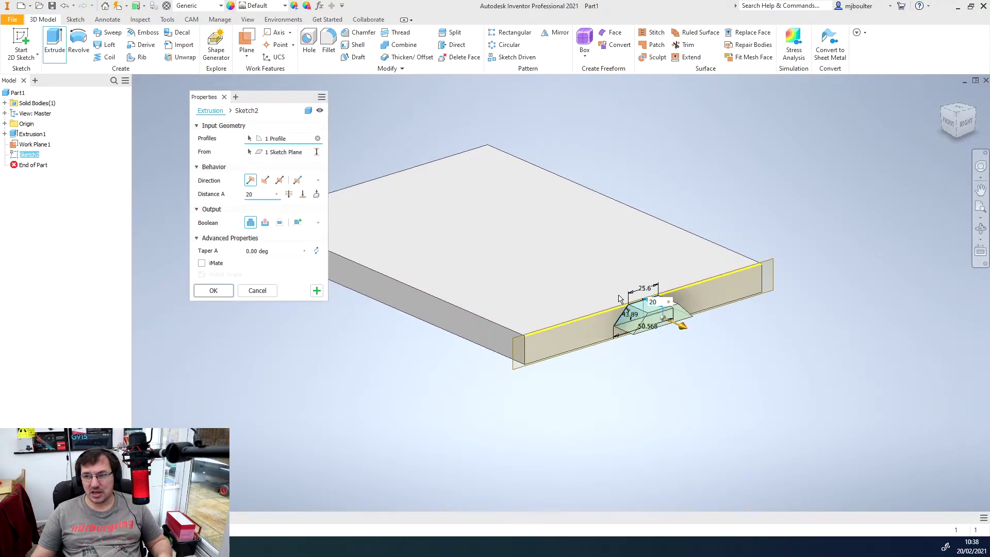
{"action": "left_click", "coordinate": [265, 181]}
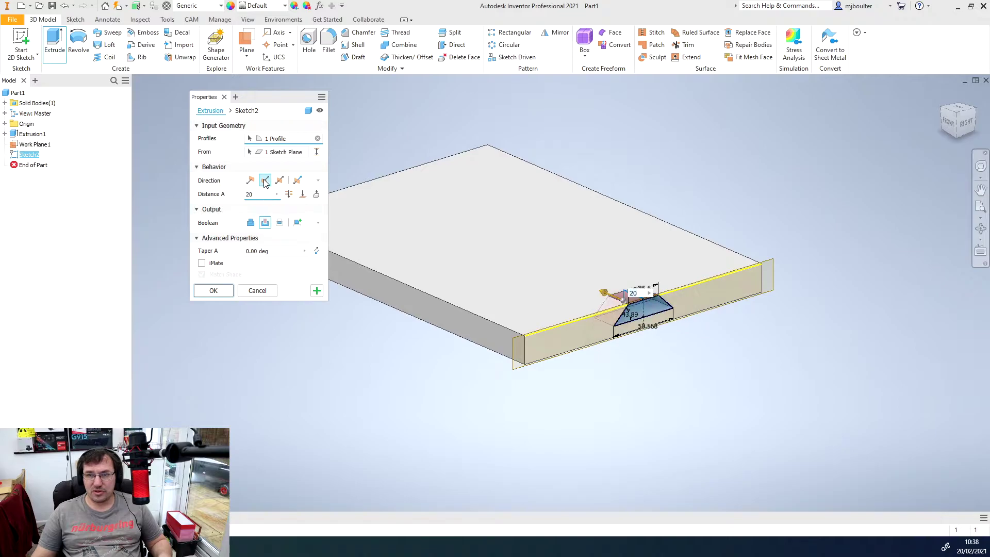
{"action": "left_click", "coordinate": [289, 195]}
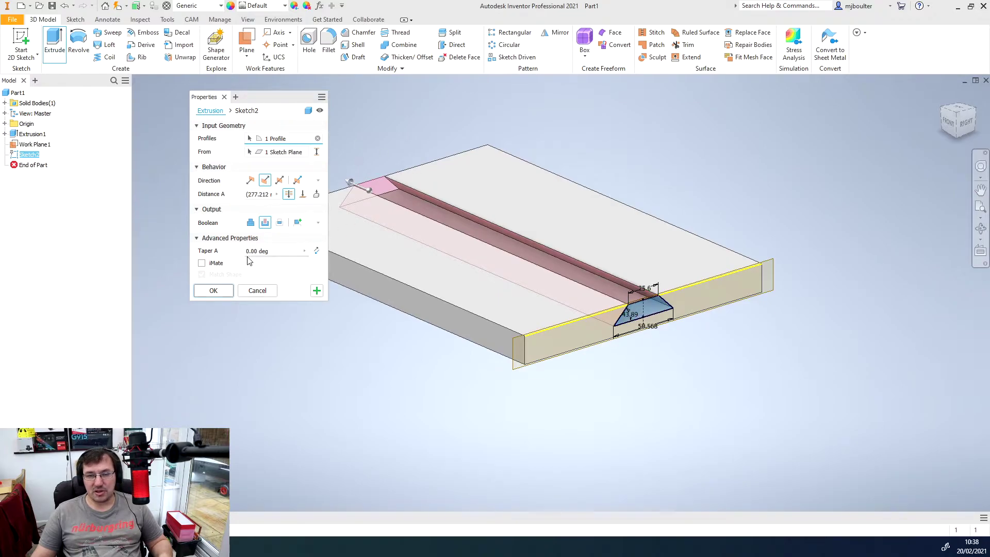
{"action": "left_click", "coordinate": [213, 291]}
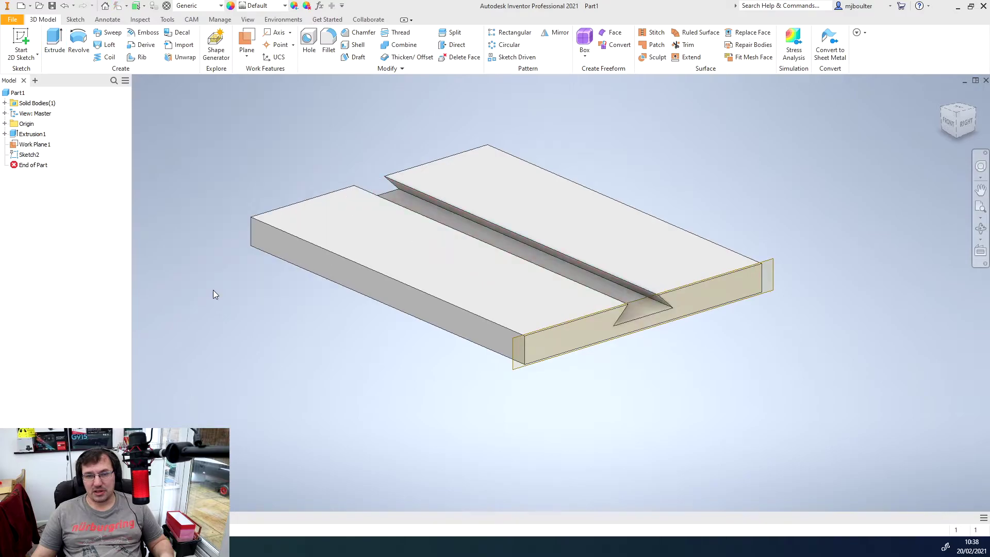
- Create a work plane flush with the plate's long side face, parallel to the dovetail slot
{"action": "left_click", "coordinate": [243, 43]}
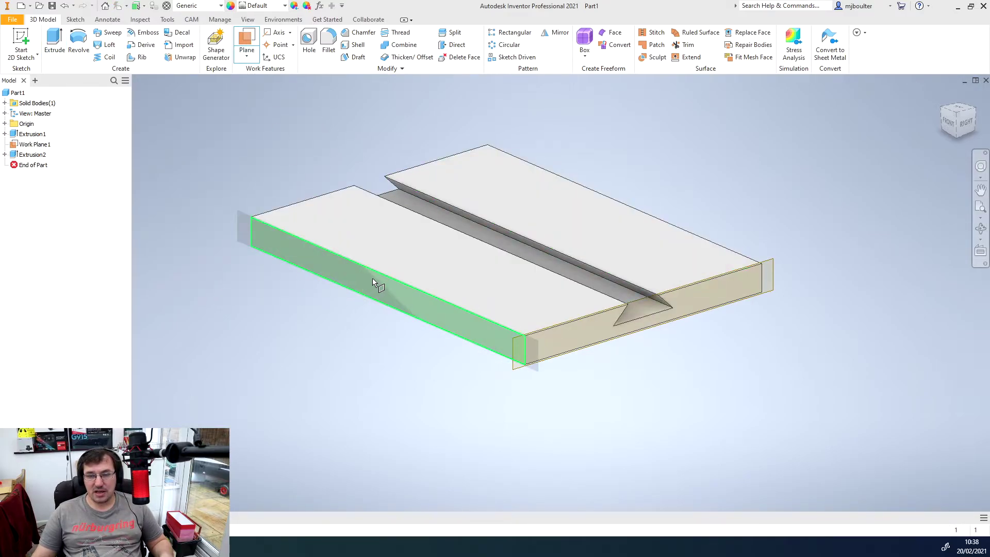
{"action": "mouse_move", "coordinate": [373, 282]}
{"action": "left_mouse_down"}
{"action": "mouse_move", "coordinate": [343, 296]}
{"action": "mouse_move", "coordinate": [363, 287]}
{"action": "left_mouse_up"}
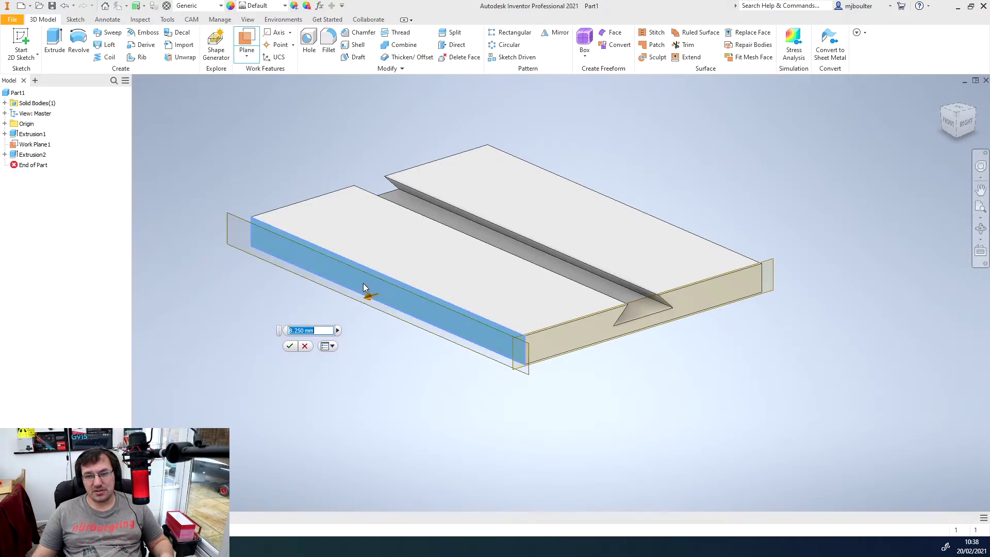
{"action": "key", "text": "Return"}
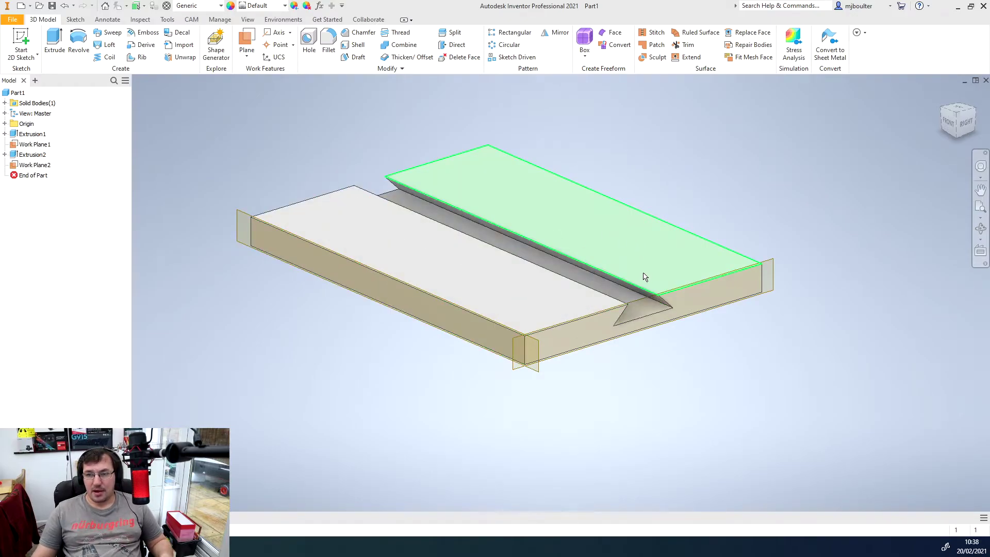
- Open the slot's sketch, copy the whole trapezoid with its constraints and dimensions, and finish the sketch
{"action": "left_click", "coordinate": [5, 155]}
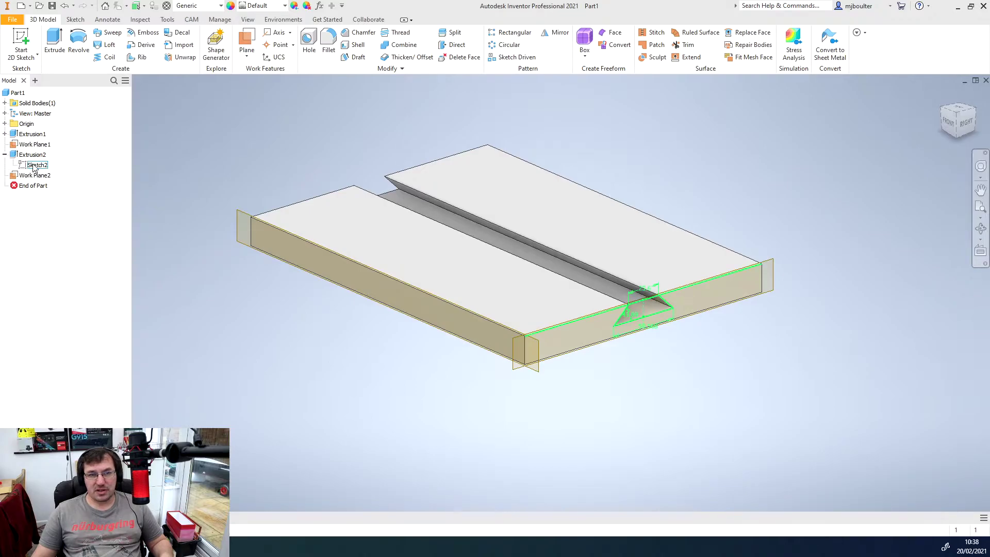
{"action": "double_click", "coordinate": [34, 165]}
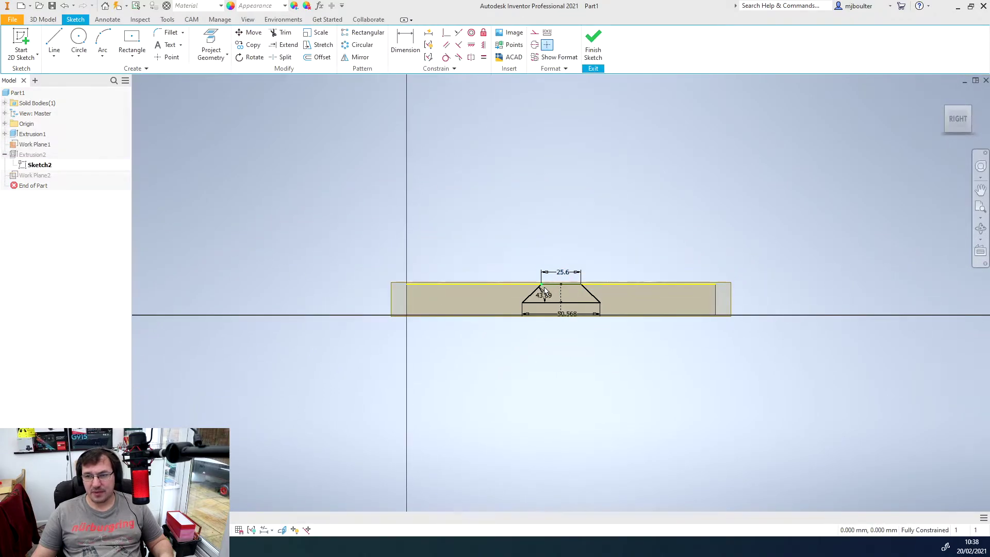
{"action": "mouse_move", "coordinate": [456, 246]}
{"action": "left_mouse_down"}
{"action": "mouse_move", "coordinate": [514, 328]}
{"action": "mouse_move", "coordinate": [777, 376]}
{"action": "left_mouse_up"}
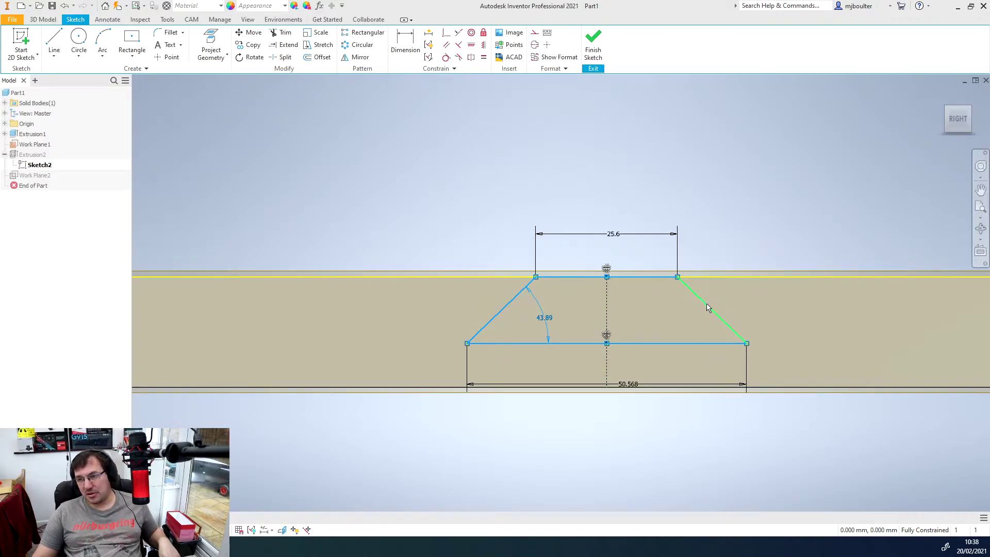
{"action": "right_click", "coordinate": [689, 313]}
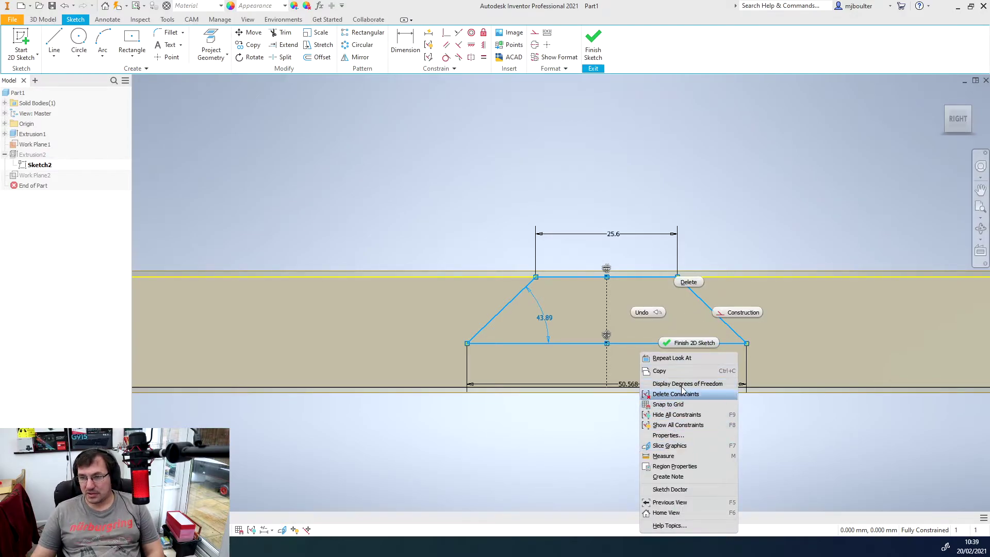
{"action": "left_click", "coordinate": [673, 373]}
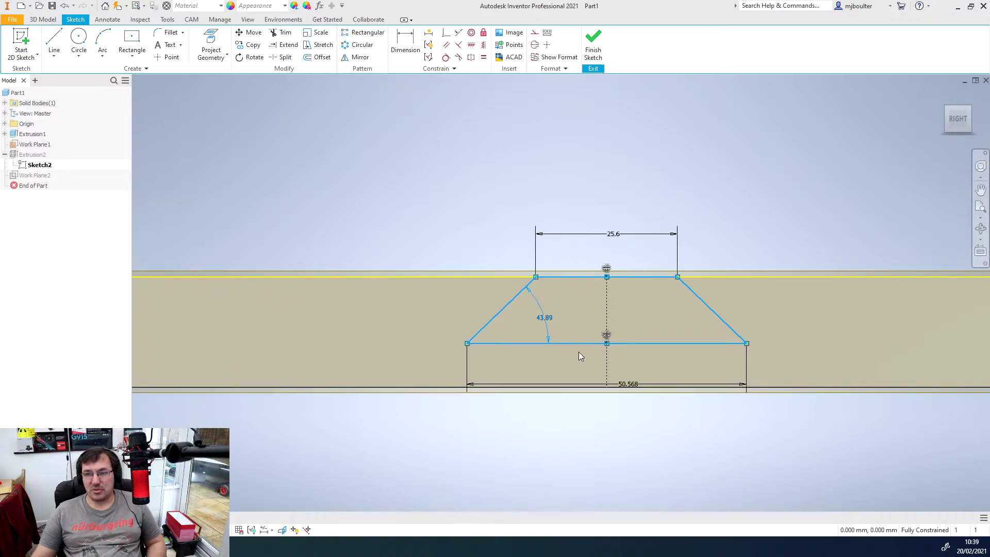
{"action": "left_click", "coordinate": [591, 46]}
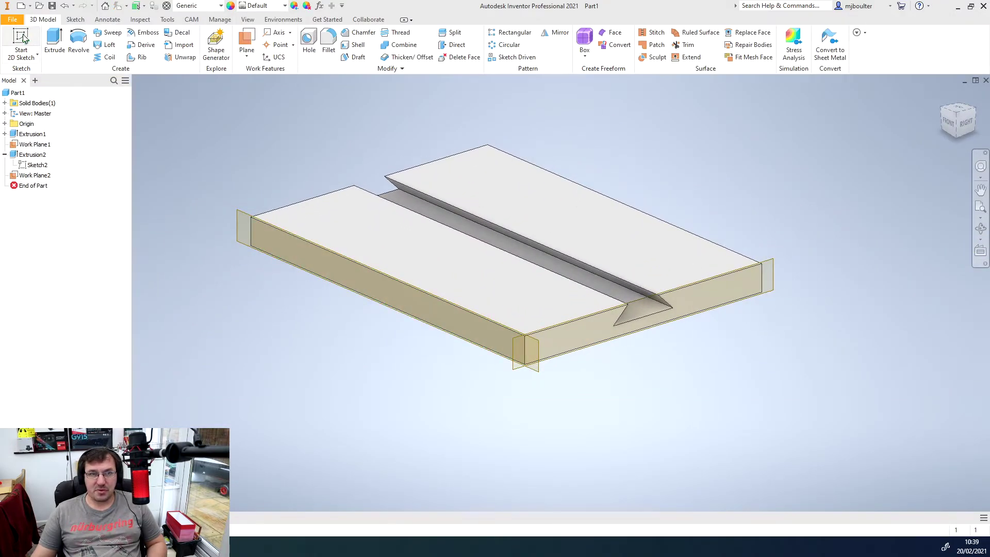
- Start a new 2D sketch on the work plane at the plate's long side face
{"action": "left_click", "coordinate": [24, 37]}
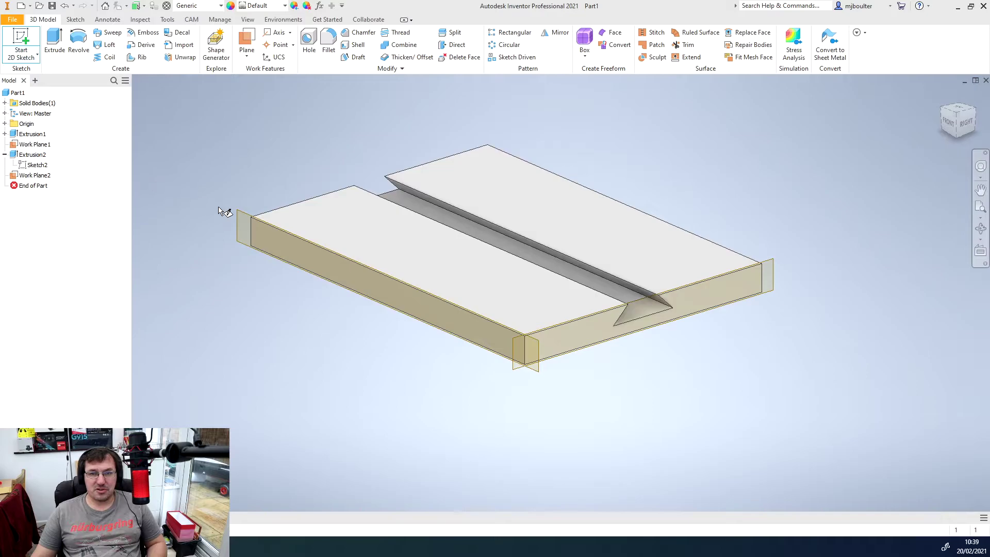
{"action": "left_click", "coordinate": [239, 226]}
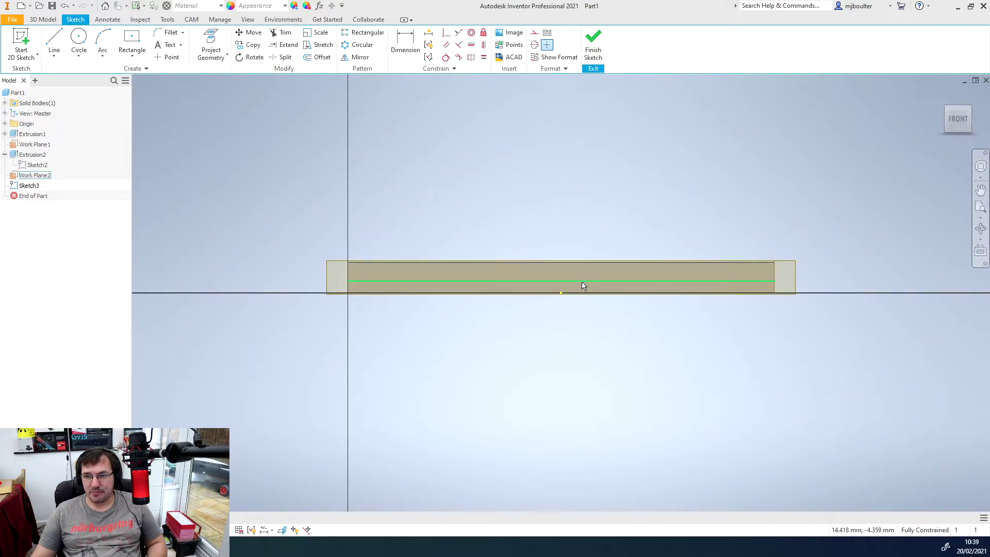
- Project the plate's long top edge into the sketch
{"action": "scroll", "coordinate": [579, 281], "scroll_direction": "up", "scroll_amount": 5}
{"action": "scroll", "coordinate": [553, 227], "scroll_direction": "down", "scroll_amount": 3}
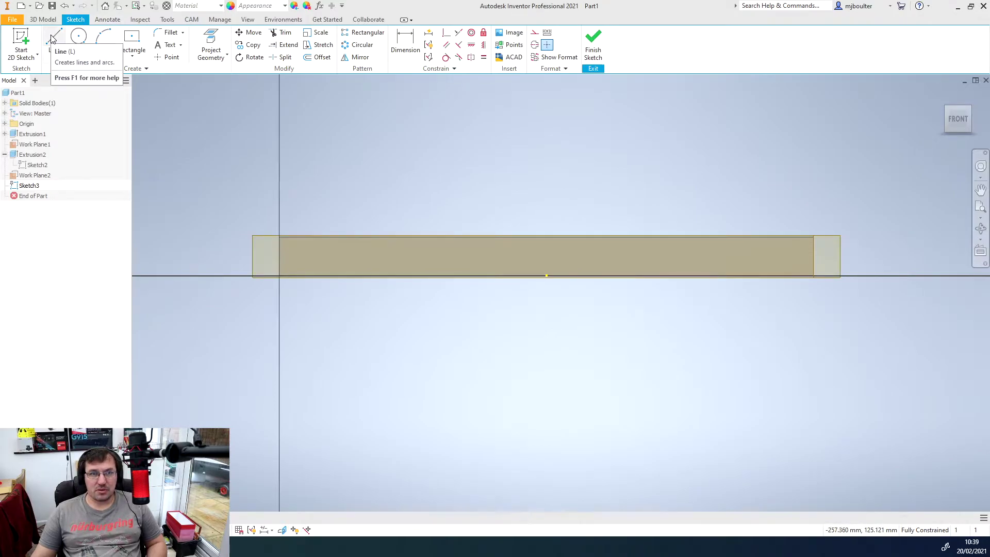
{"action": "left_click", "coordinate": [211, 44]}
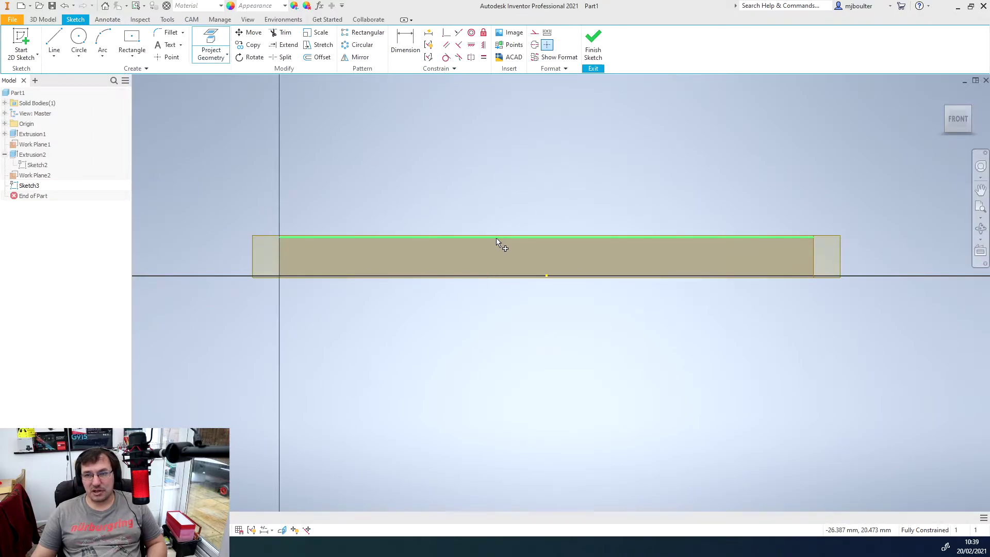
{"action": "left_click", "coordinate": [496, 237]}
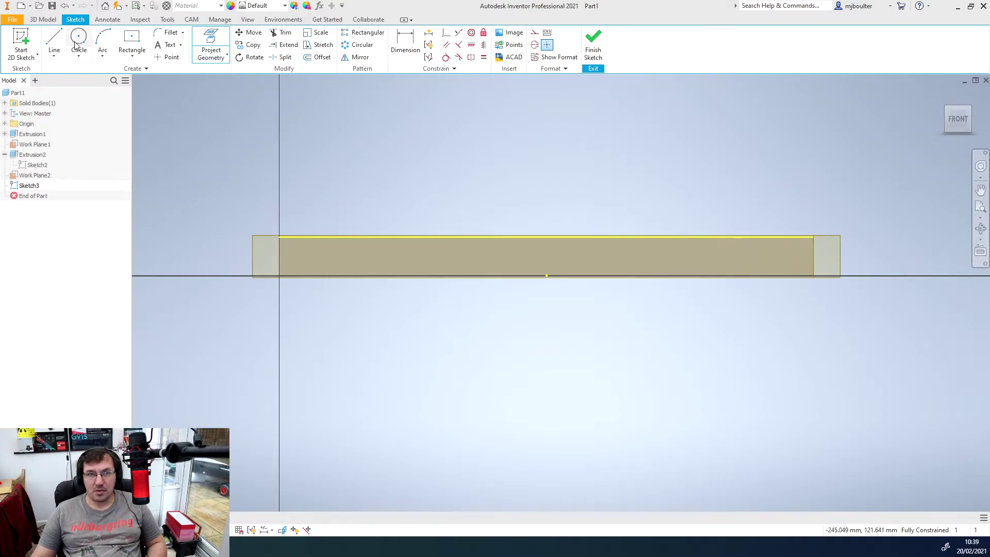
- Draw a vertical line from the plate's bottom centre point to the midpoint of the projected top edge and make it construction
{"action": "left_click", "coordinate": [54, 41]}
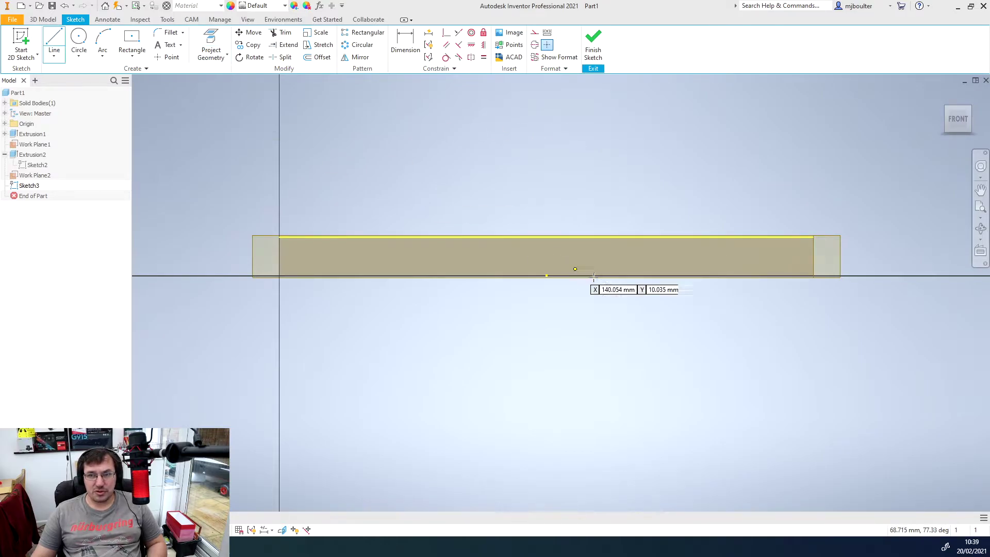
{"action": "left_click", "coordinate": [546, 275]}
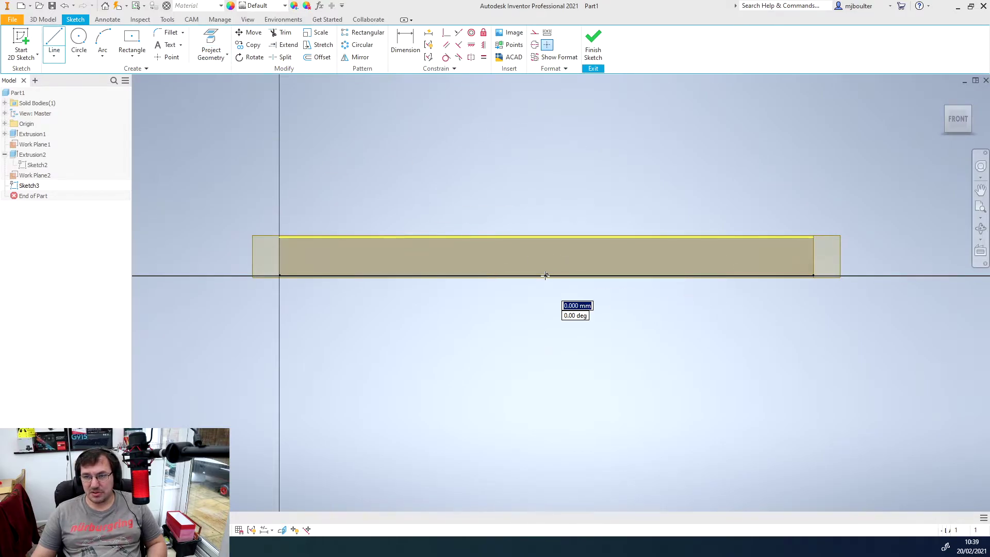
{"action": "double_click", "coordinate": [547, 236]}
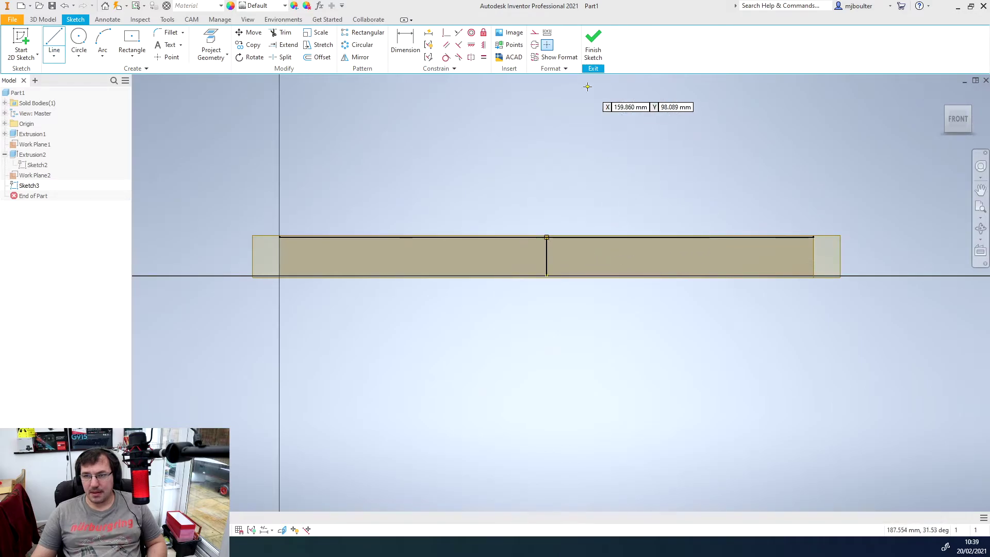
{"action": "key", "text": "Escape"}
{"action": "right_click", "coordinate": [547, 243]}
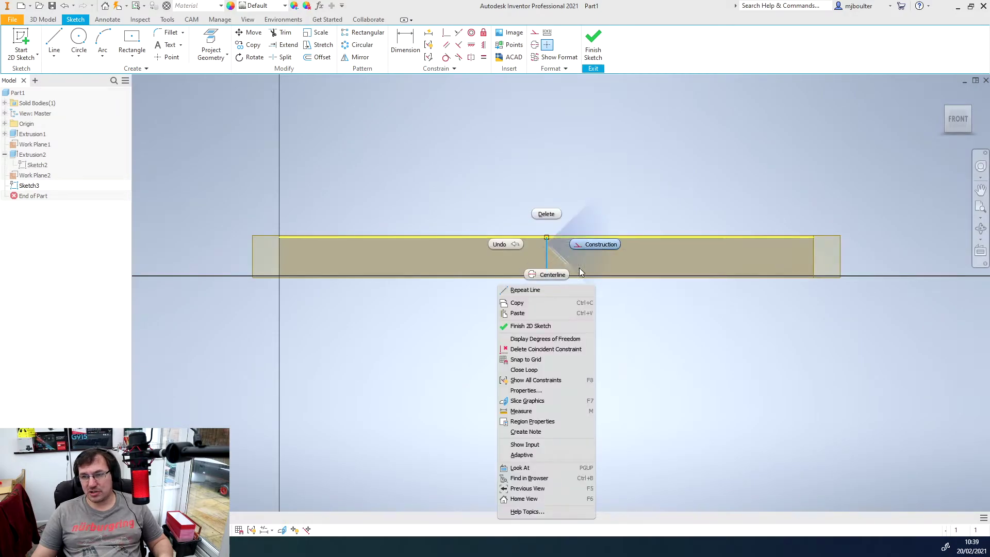
{"action": "left_click", "coordinate": [597, 241]}
- Paste the copied trapezoid profile with its dimensions into the side-face sketch
{"action": "scroll", "coordinate": [560, 196], "scroll_direction": "down", "scroll_amount": 2}
{"action": "scroll", "coordinate": [551, 219], "scroll_direction": "up", "scroll_amount": 4}
{"action": "scroll", "coordinate": [550, 215], "scroll_direction": "down", "scroll_amount": 3}
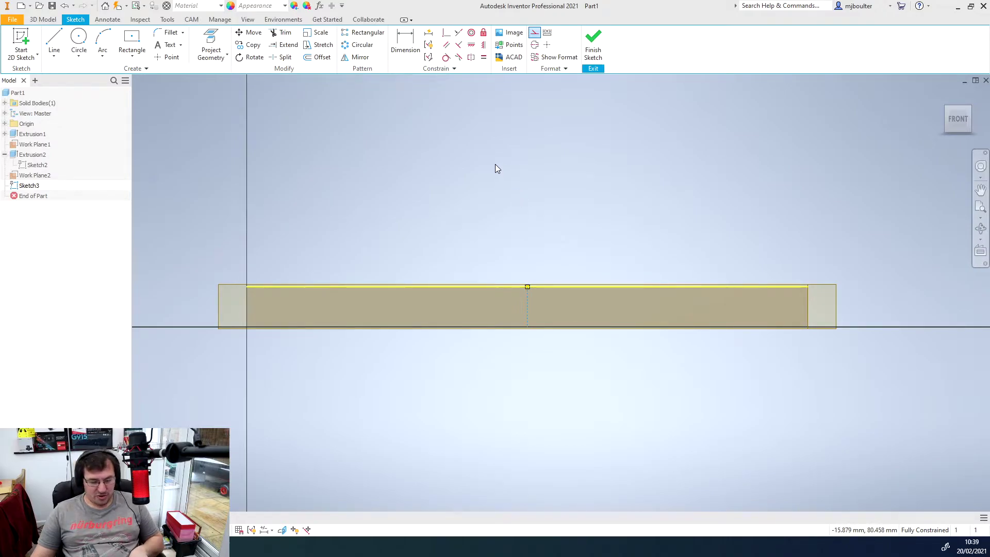
{"action": "key", "text": "ctrl+z"}
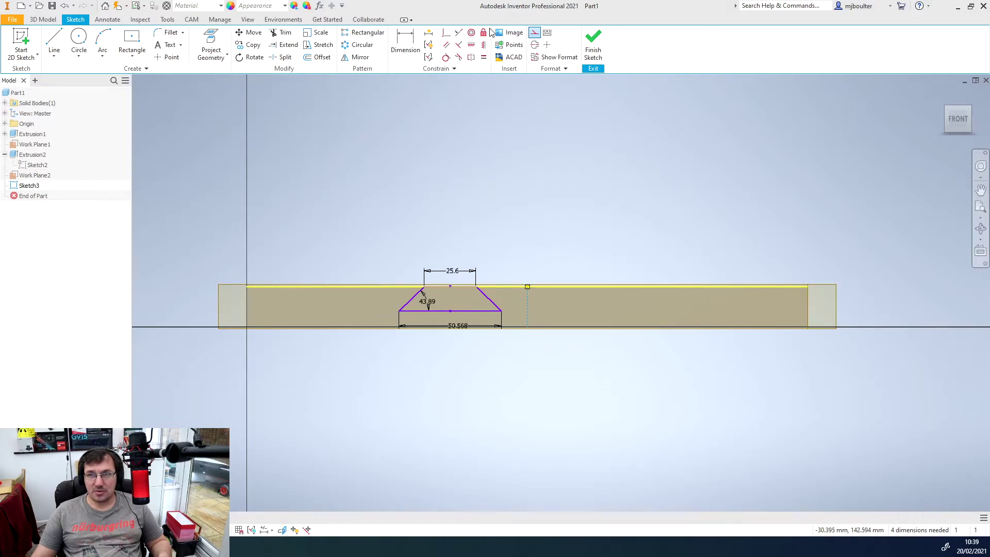
- Try to make the trapezoid's top-edge midpoint coincident with the upper end of the construction line
{"action": "left_click", "coordinate": [445, 35]}
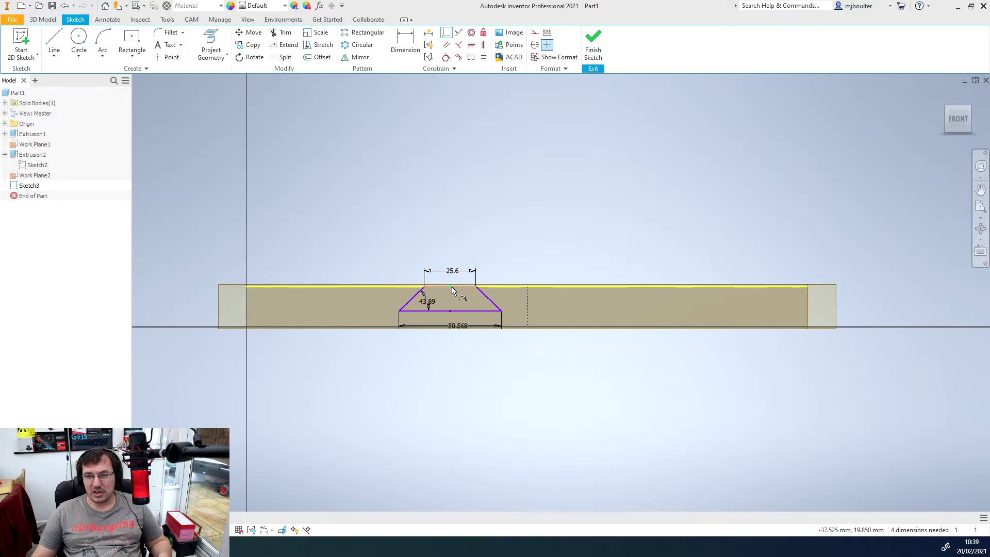
{"action": "left_click", "coordinate": [528, 288]}
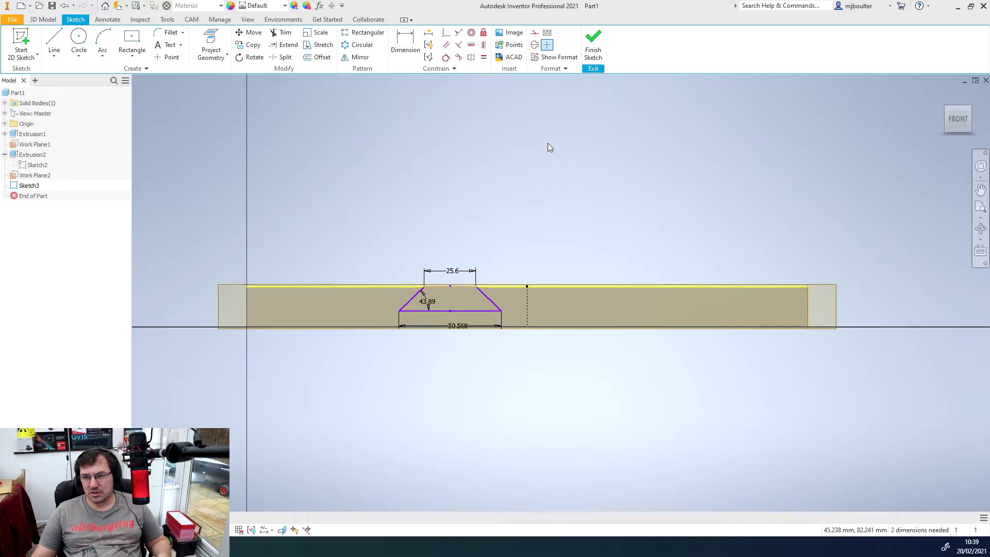
{"action": "key", "text": "ctrl+z"}
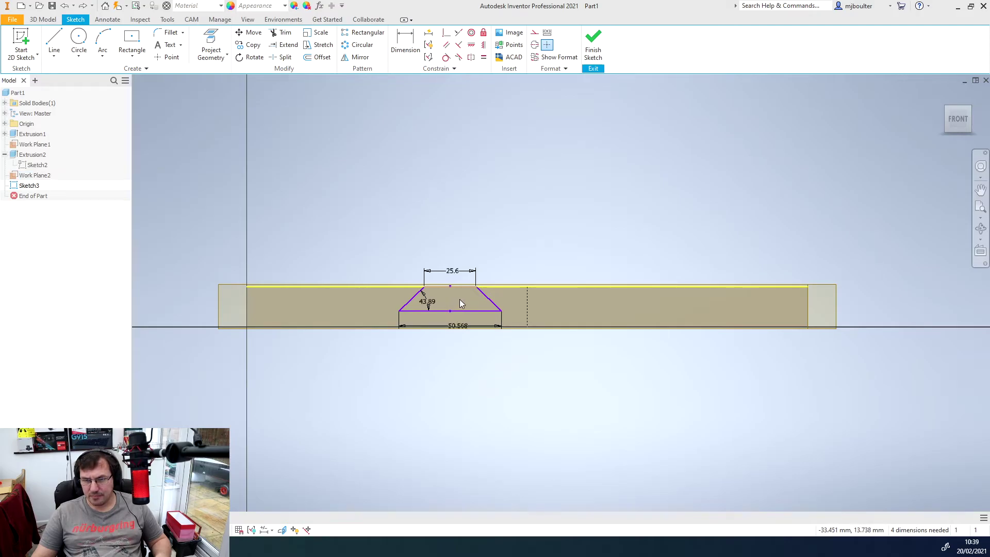
- Move the trapezoid clear of the plate edge, make its top-edge midpoint coincident with the construction line's upper end, and finish the sketch
{"action": "mouse_move", "coordinate": [486, 298]}
{"action": "left_mouse_down"}
{"action": "mouse_move", "coordinate": [509, 293]}
{"action": "mouse_move", "coordinate": [510, 255]}
{"action": "left_mouse_up"}
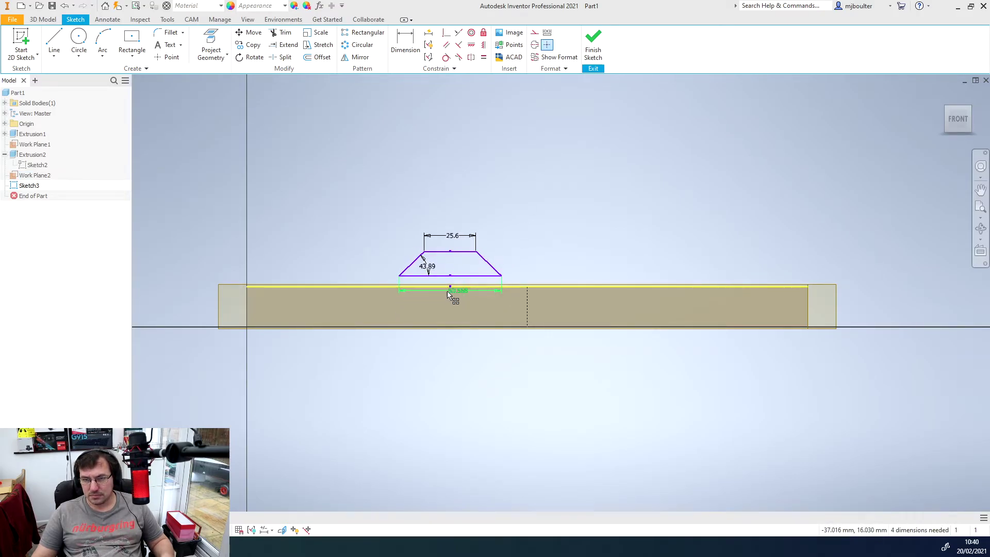
{"action": "left_click", "coordinate": [446, 35]}
{"action": "left_click", "coordinate": [451, 252]}
{"action": "left_click", "coordinate": [527, 288]}
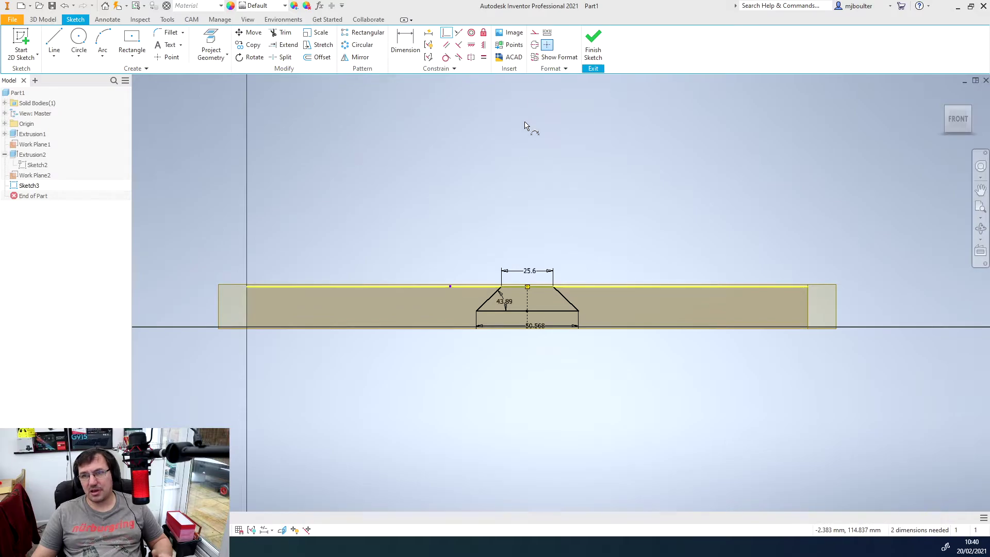
{"action": "left_click", "coordinate": [594, 45]}
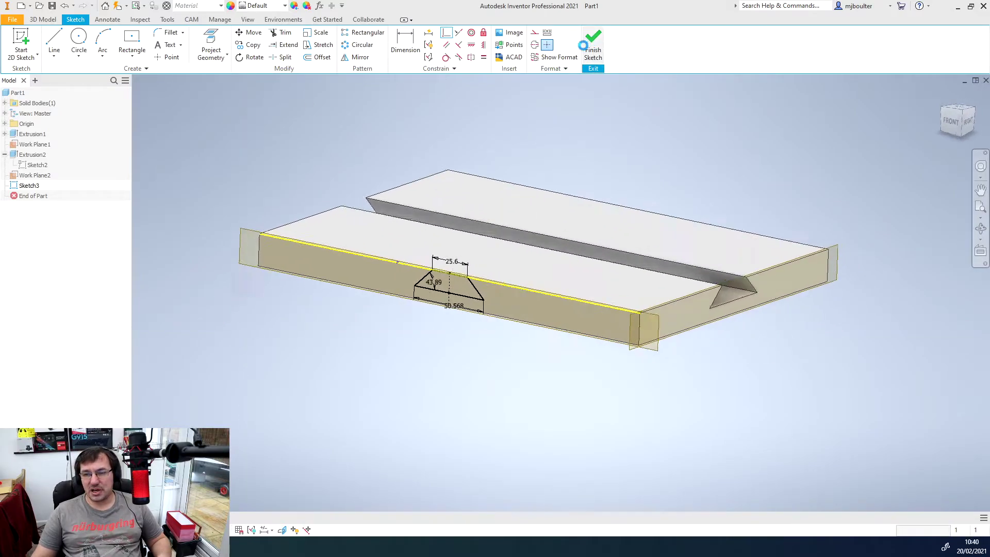
- Extrude the side-face trapezoid as a cut through all in the flipped direction, making a second dovetail slot that crosses the first
{"action": "left_click", "coordinate": [55, 41]}
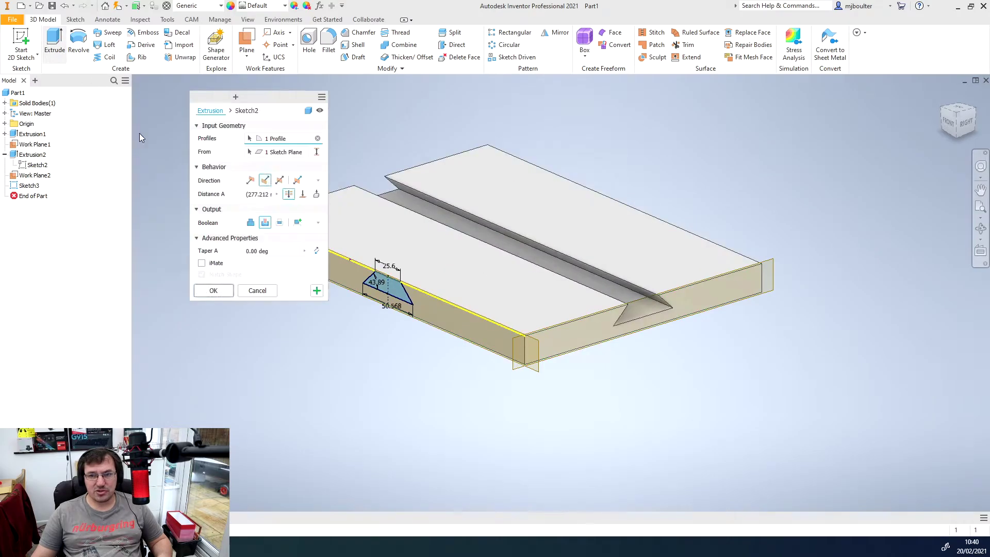
{"action": "left_click", "coordinate": [265, 180]}
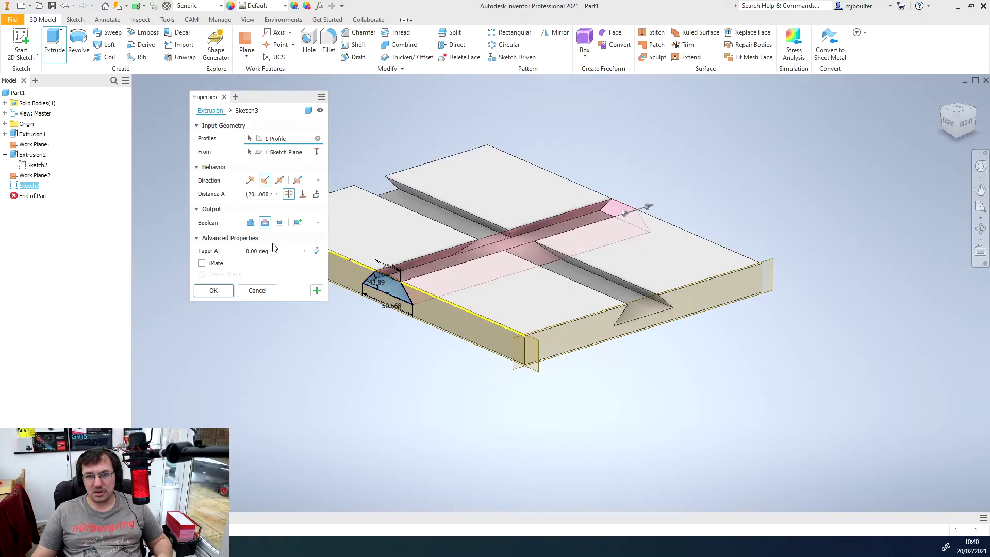
{"action": "left_click", "coordinate": [218, 292]}
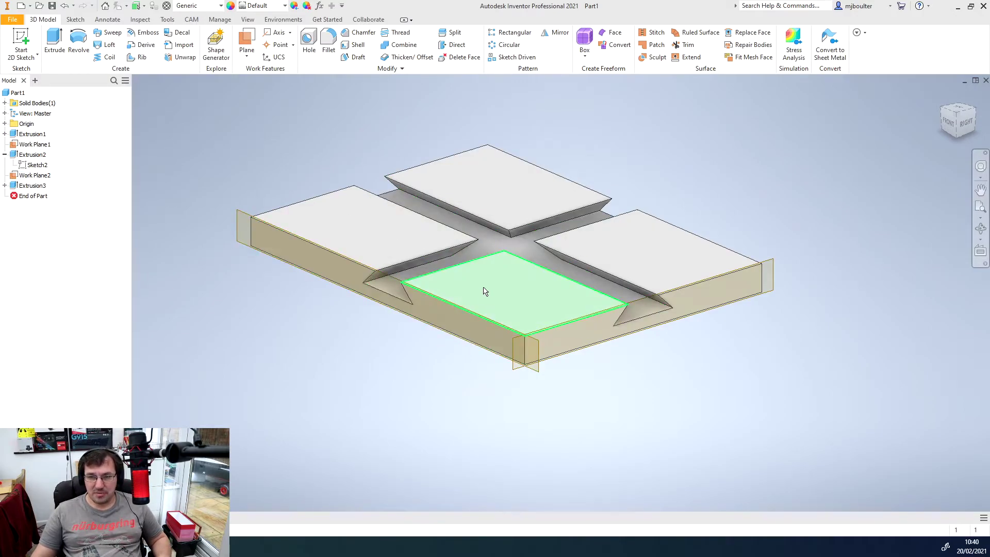
- Make the first dovetail slot's sketch visible
{"action": "middle_click_drag", "start_coordinate": [484, 288], "coordinate": [489, 328]}
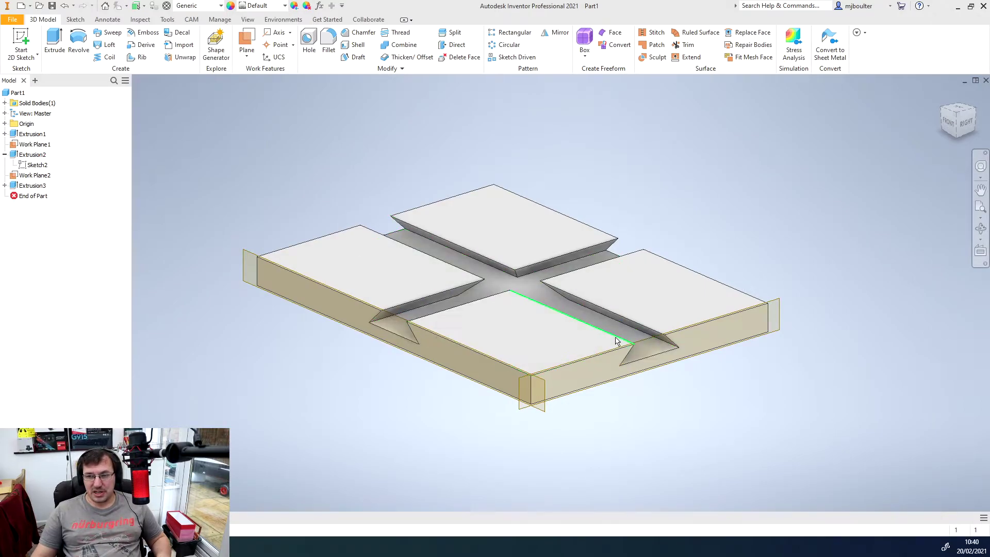
{"action": "left_click", "coordinate": [9, 62]}
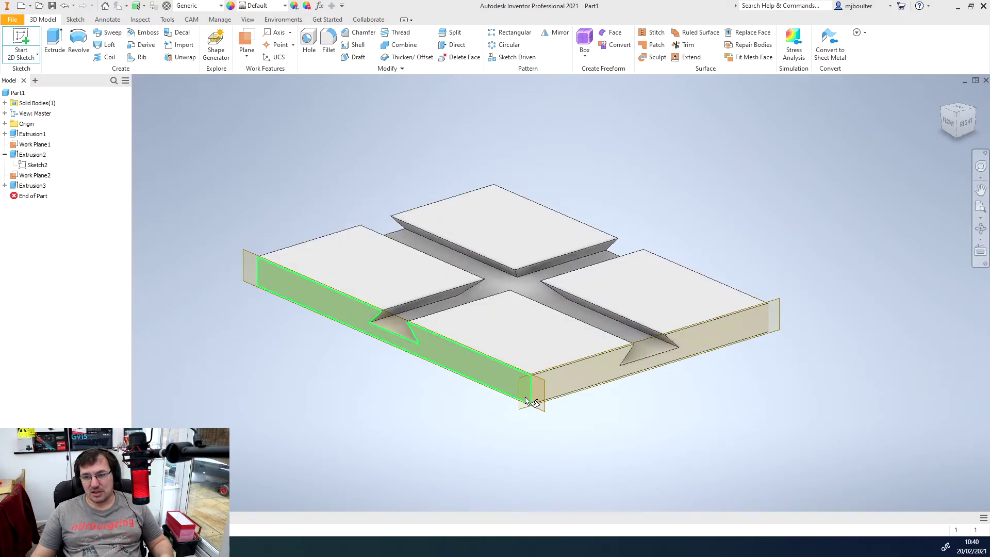
{"action": "right_click", "coordinate": [22, 166]}
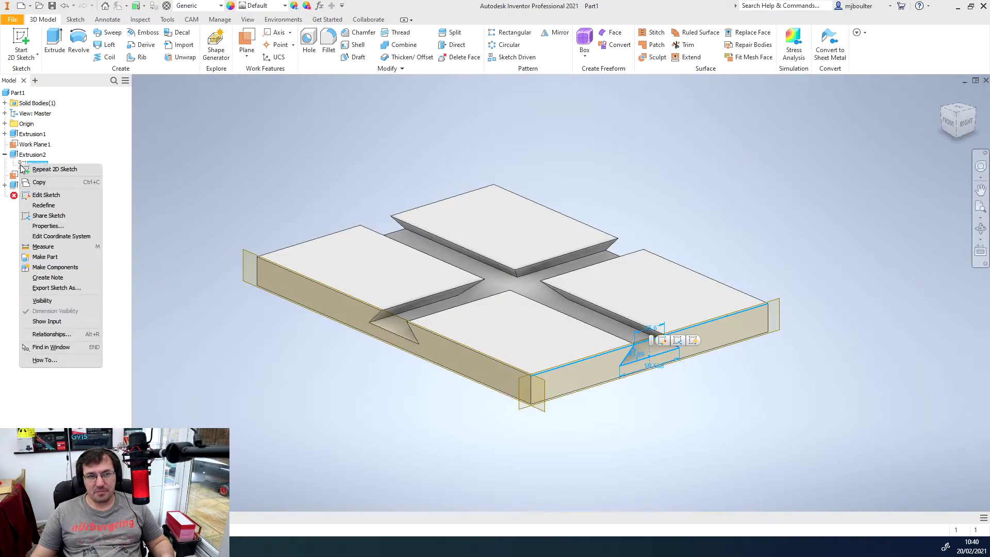
{"action": "left_click", "coordinate": [46, 300]}
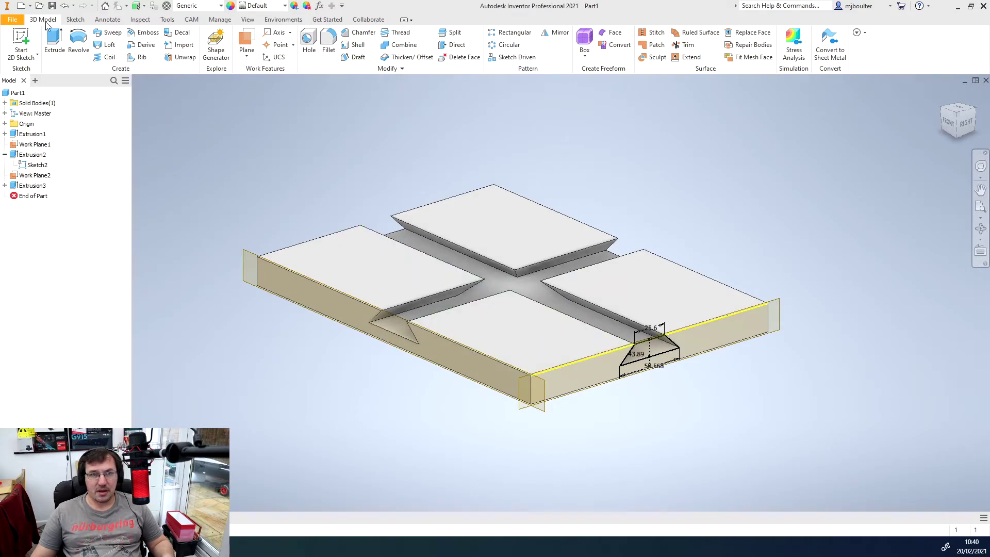
- Extrude the first slot's trapezoid profile 20 mm in the flipped direction as a new solid, then hide its sketch
{"action": "left_click", "coordinate": [51, 37]}
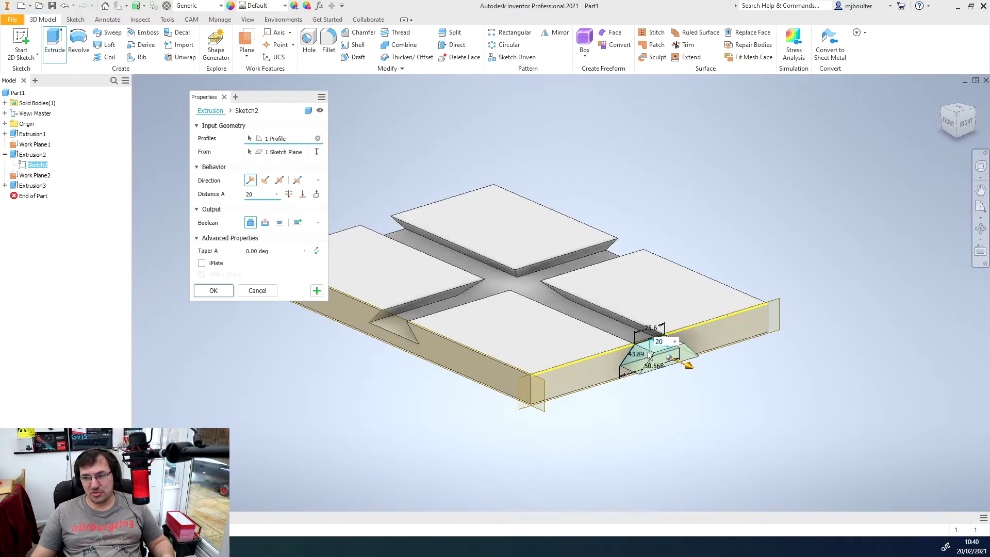
{"action": "left_click", "coordinate": [265, 182]}
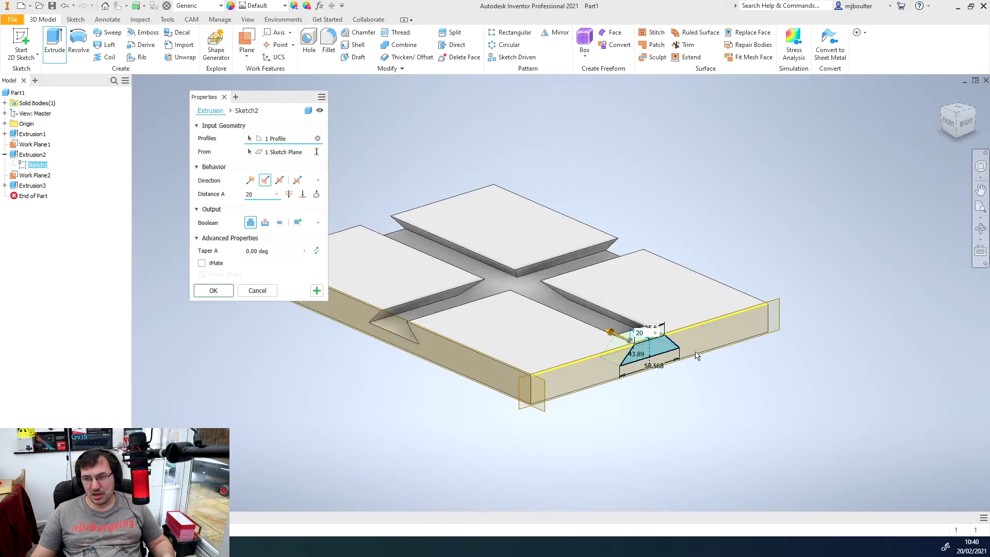
{"action": "scroll", "coordinate": [645, 351], "scroll_direction": "up", "scroll_amount": 3}
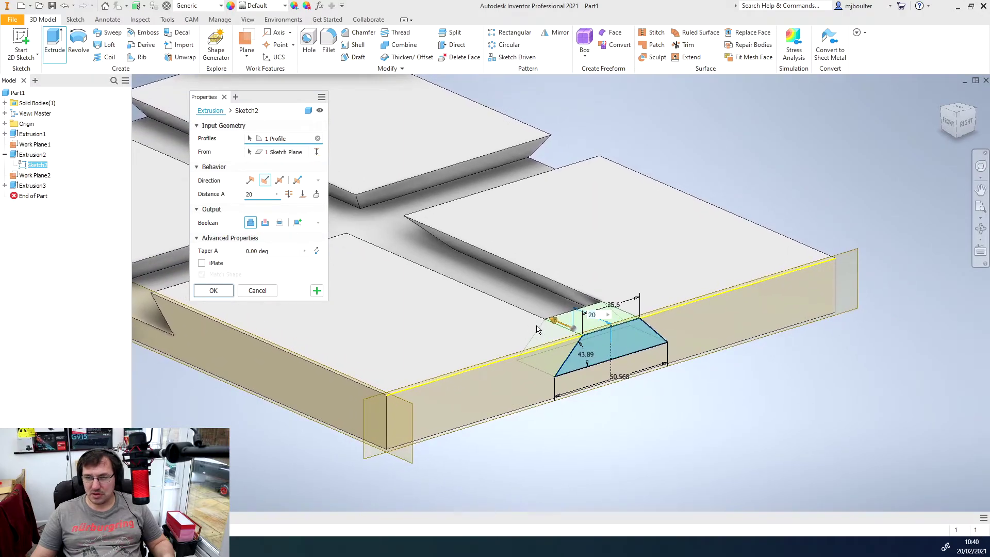
{"action": "left_click", "coordinate": [298, 223]}
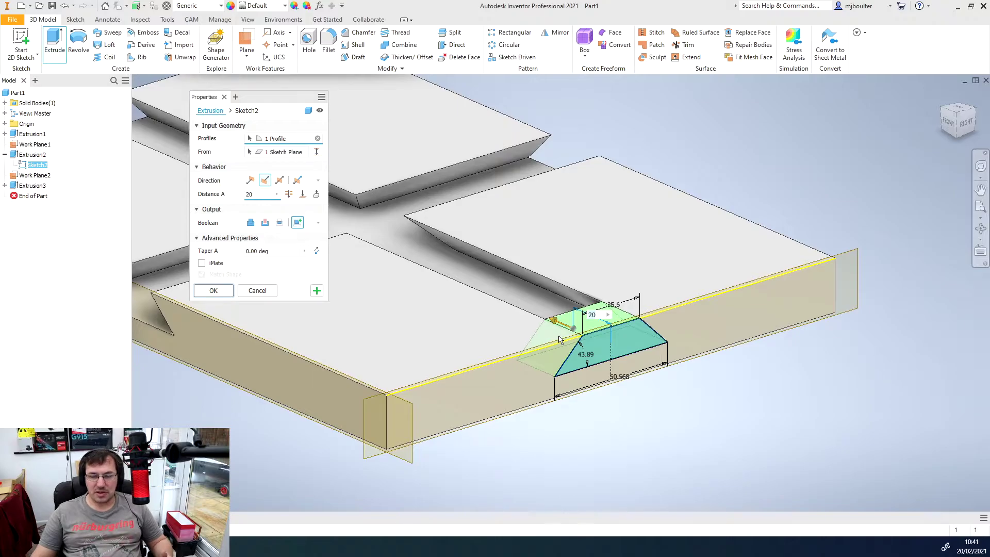
{"action": "left_click", "coordinate": [214, 291]}
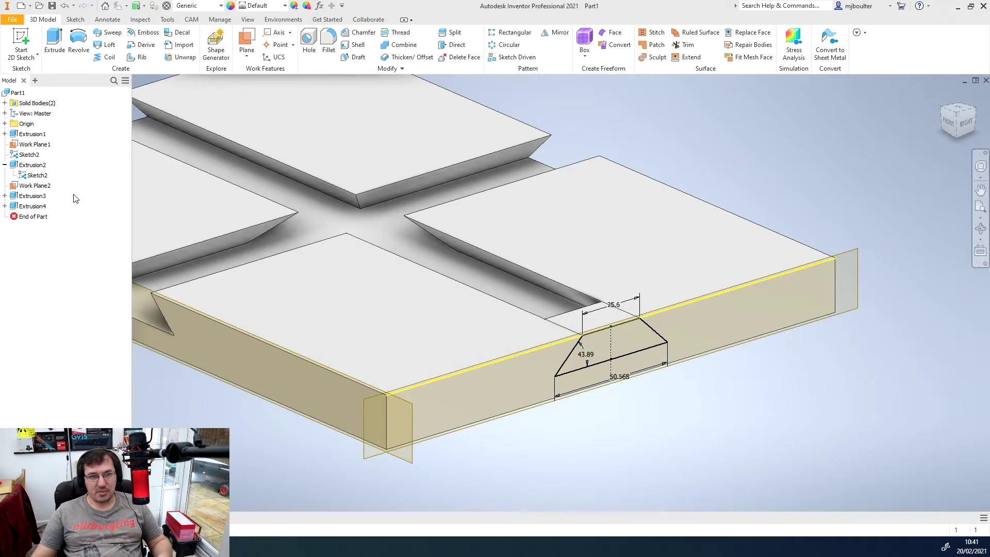
{"action": "right_click", "coordinate": [30, 176]}
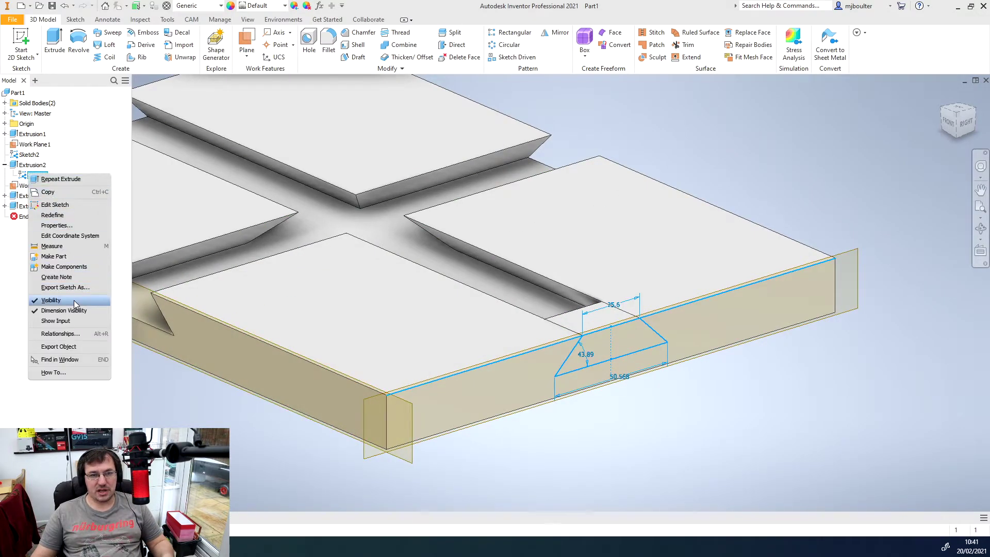
{"action": "left_click", "coordinate": [75, 300]}
- Create a work plane flush with the top face of the new dovetail block
{"action": "middle_click_drag", "start_coordinate": [417, 233], "coordinate": [509, 269], "text": "shift"}
{"action": "scroll", "coordinate": [509, 269], "scroll_direction": "up", "scroll_amount": 2}
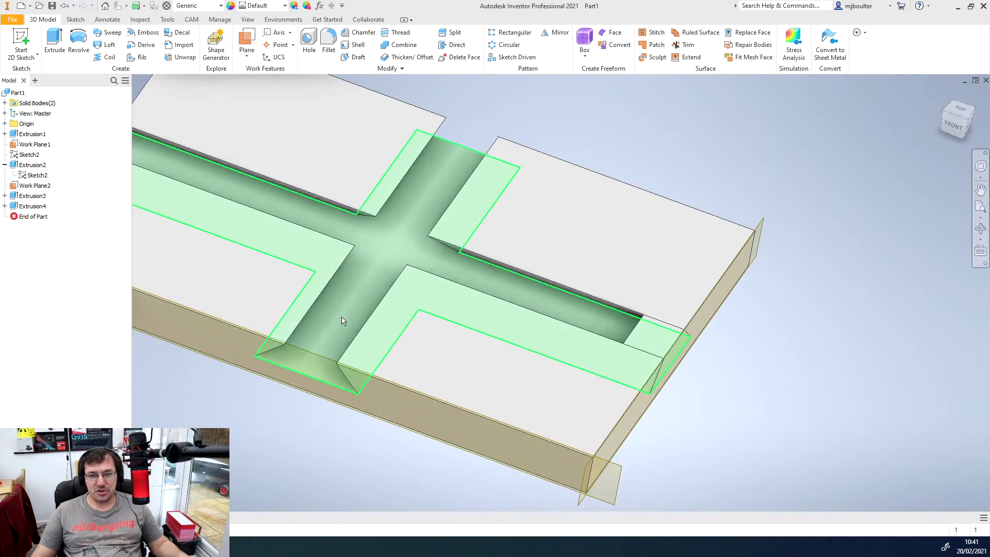
{"action": "left_click", "coordinate": [252, 46]}
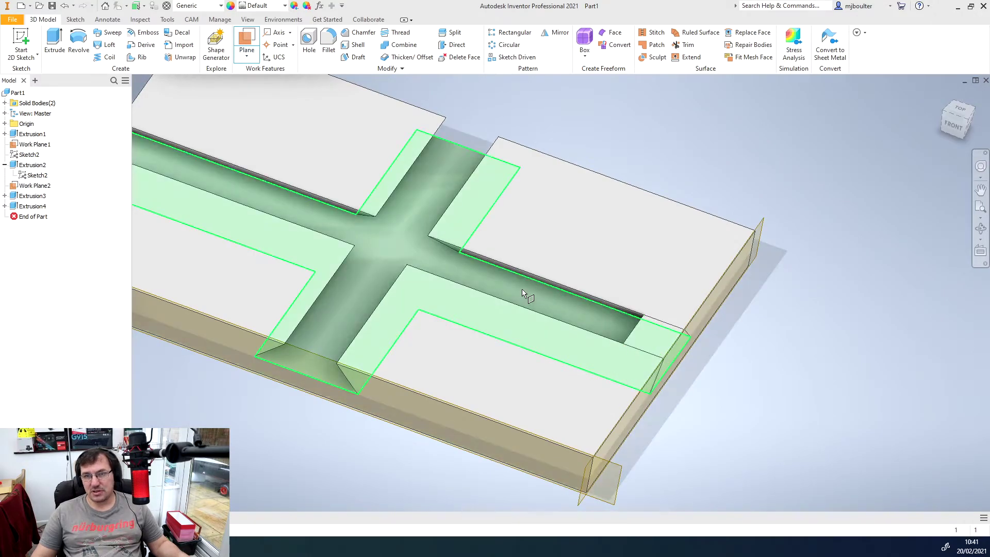
{"action": "left_click", "coordinate": [656, 342]}
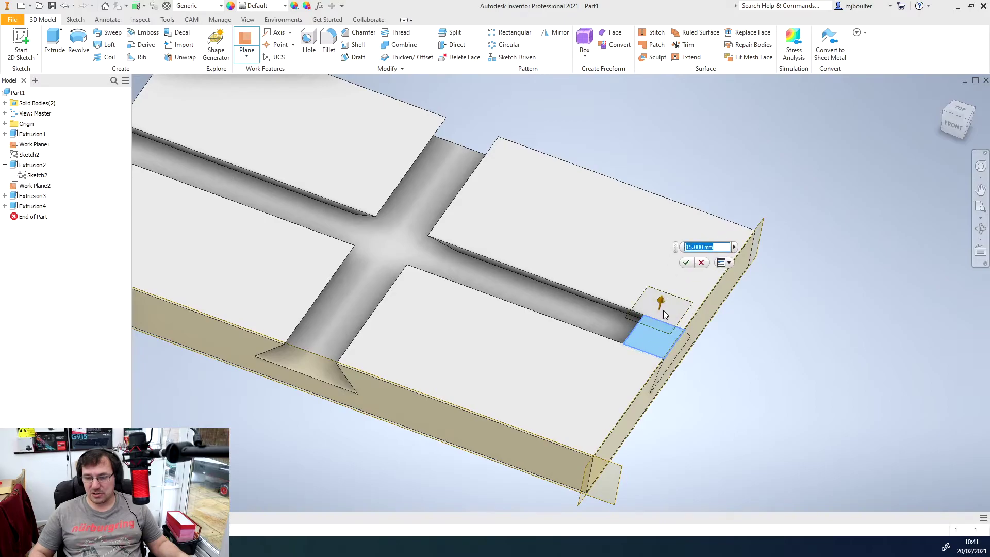
{"action": "key", "text": "Return"}
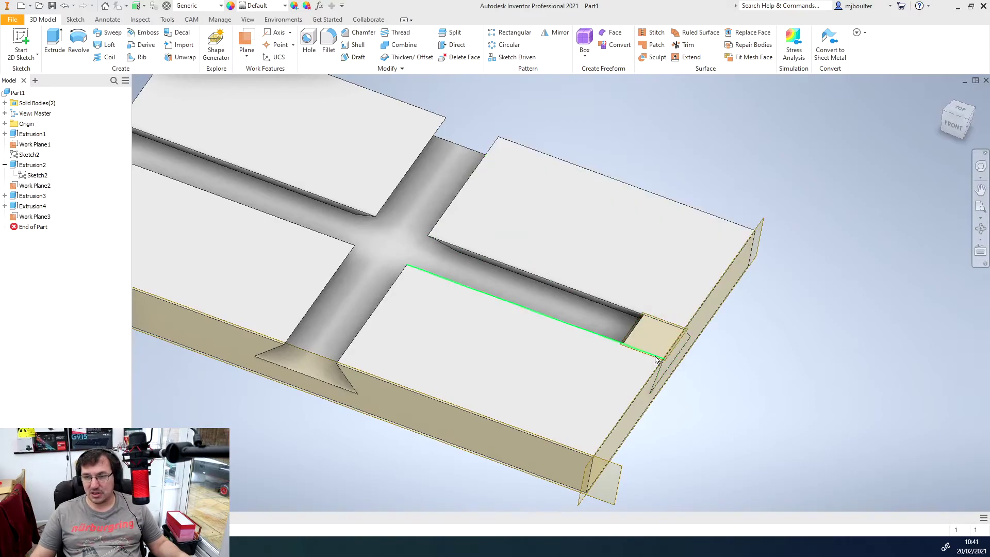
- Start a new 2D sketch on the work plane at the dovetail block's top face
{"action": "middle_click_drag", "start_coordinate": [664, 315], "coordinate": [579, 318]}
{"action": "left_click", "coordinate": [20, 42]}
{"action": "left_click", "coordinate": [526, 334]}
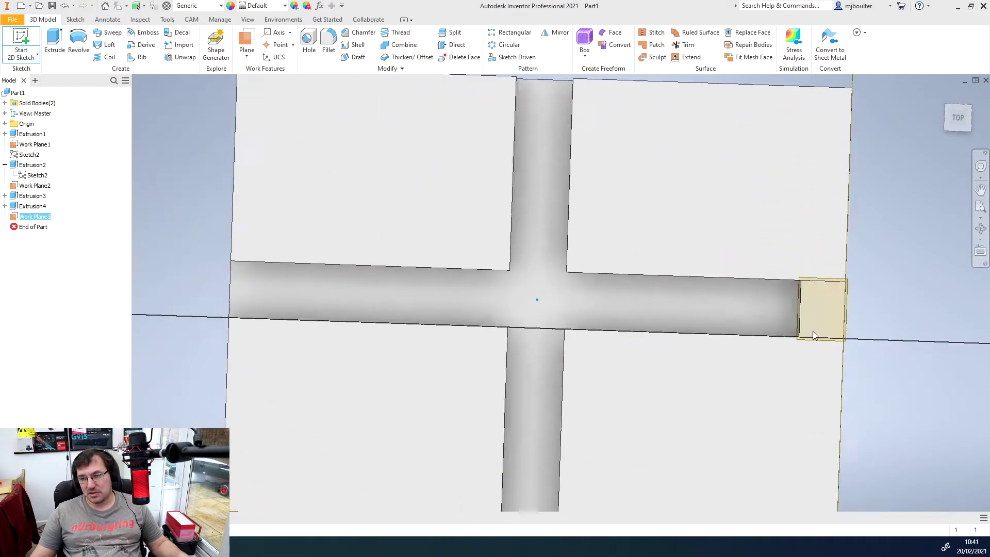
{"action": "middle_click_drag", "start_coordinate": [938, 315], "coordinate": [802, 336]}
{"action": "scroll", "coordinate": [770, 311], "scroll_direction": "down", "scroll_amount": 3}
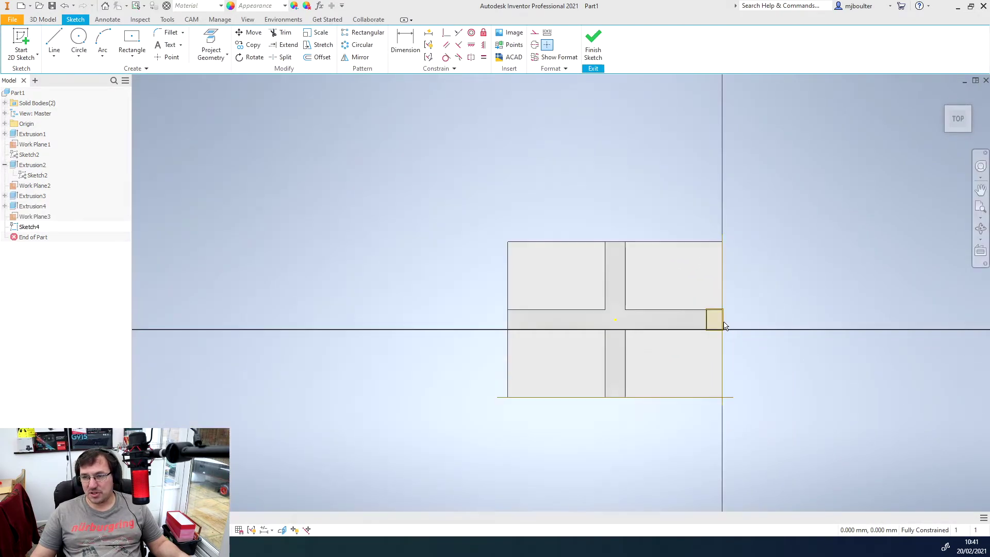
{"action": "scroll", "coordinate": [722, 325], "scroll_direction": "up", "scroll_amount": 6}
{"action": "scroll", "coordinate": [750, 316], "scroll_direction": "up", "scroll_amount": 3}
{"action": "middle_click_drag", "start_coordinate": [839, 299], "coordinate": [793, 294]}
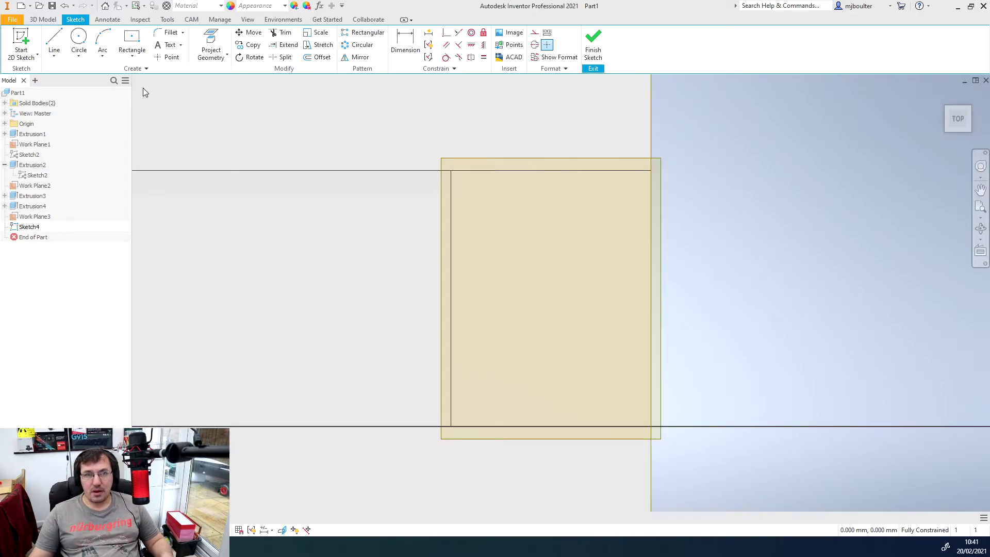
- Project the dovetail block's inner end edge and the adjacent long edge of the slot into the sketch
{"action": "left_click", "coordinate": [206, 43]}
{"action": "left_click", "coordinate": [450, 331]}
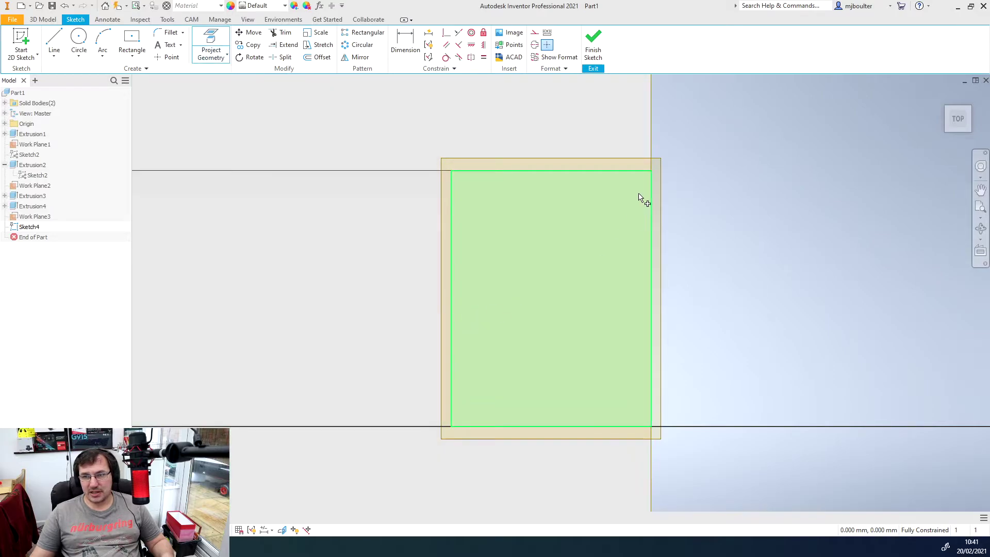
{"action": "left_click", "coordinate": [621, 170]}
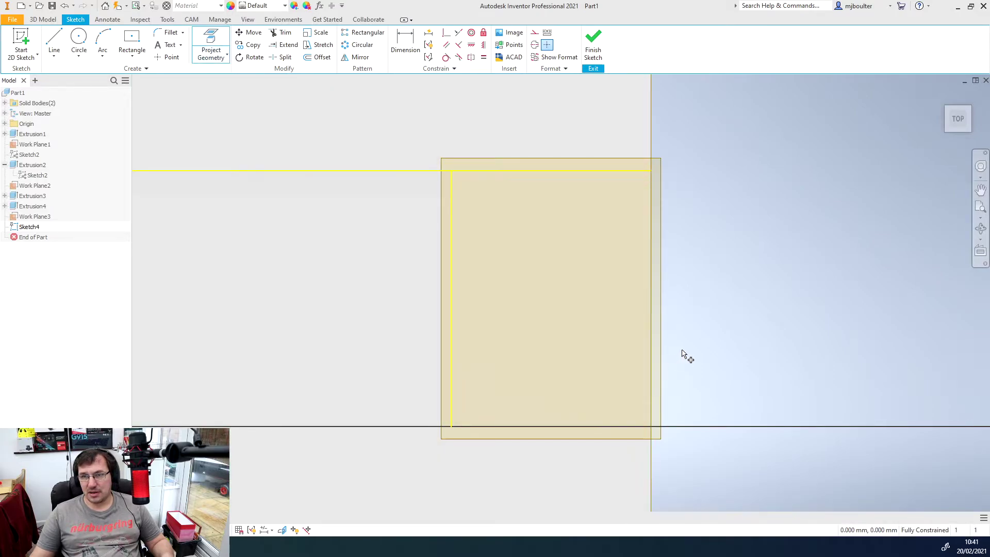
- Draw a diagonal line between opposite corners of the dovetail block's top face and convert it to construction geometry
{"action": "left_click", "coordinate": [54, 39]}
{"action": "left_click", "coordinate": [452, 426]}
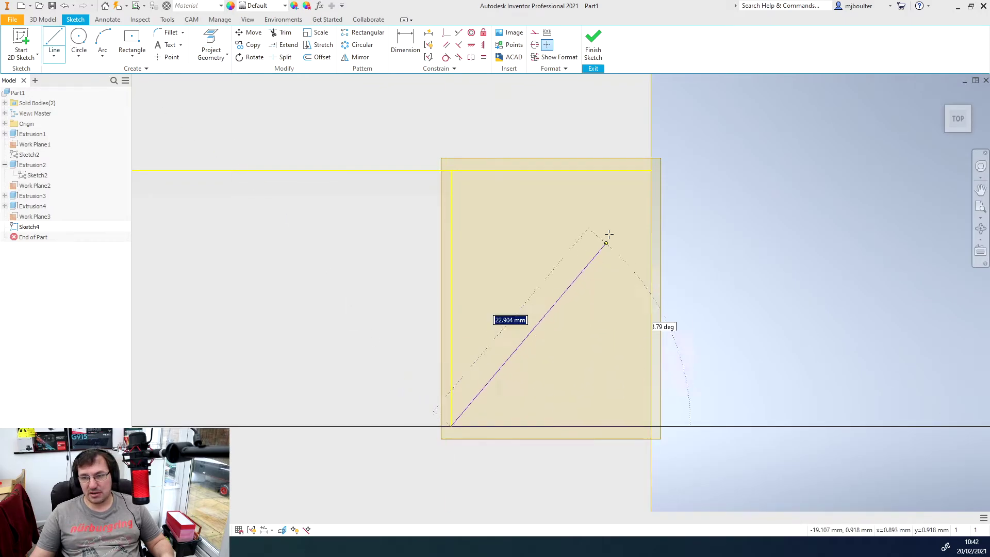
{"action": "left_click", "coordinate": [671, 192]}
{"action": "key", "text": "Escape"}
{"action": "key", "text": "Escape"}
{"action": "left_click", "coordinate": [564, 292]}
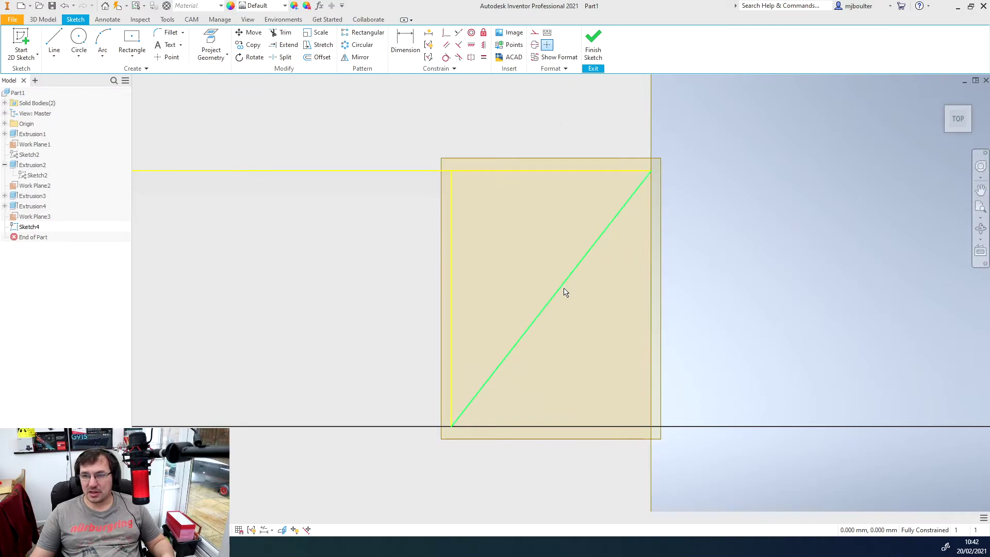
{"action": "right_click", "coordinate": [564, 292]}
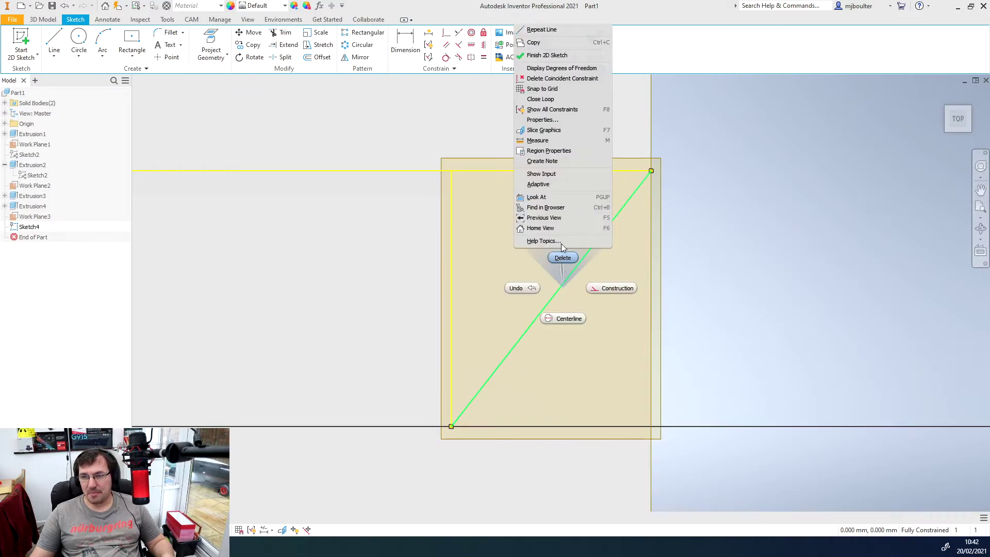
{"action": "left_click", "coordinate": [612, 288]}
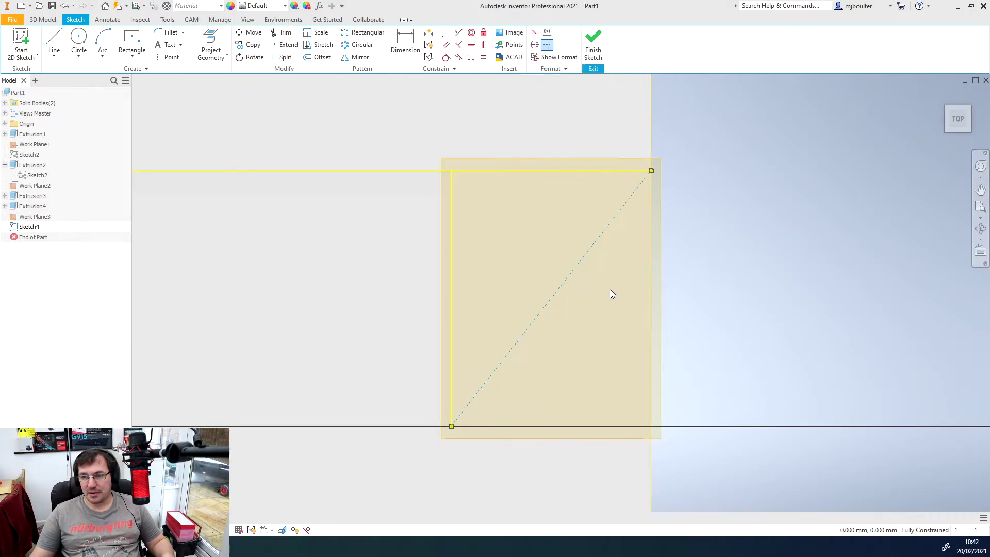
- Place a sketch point at the midpoint of the construction diagonal and finish the sketch
{"action": "left_click", "coordinate": [171, 57]}
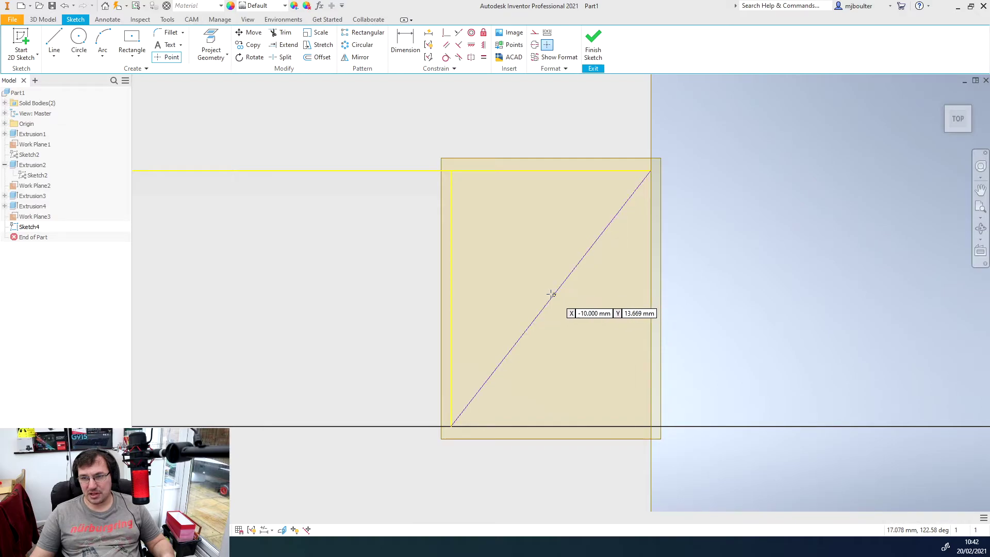
{"action": "type", "text": "-10"}
{"action": "key", "text": "Return"}
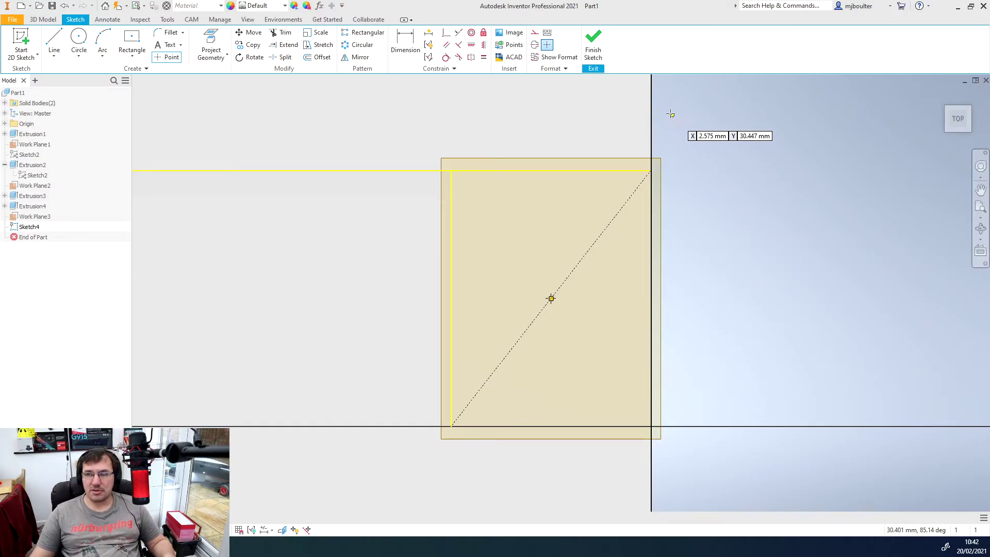
{"action": "left_click", "coordinate": [598, 47]}
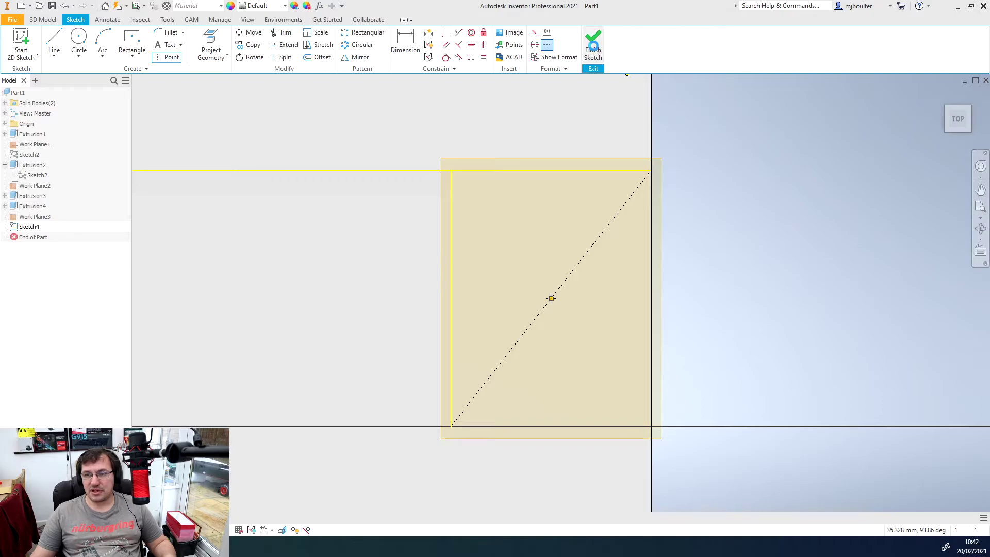
- Create a simple 5 mm hole at the sketch point, 8 mm deep into the dovetail block with a flat drill point
{"action": "scroll", "coordinate": [567, 360], "scroll_direction": "up", "scroll_amount": 5}
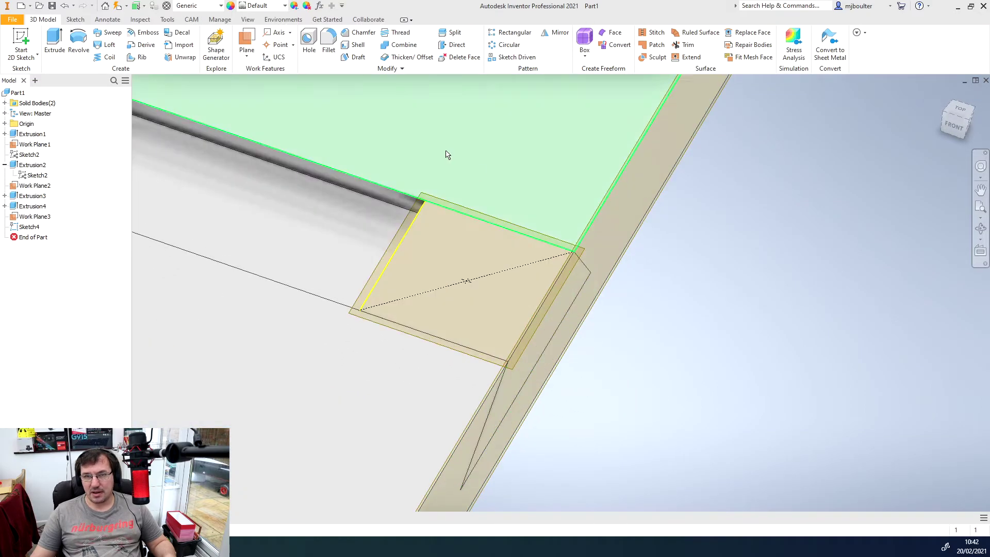
{"action": "left_click", "coordinate": [311, 48]}
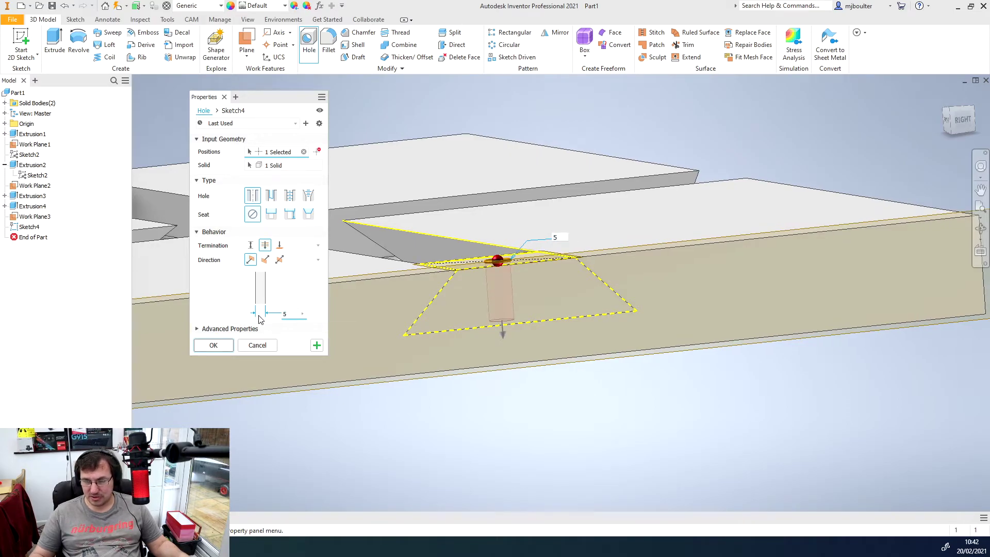
{"action": "middle_click_drag", "start_coordinate": [361, 309], "coordinate": [546, 293], "text": "shift"}
{"action": "left_click_drag", "start_coordinate": [504, 346], "coordinate": [499, 330]}
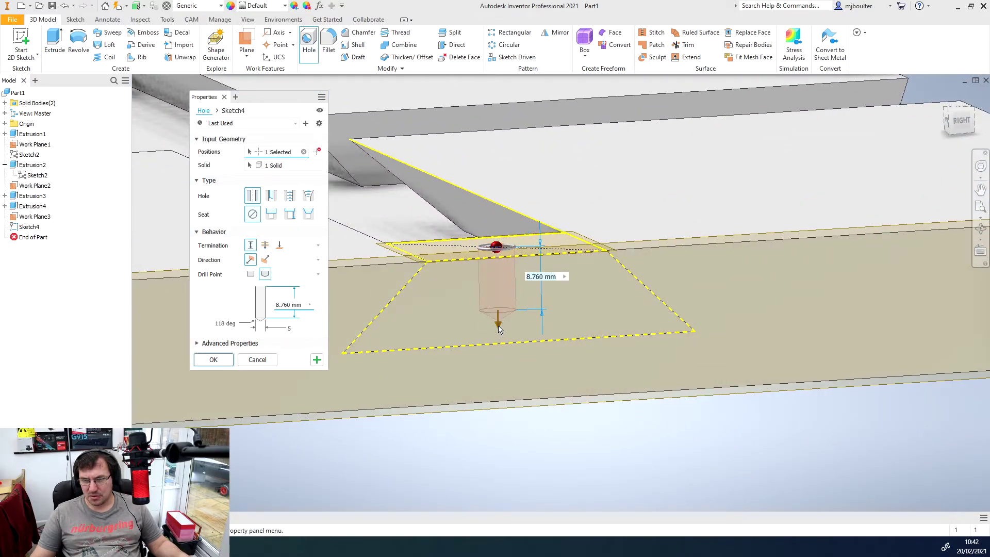
{"action": "left_click", "coordinate": [251, 275]}
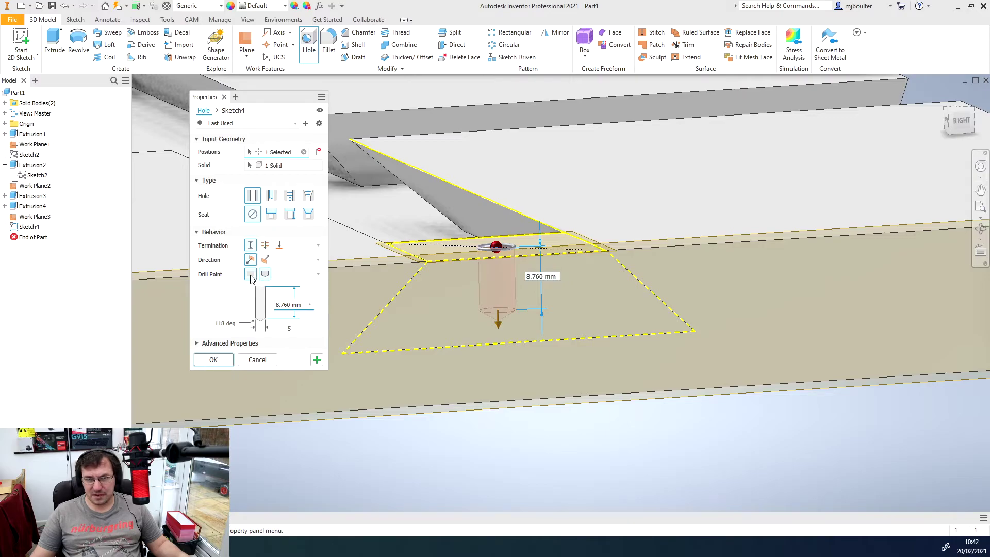
{"action": "left_click", "coordinate": [554, 277]}
{"action": "type", "text": "8"}
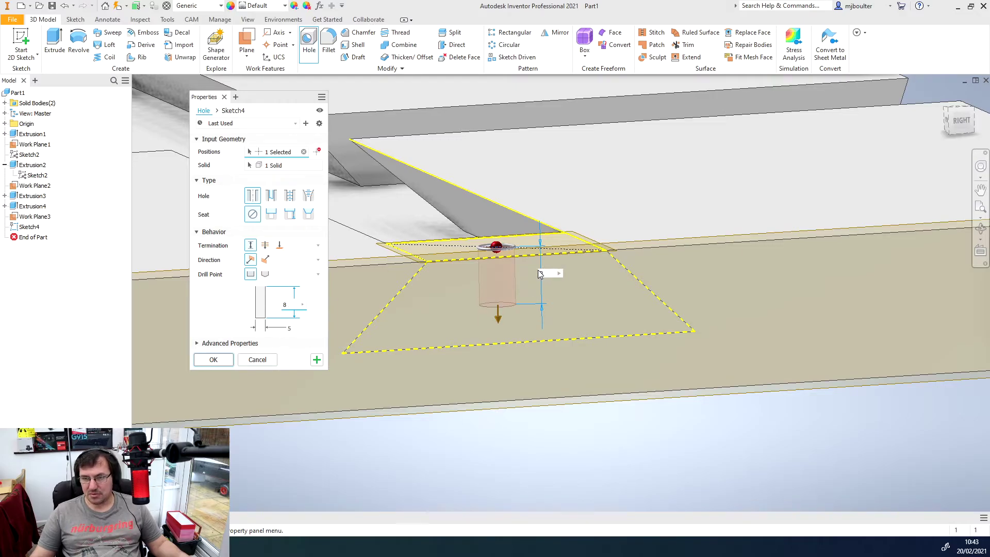
{"action": "middle_click_drag", "start_coordinate": [540, 274], "coordinate": [523, 271], "text": "shift"}
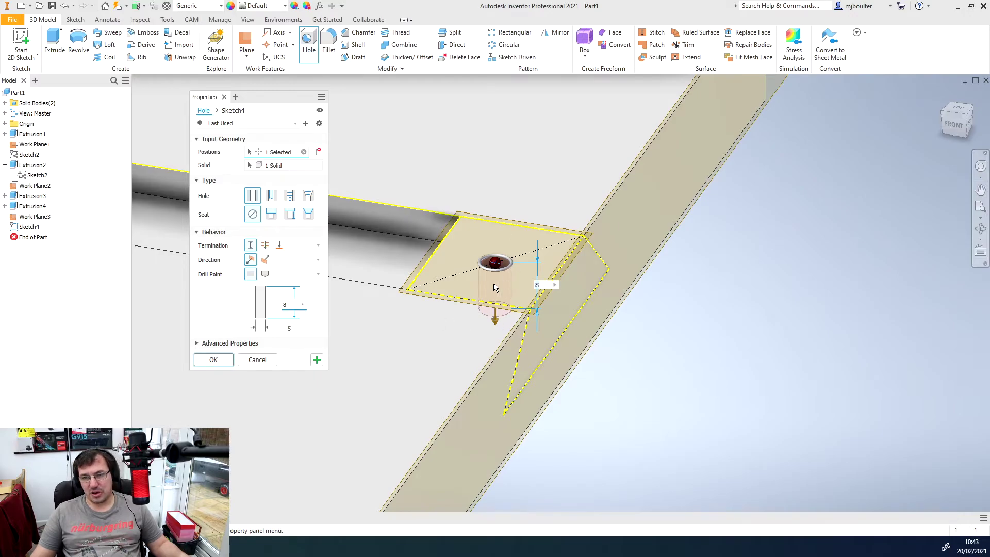
{"action": "left_click", "coordinate": [213, 360]}
- Create a work plane flush with the top face of the plate's front-right quadrant
{"action": "middle_click_drag", "start_coordinate": [588, 389], "coordinate": [638, 397], "text": "shift"}
{"action": "scroll", "coordinate": [617, 338], "scroll_direction": "up", "scroll_amount": 6}
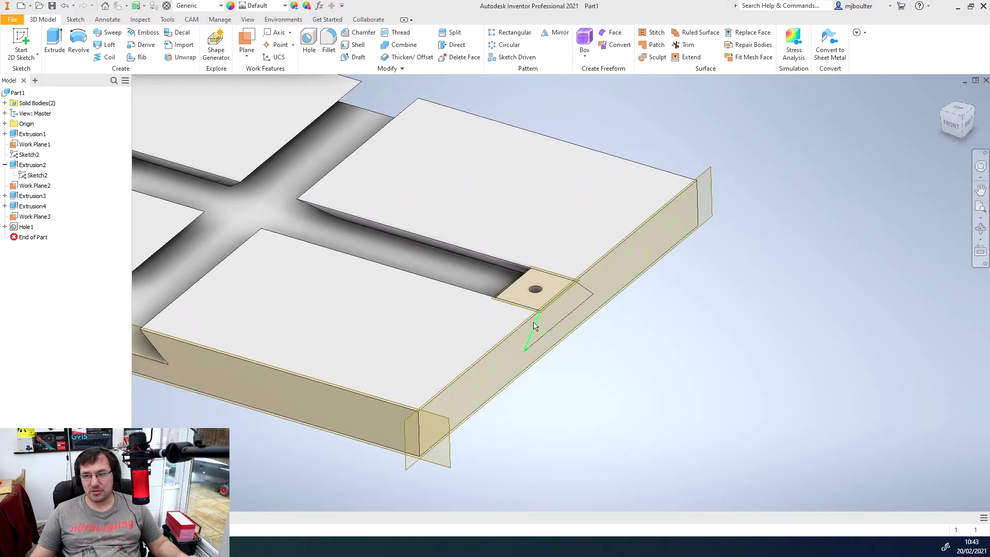
{"action": "middle_click_drag", "start_coordinate": [490, 280], "coordinate": [632, 283], "text": "shift"}
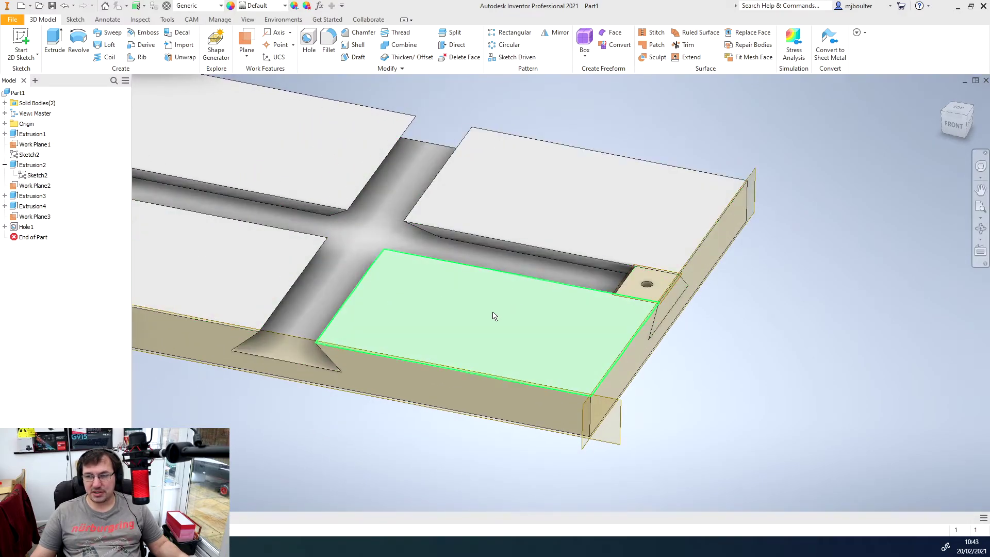
{"action": "scroll", "coordinate": [490, 313], "scroll_direction": "down", "scroll_amount": 5}
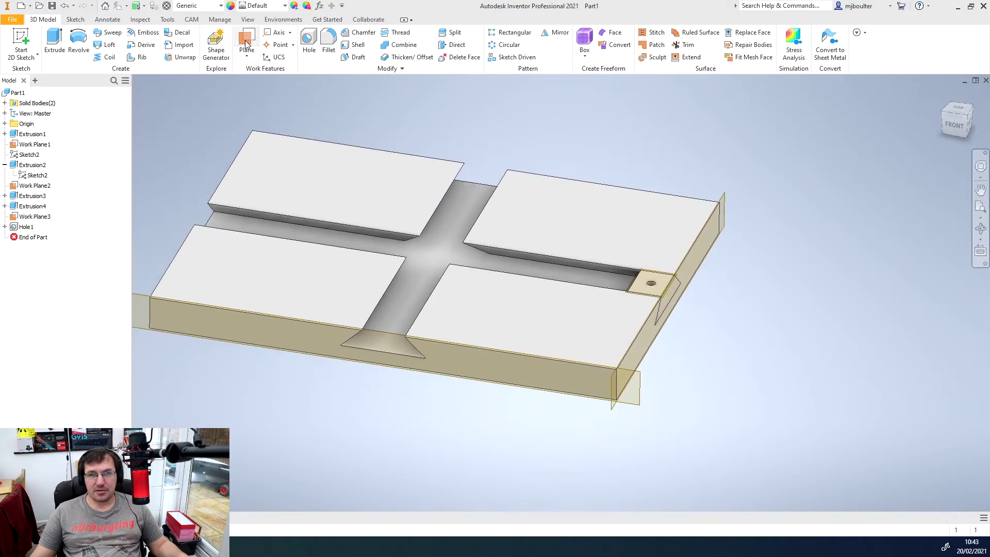
{"action": "left_click", "coordinate": [246, 42]}
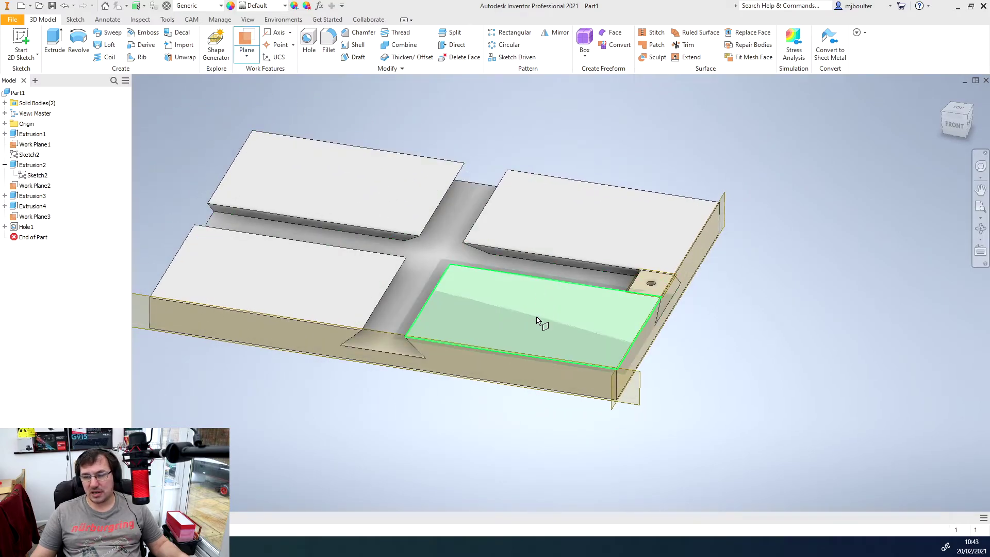
{"action": "left_click", "coordinate": [537, 320]}
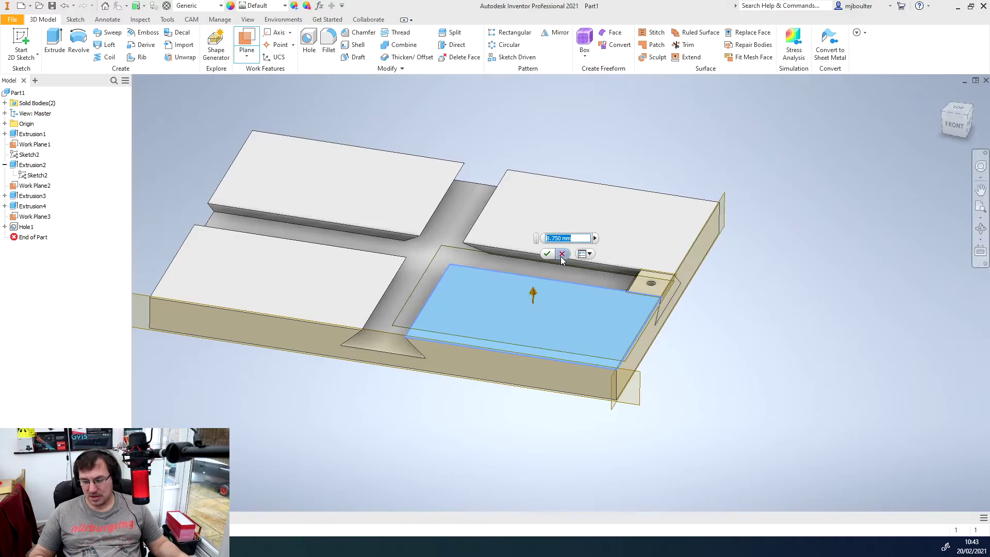
{"action": "key", "text": "Return"}
{"action": "middle_click_drag", "start_coordinate": [561, 256], "coordinate": [592, 255], "text": "shift"}
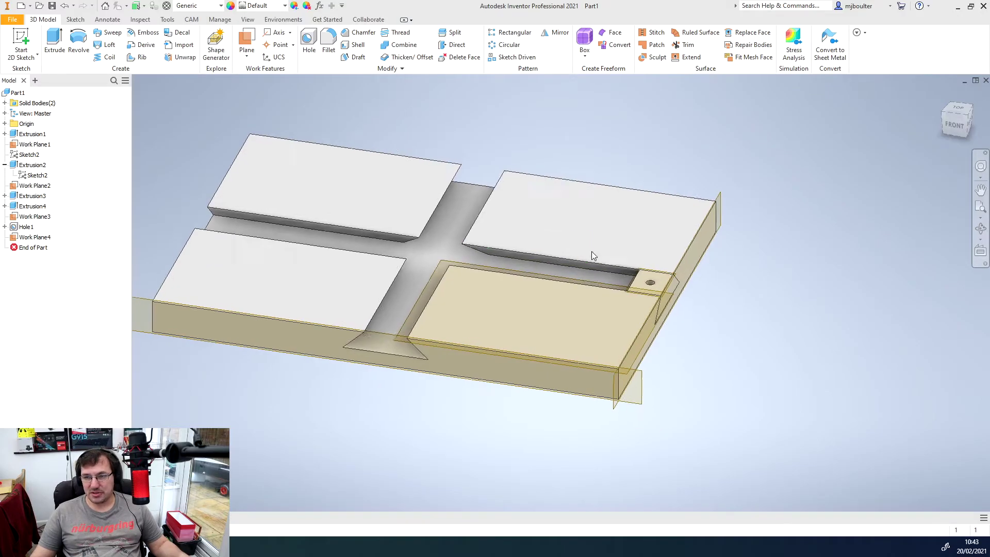
- Start a new 2D sketch on the work plane at the plate's top face
{"action": "left_click", "coordinate": [21, 42]}
{"action": "left_click", "coordinate": [435, 273]}
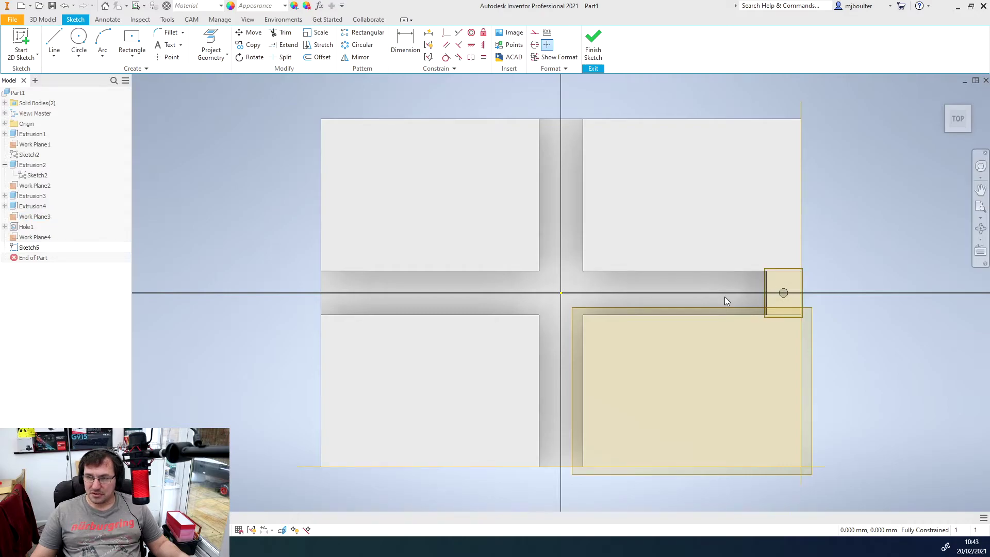
{"action": "mouse_move", "coordinate": [686, 370]}
{"action": "middle_mouse_down"}
{"action": "mouse_move", "coordinate": [721, 221]}
{"action": "mouse_move", "coordinate": [683, 228]}
{"action": "middle_mouse_up"}
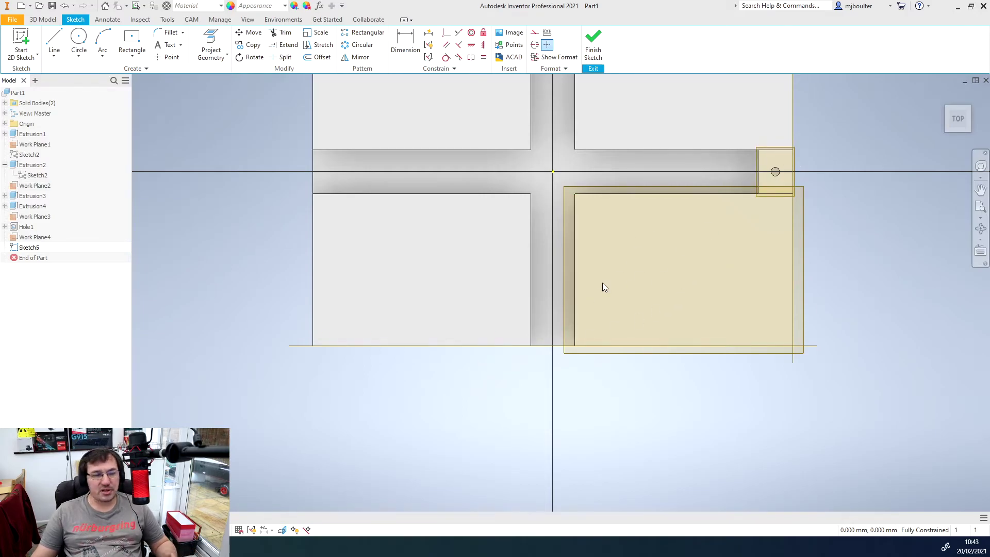
{"action": "middle_click_drag", "start_coordinate": [682, 245], "coordinate": [668, 270]}
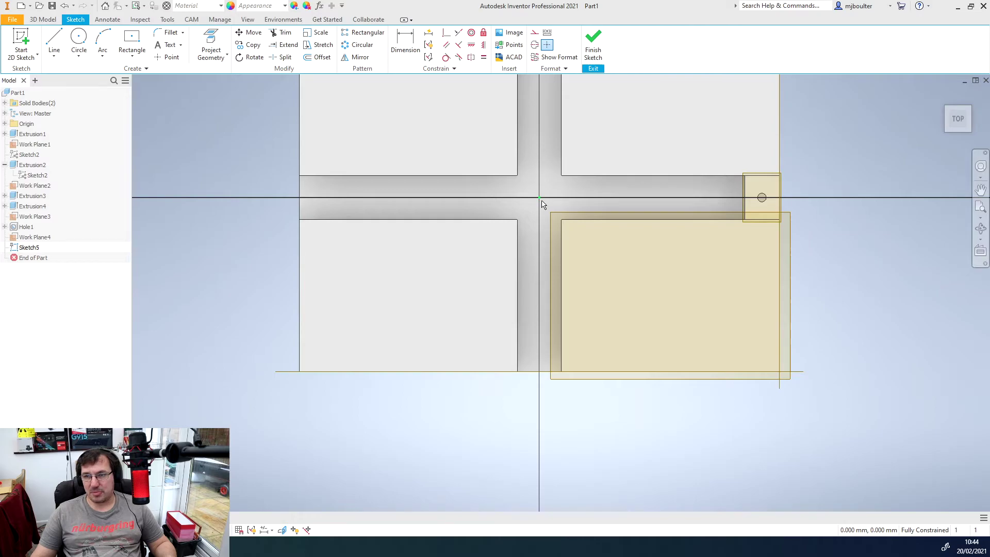
- Sketch a two-point rectangle about 392 by 22 mm along the block's slot, from the front-right quadrant's outer slot corner past the plate's opposite end
{"action": "left_click", "coordinate": [129, 57]}
{"action": "left_click", "coordinate": [139, 78]}
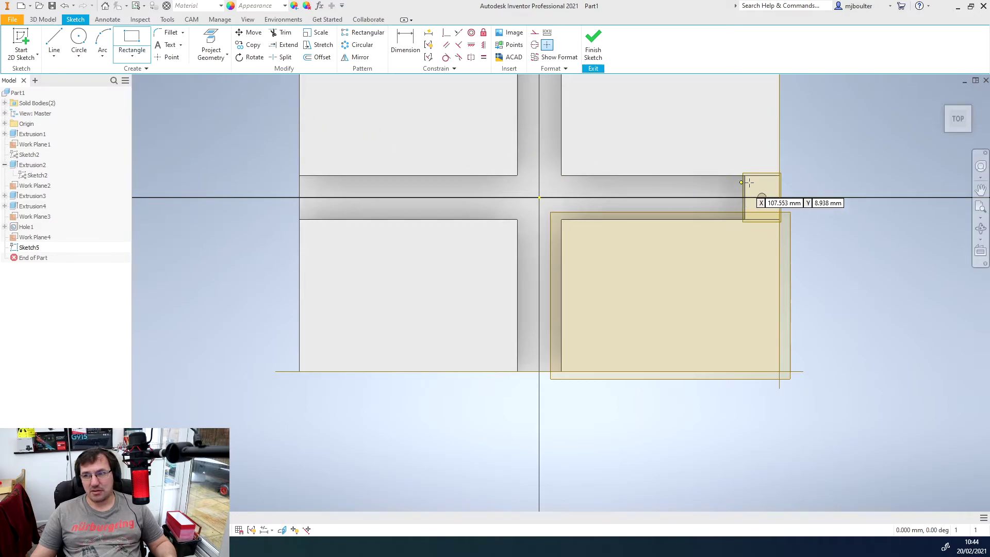
{"action": "scroll", "coordinate": [782, 219], "scroll_direction": "down", "scroll_amount": 2}
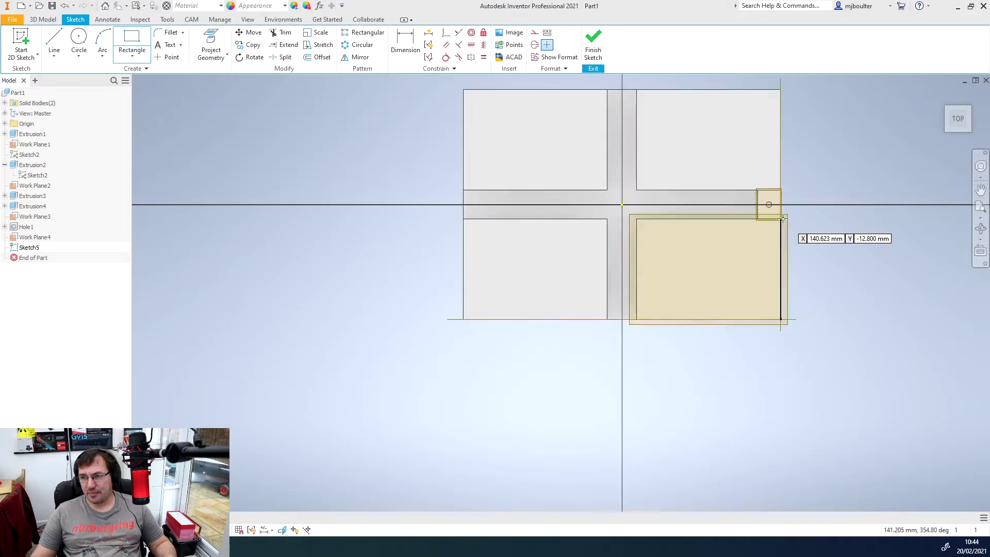
{"action": "scroll", "coordinate": [776, 219], "scroll_direction": "up", "scroll_amount": 6}
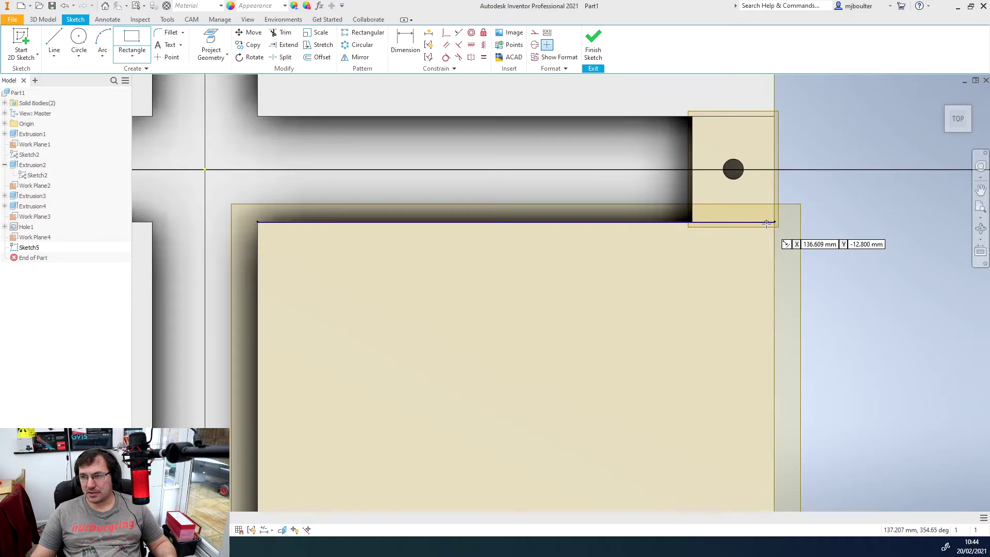
{"action": "left_click", "coordinate": [774, 222]}
{"action": "scroll", "coordinate": [548, 164], "scroll_direction": "down", "scroll_amount": 3}
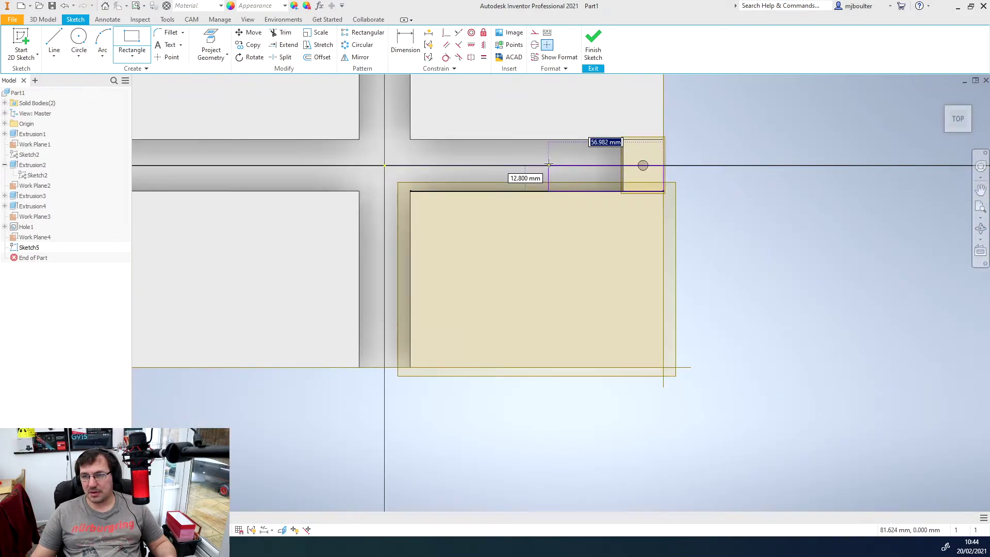
{"action": "scroll", "coordinate": [548, 164], "scroll_direction": "down", "scroll_amount": 2}
{"action": "middle_click_drag", "start_coordinate": [508, 150], "coordinate": [590, 196]}
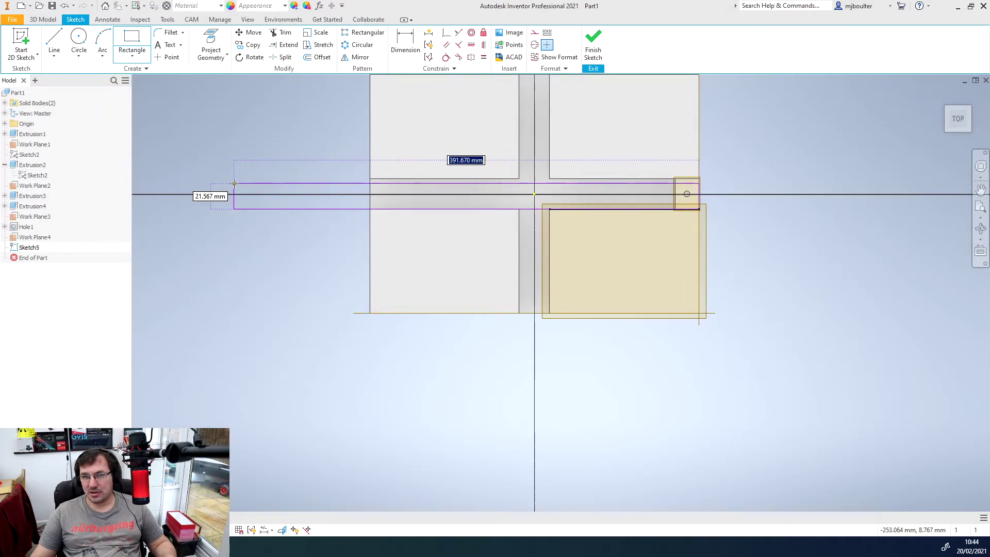
{"action": "left_click", "coordinate": [234, 183]}
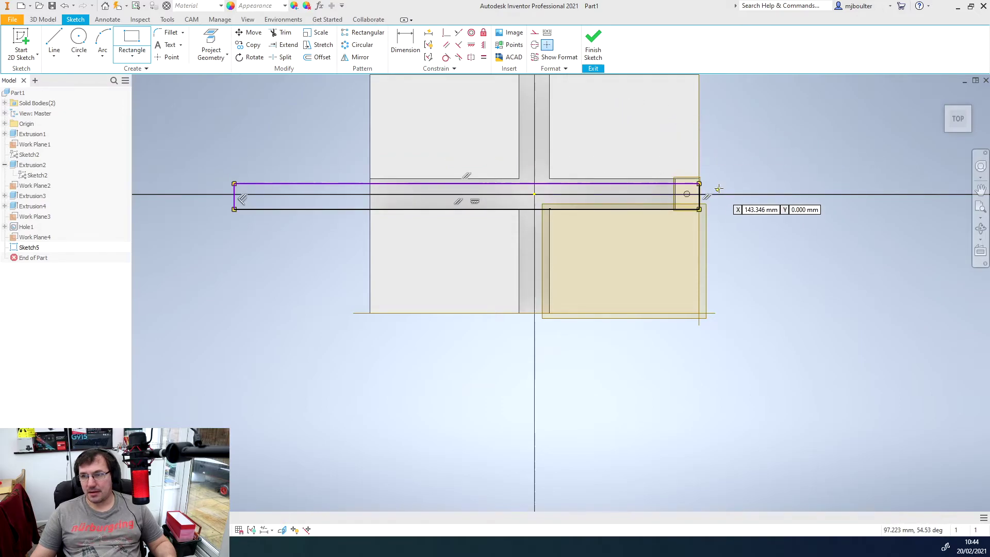
{"action": "scroll", "coordinate": [736, 186], "scroll_direction": "up", "scroll_amount": 2}
{"action": "scroll", "coordinate": [718, 187], "scroll_direction": "down", "scroll_amount": 6}
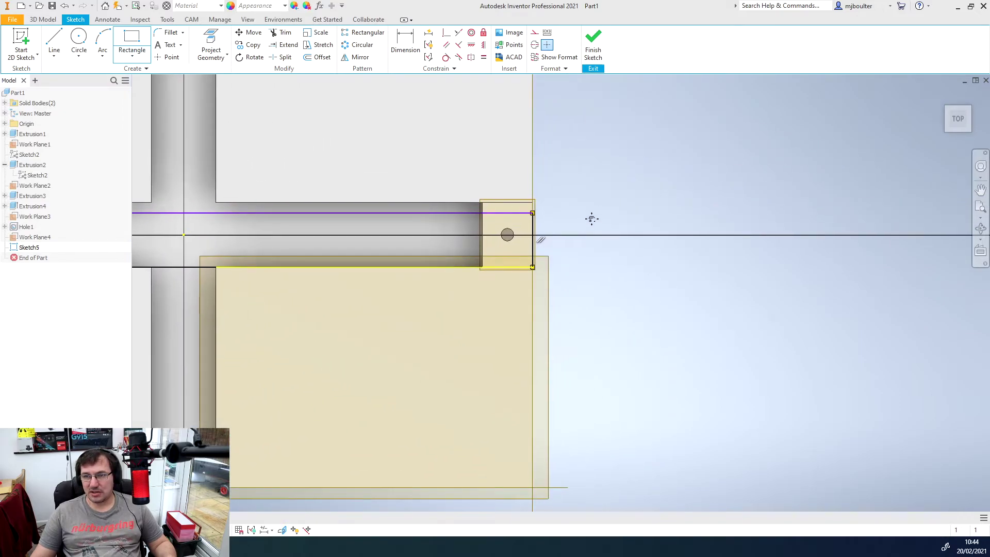
{"action": "key", "text": "Escape"}
- Project the slot's far long edge, beside the dovetail block, into the sketch
{"action": "left_click", "coordinate": [211, 42]}
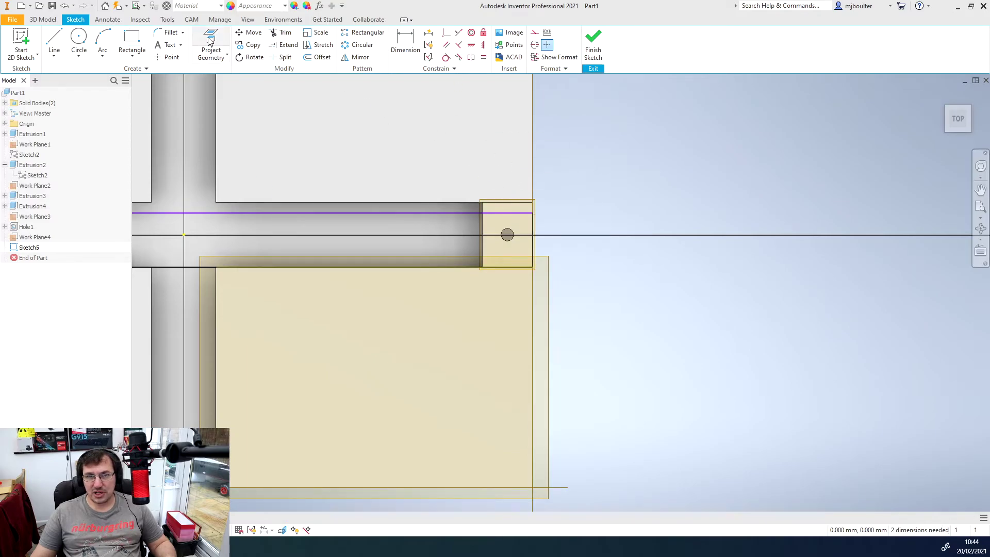
{"action": "left_click", "coordinate": [505, 204]}
{"action": "key", "text": "Escape"}
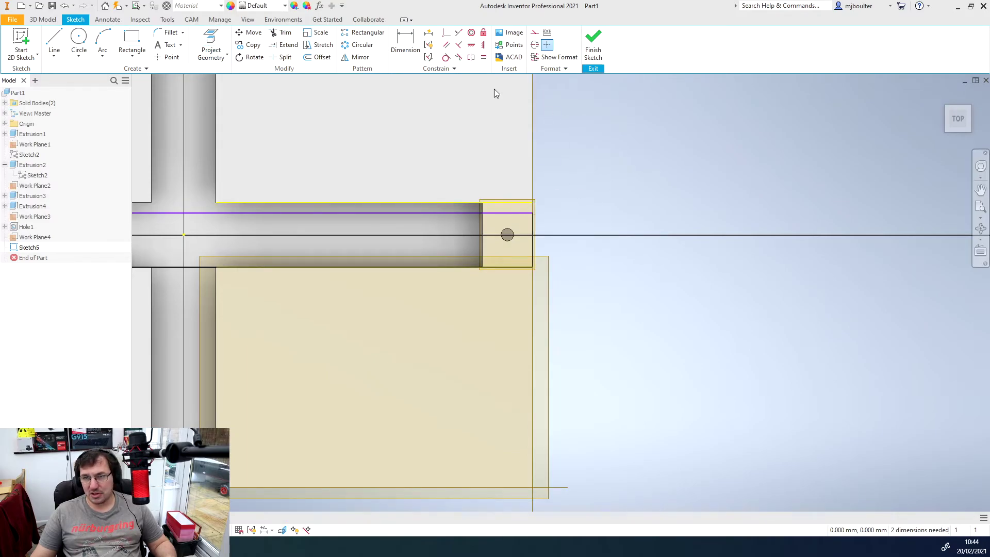
- Try to apply a horizontal constraint to the rectangle's long edge nearest the projected slot edge
{"action": "left_click", "coordinate": [471, 46]}
{"action": "left_click", "coordinate": [442, 213]}
{"action": "left_click", "coordinate": [440, 201]}
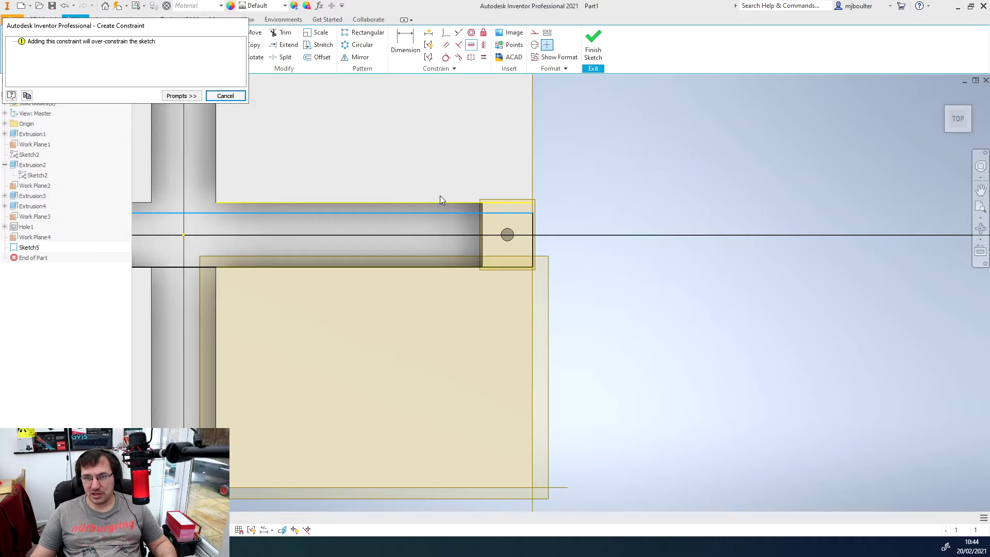
{"action": "left_click", "coordinate": [226, 96]}
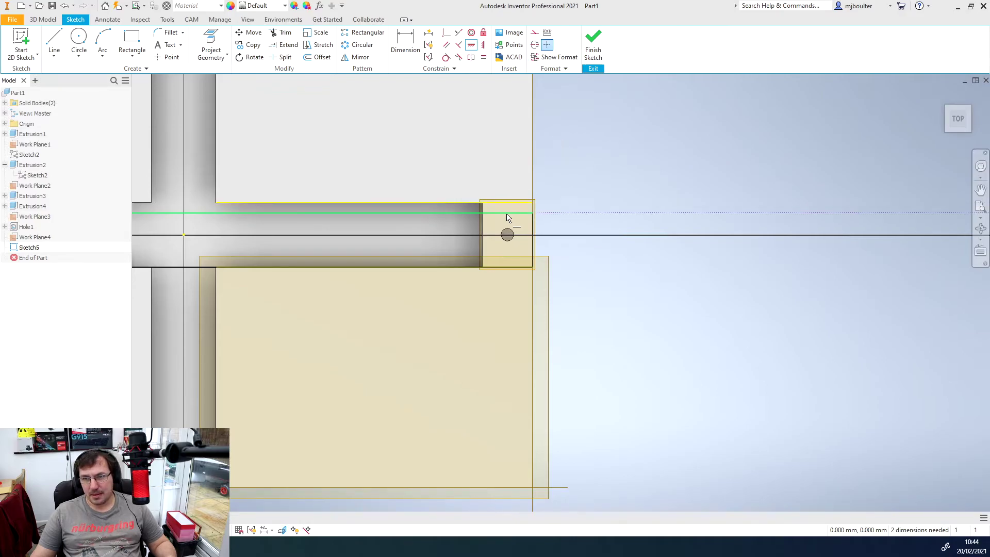
- Constrain the rectangle's free long edge to the projected slot edge by making its corner coincident with the slot's outer corner, and finish the sketch
{"action": "left_click", "coordinate": [485, 46]}
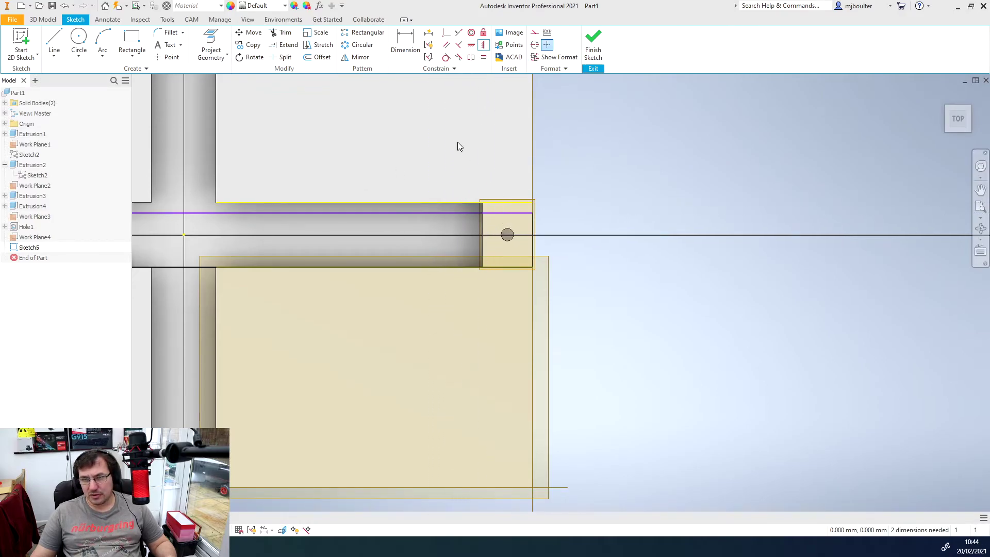
{"action": "left_click", "coordinate": [535, 209]}
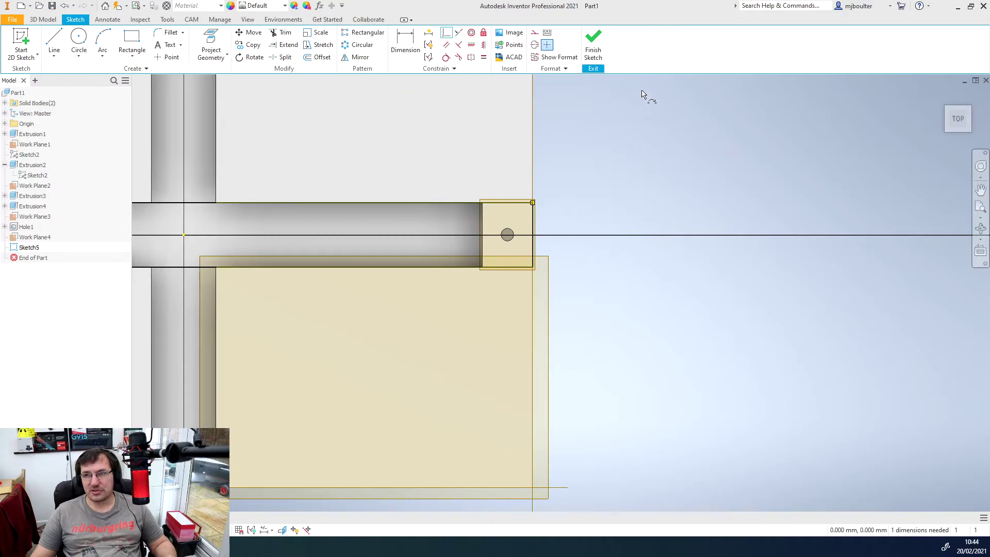
{"action": "left_click", "coordinate": [600, 46]}
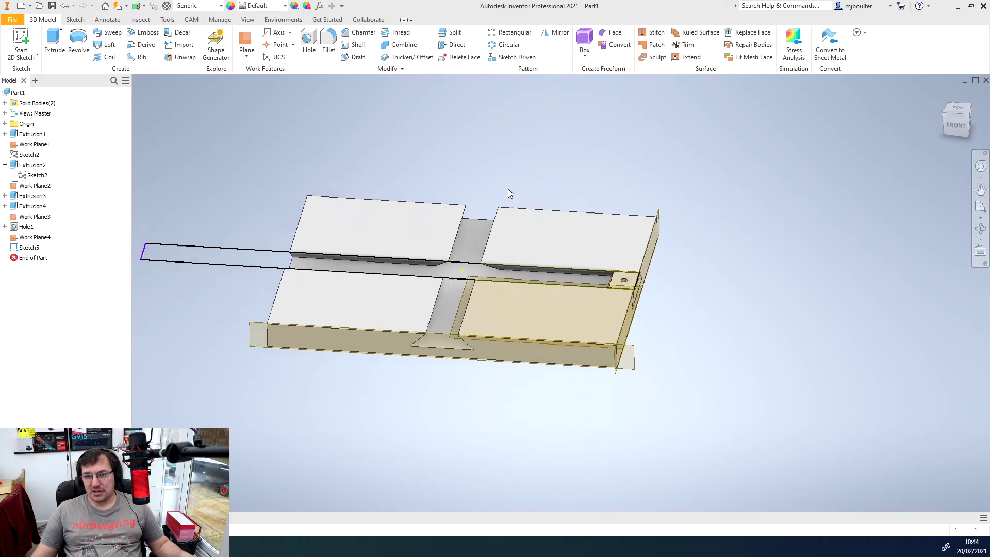
- Extrude the long rectangle 5 mm upward as a new solid to form a flat bar along the slot
{"action": "left_click", "coordinate": [55, 41]}
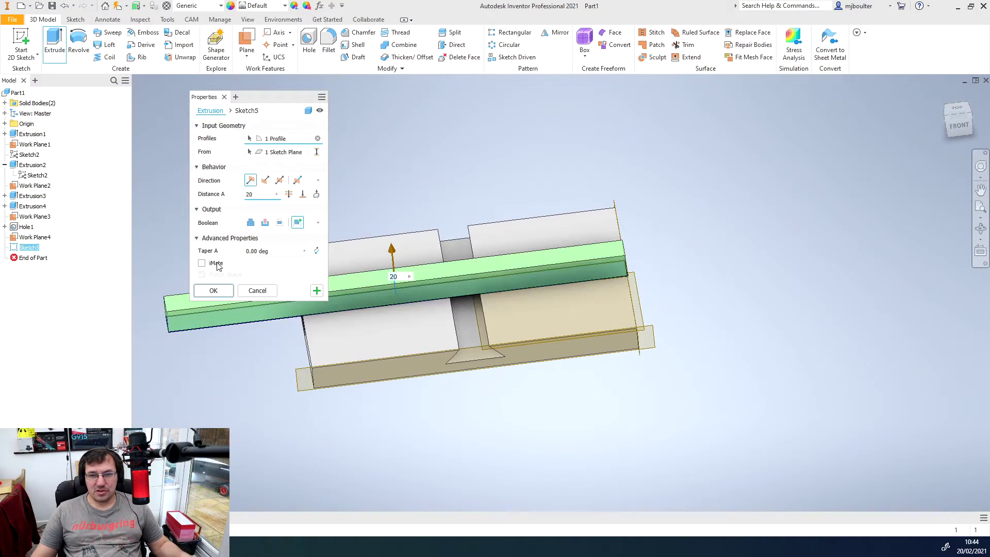
{"action": "double_click", "coordinate": [264, 194]}
{"action": "type", "text": "5"}
{"action": "key", "text": "F6"}
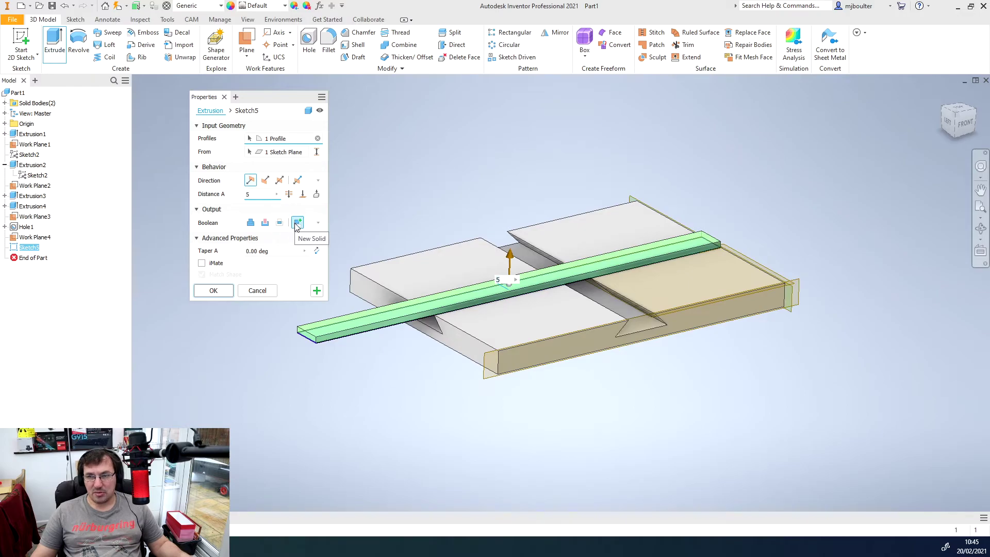
{"action": "left_click", "coordinate": [211, 291]}
{"action": "key", "text": "F5"}
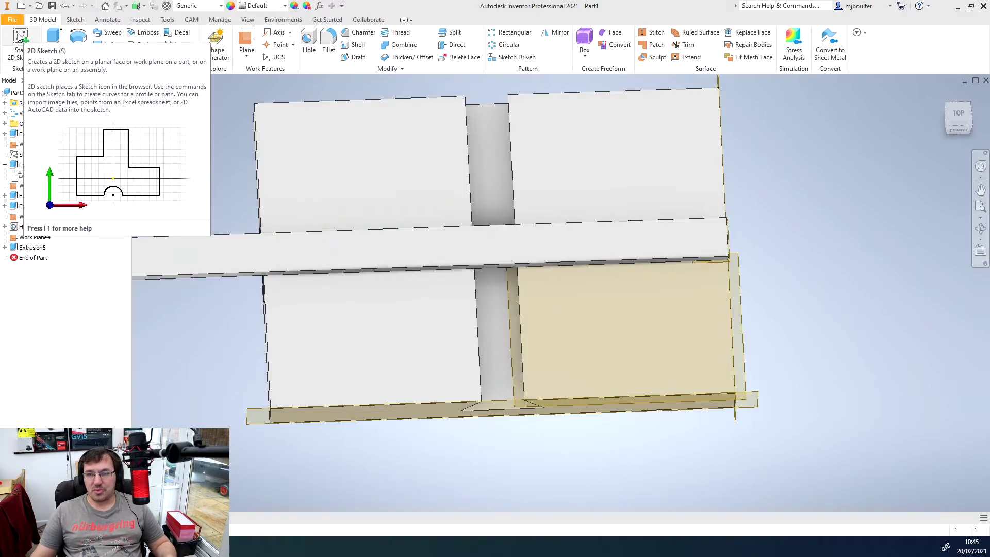
- Create a work plane on the bar's top face and start a 2D sketch on it
{"action": "left_click", "coordinate": [245, 41]}
{"action": "left_click_drag", "start_coordinate": [453, 249], "coordinate": [454, 221]}
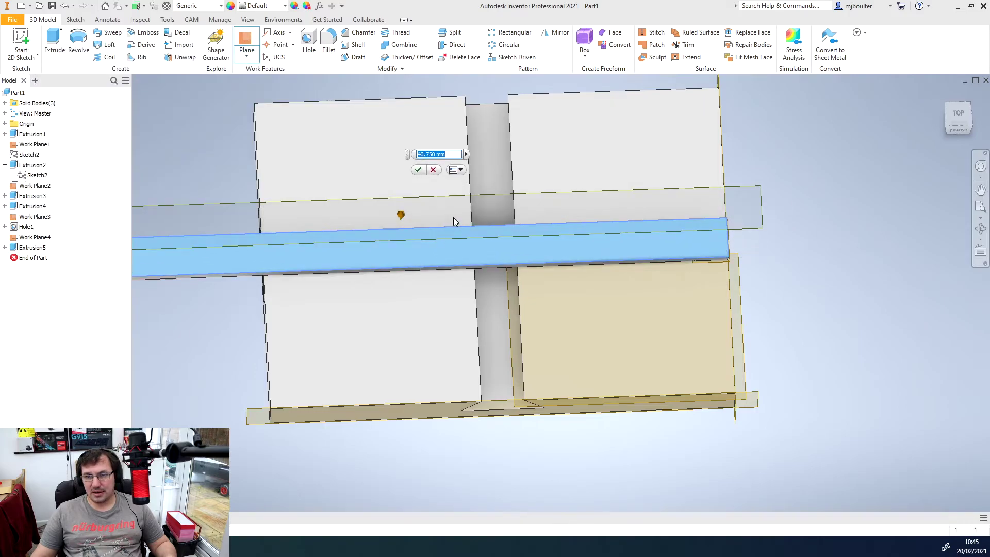
{"action": "key", "text": "Return"}
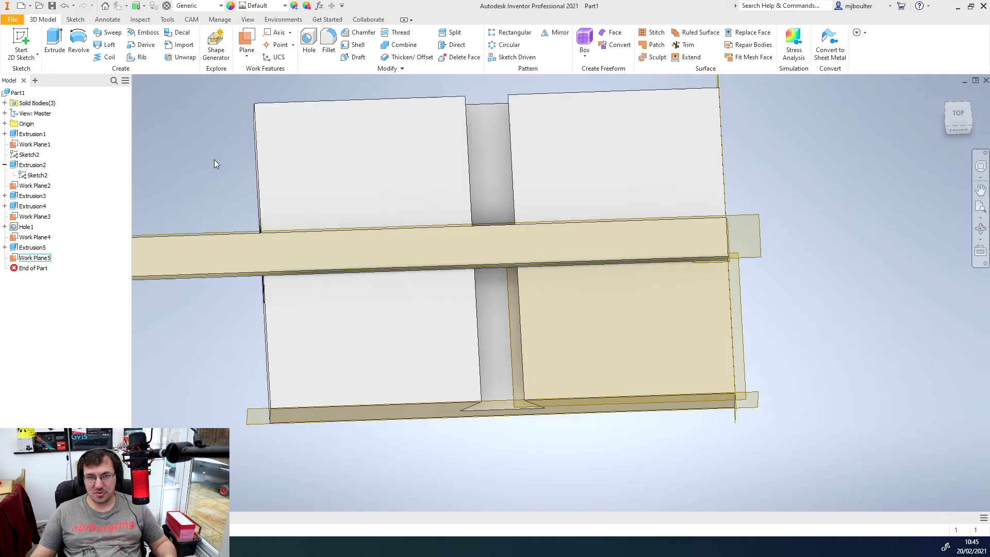
{"action": "left_click", "coordinate": [21, 44]}
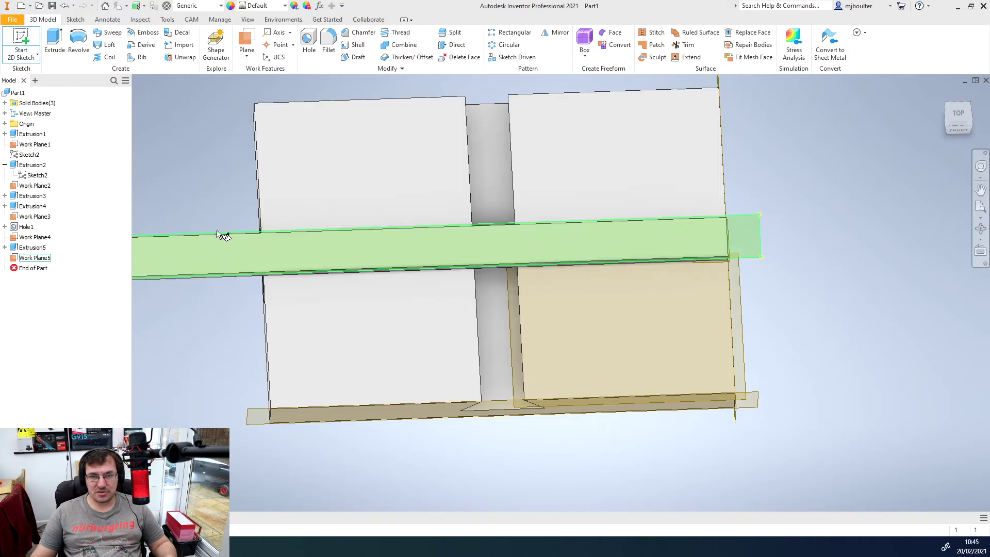
{"action": "left_click", "coordinate": [220, 232]}
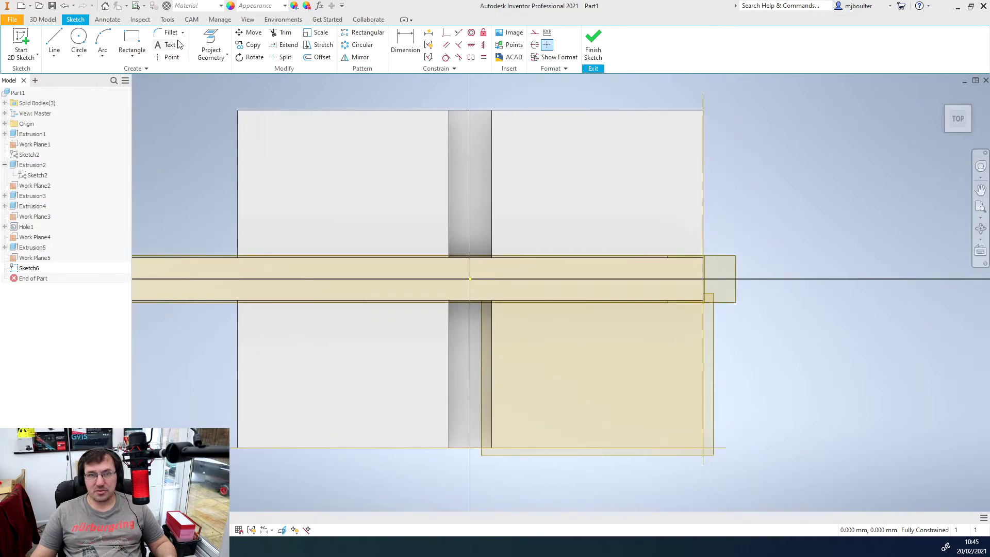
- Project the bar's top outline and the edge of the dovetail block's hole into the sketch
{"action": "left_click", "coordinate": [212, 46]}
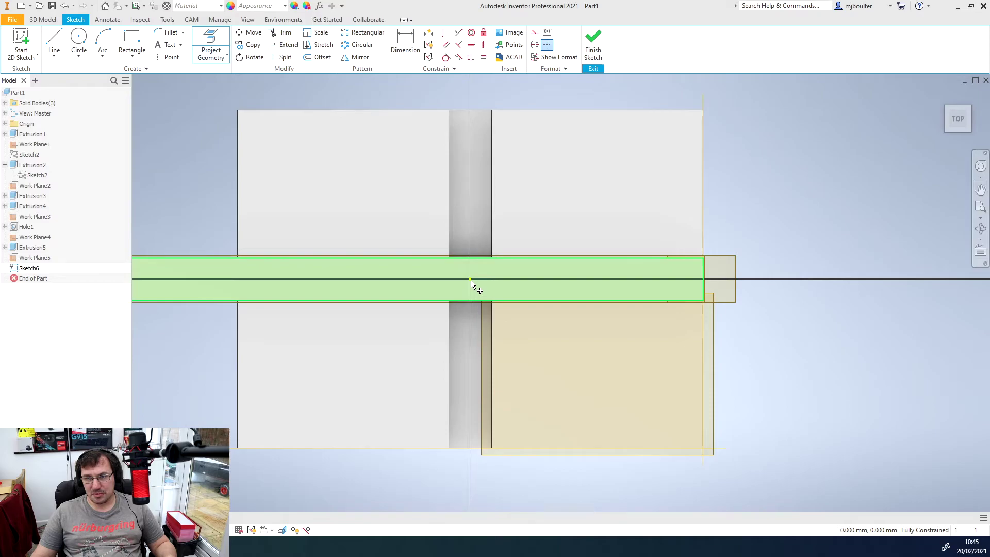
{"action": "left_click", "coordinate": [668, 286]}
{"action": "scroll", "coordinate": [696, 294], "scroll_direction": "up", "scroll_amount": 5}
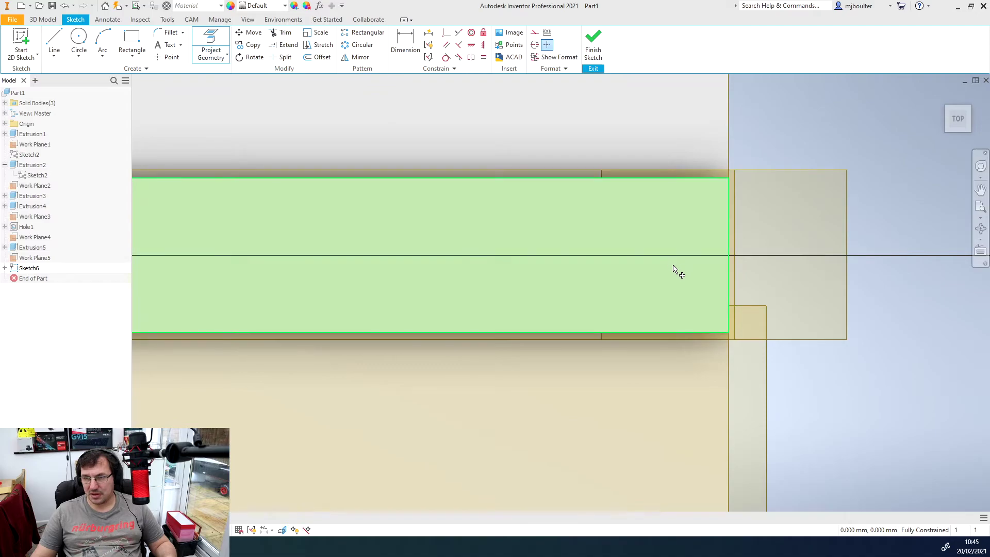
{"action": "left_click", "coordinate": [676, 270]}
{"action": "scroll", "coordinate": [676, 284], "scroll_direction": "down", "scroll_amount": 2}
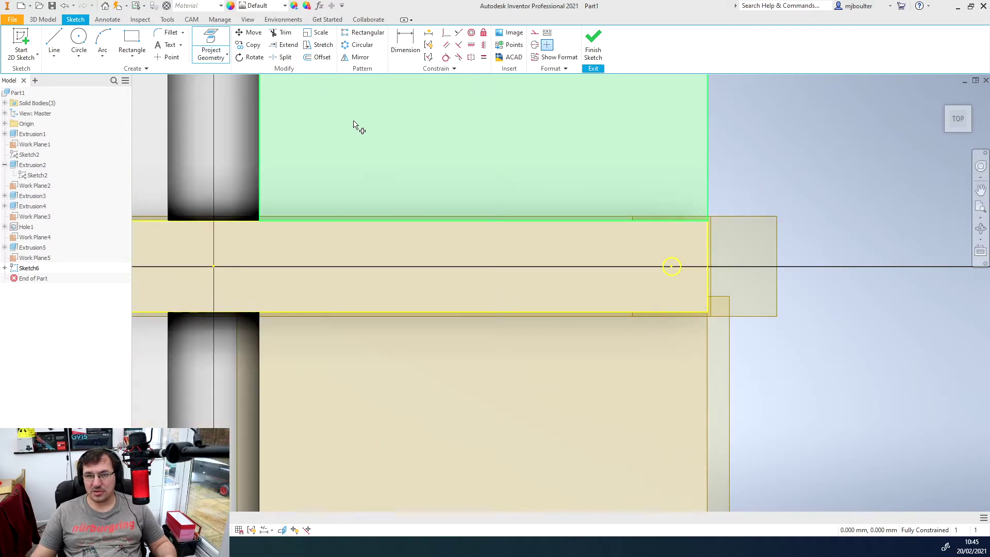
- Place sketch points at the origin and at the projected hole's centre, and finish the sketch
{"action": "left_click", "coordinate": [172, 57]}
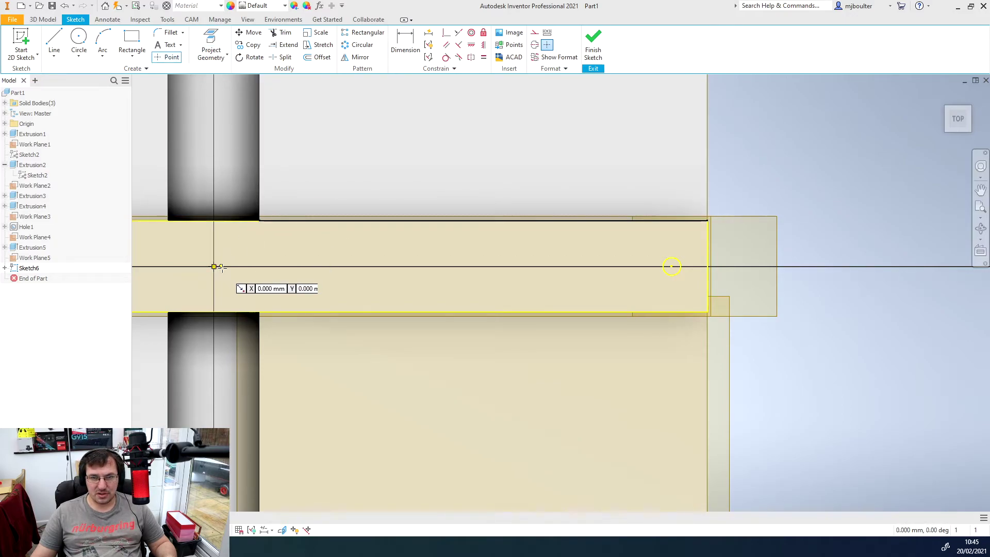
{"action": "left_click", "coordinate": [672, 266]}
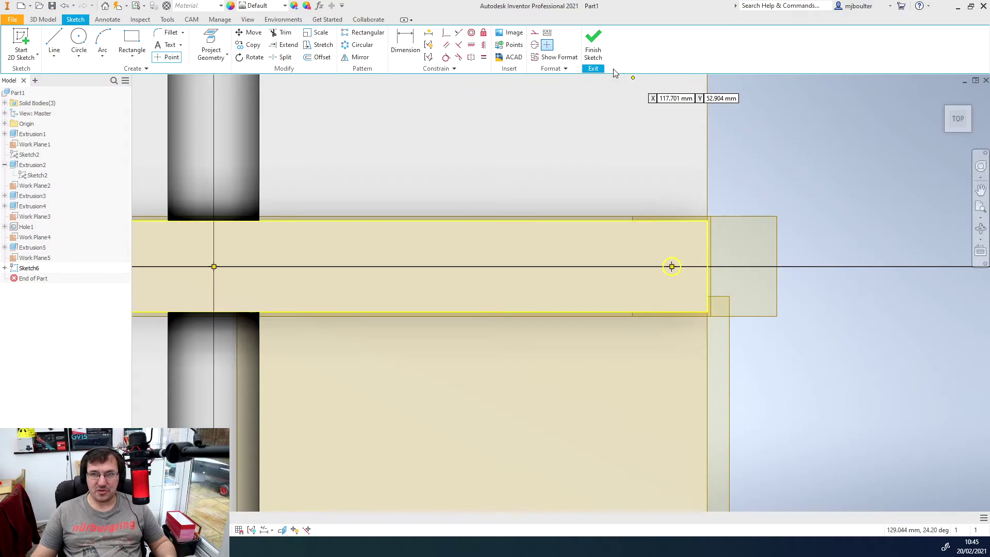
{"action": "left_click", "coordinate": [593, 42]}
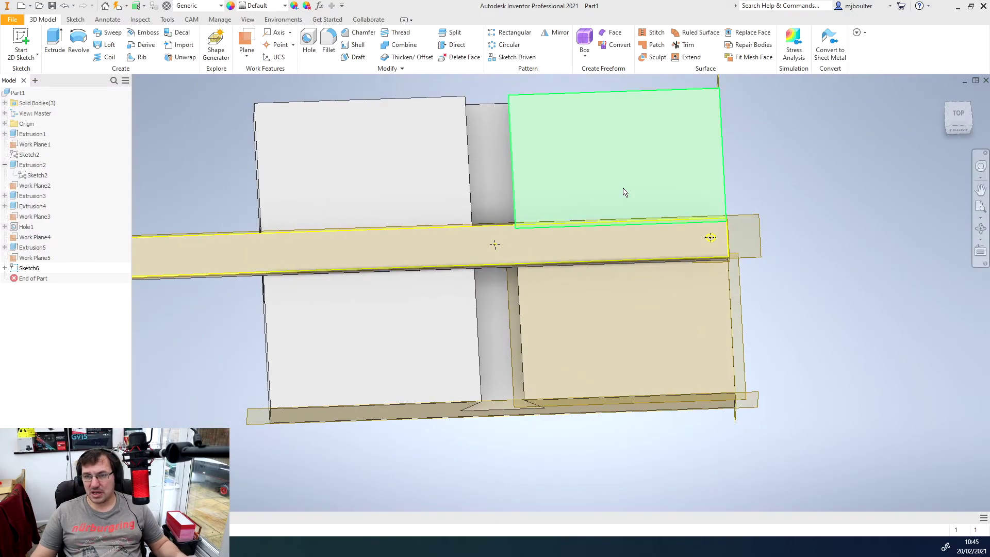
- Create 5 mm simple through-all holes in the bar at the two sketch points
{"action": "left_click", "coordinate": [309, 44]}
{"action": "middle_click_drag", "start_coordinate": [474, 216], "coordinate": [292, 236], "text": "shift"}
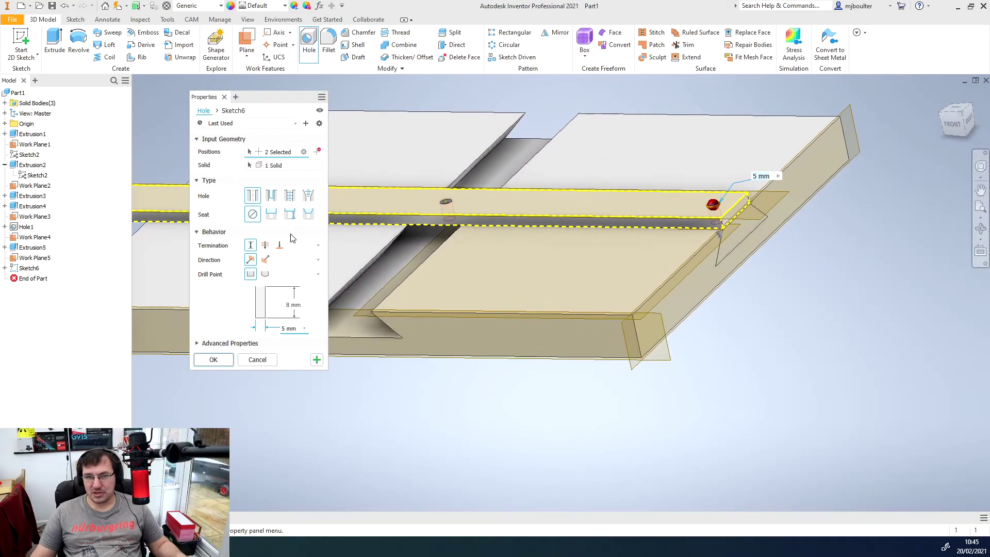
{"action": "left_click", "coordinate": [265, 246]}
{"action": "middle_click_drag", "start_coordinate": [330, 243], "coordinate": [310, 269], "text": "shift"}
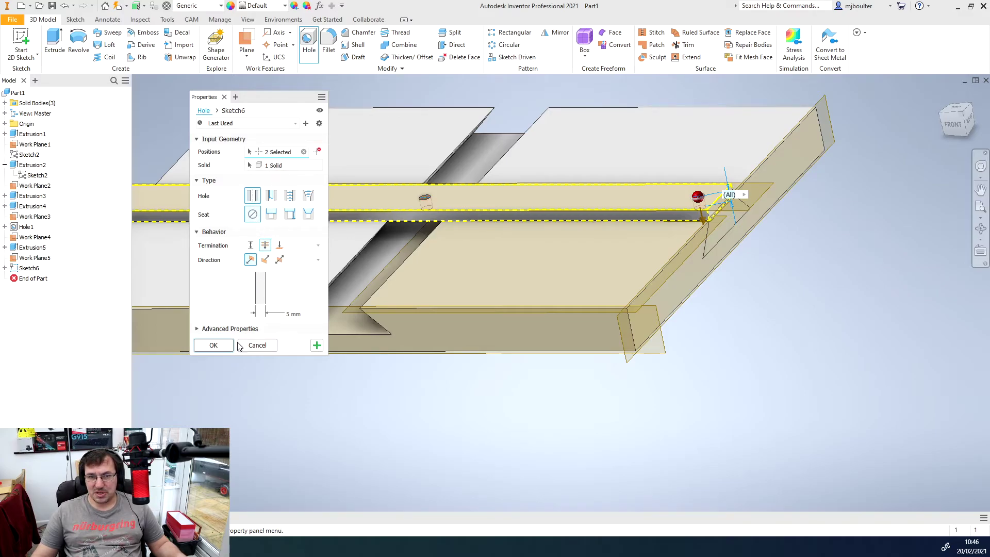
{"action": "left_click", "coordinate": [213, 345]}
{"action": "key", "text": "F5"}
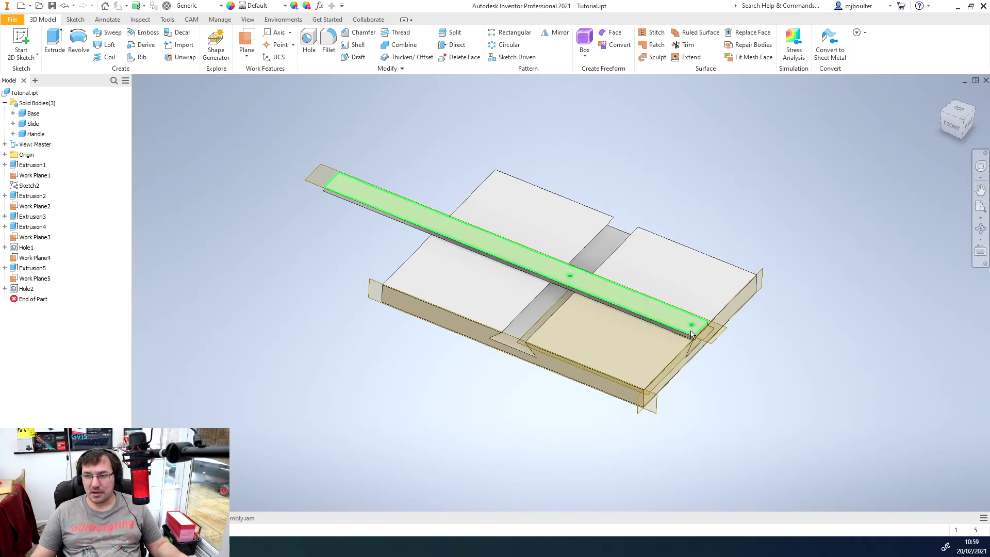
- Start a 2D sketch at the bar's top face, project the edge of the hole near its end, and finish the sketch
{"action": "scroll", "coordinate": [753, 388], "scroll_direction": "down", "scroll_amount": 10}
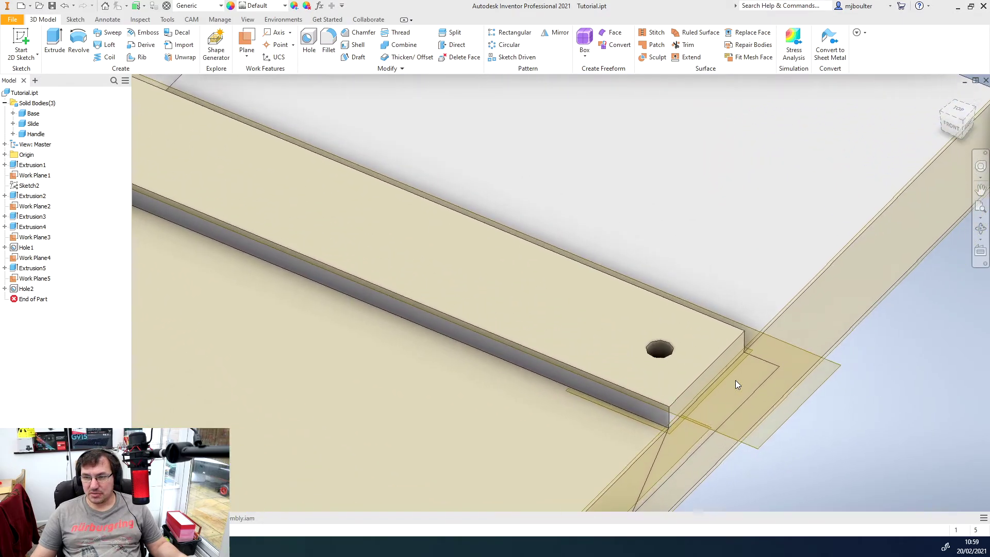
{"action": "scroll", "coordinate": [626, 303], "scroll_direction": "up", "scroll_amount": 3}
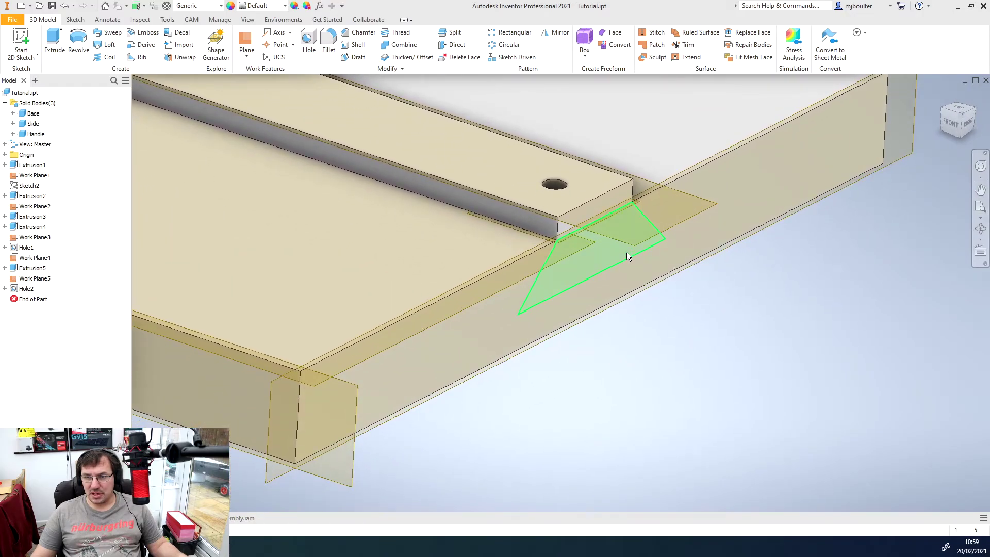
{"action": "scroll", "coordinate": [628, 254], "scroll_direction": "up", "scroll_amount": 2}
{"action": "left_click", "coordinate": [22, 41]}
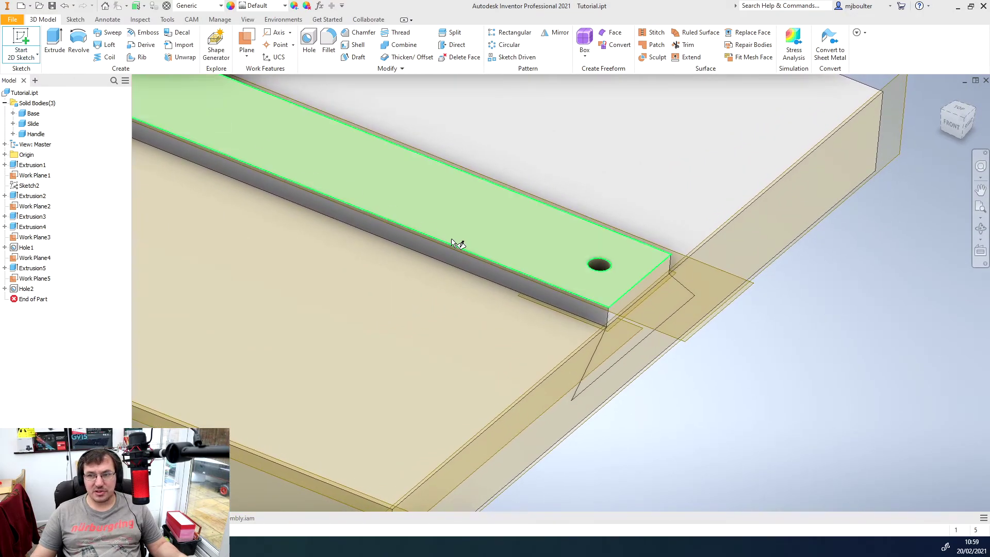
{"action": "left_click", "coordinate": [666, 333]}
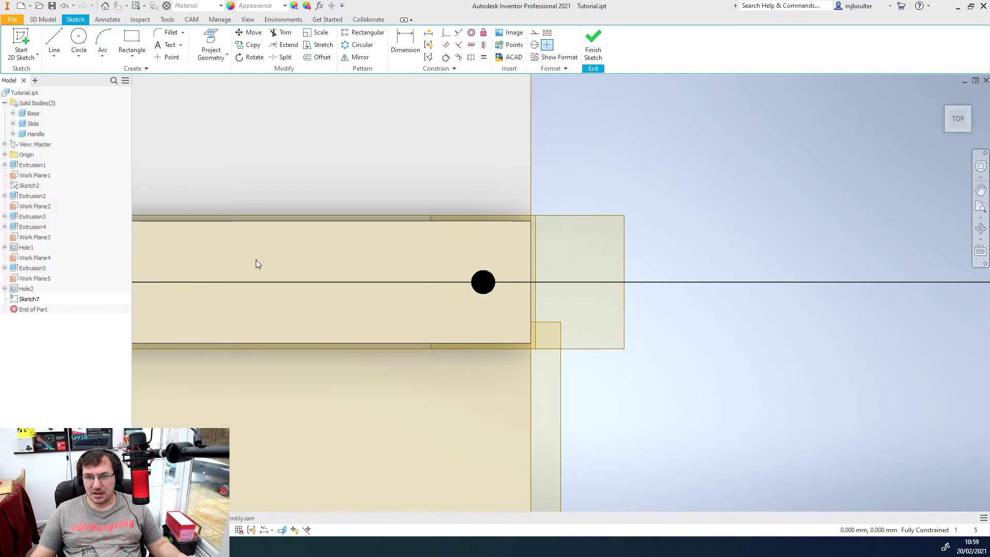
{"action": "middle_click_drag", "start_coordinate": [250, 268], "coordinate": [260, 268]}
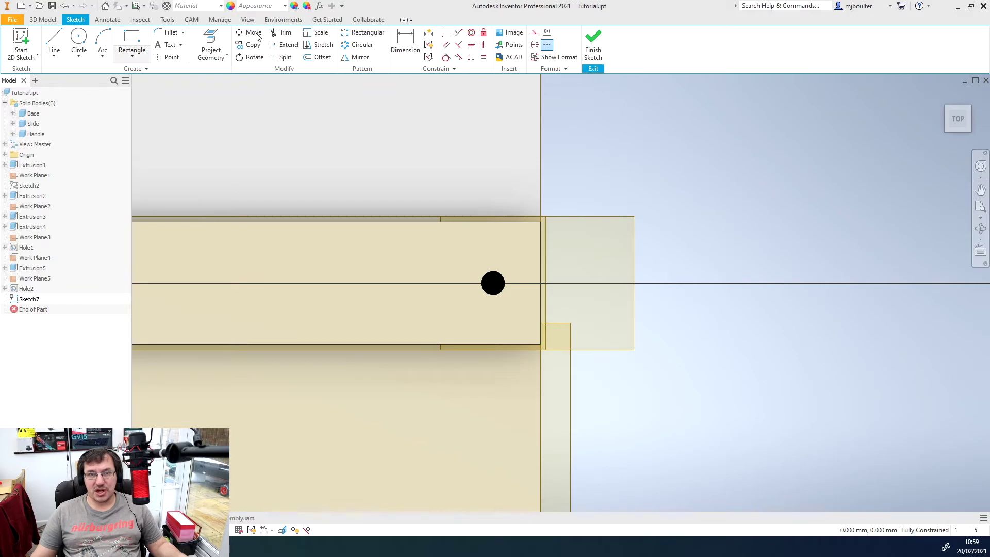
{"action": "left_click", "coordinate": [211, 44]}
{"action": "left_click", "coordinate": [503, 297]}
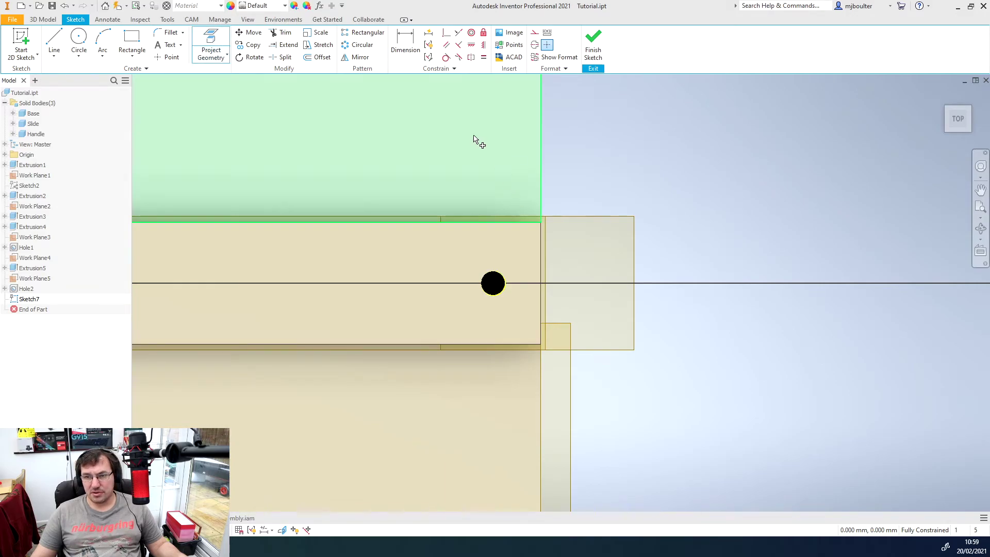
{"action": "left_click", "coordinate": [593, 44]}
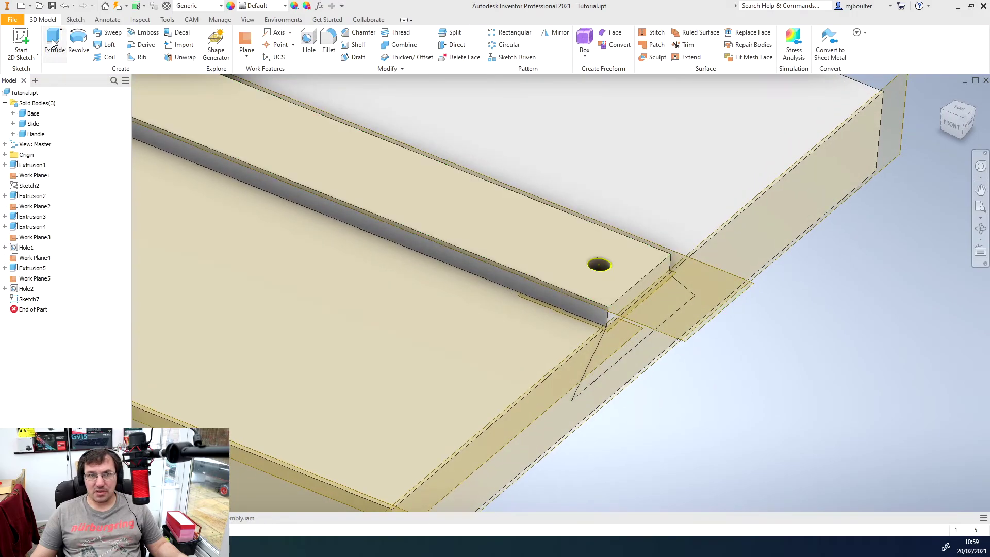
- Extrude the projected hole circle downward to the bottom face of the dovetail block's hole as a new solid pin
{"action": "left_click", "coordinate": [53, 44]}
{"action": "left_click", "coordinate": [265, 180]}
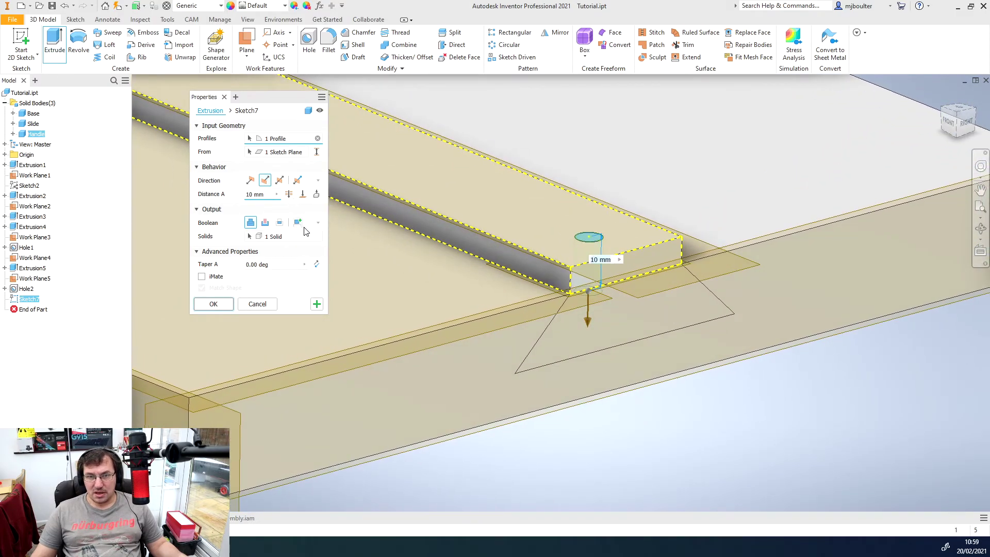
{"action": "left_click", "coordinate": [300, 194]}
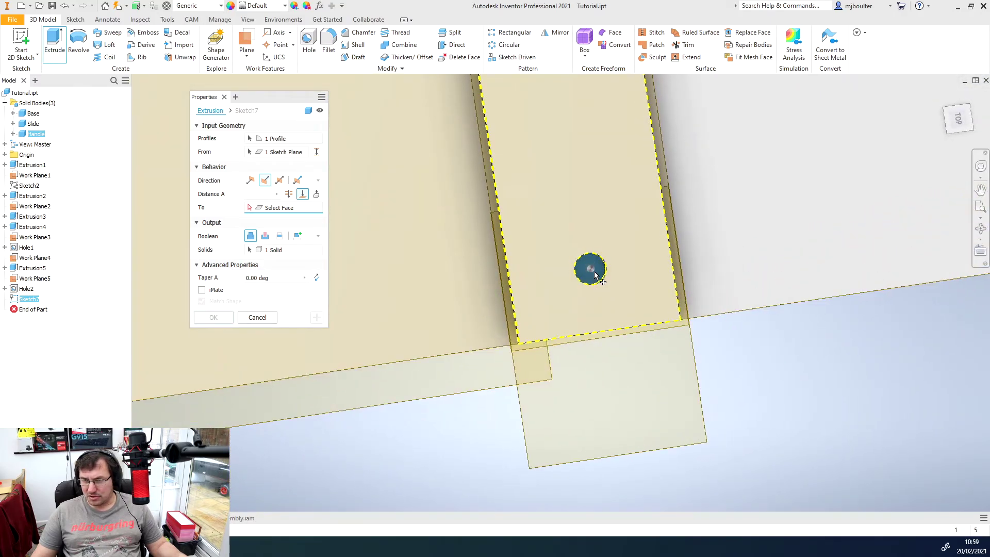
{"action": "scroll", "coordinate": [597, 272], "scroll_direction": "up", "scroll_amount": 5}
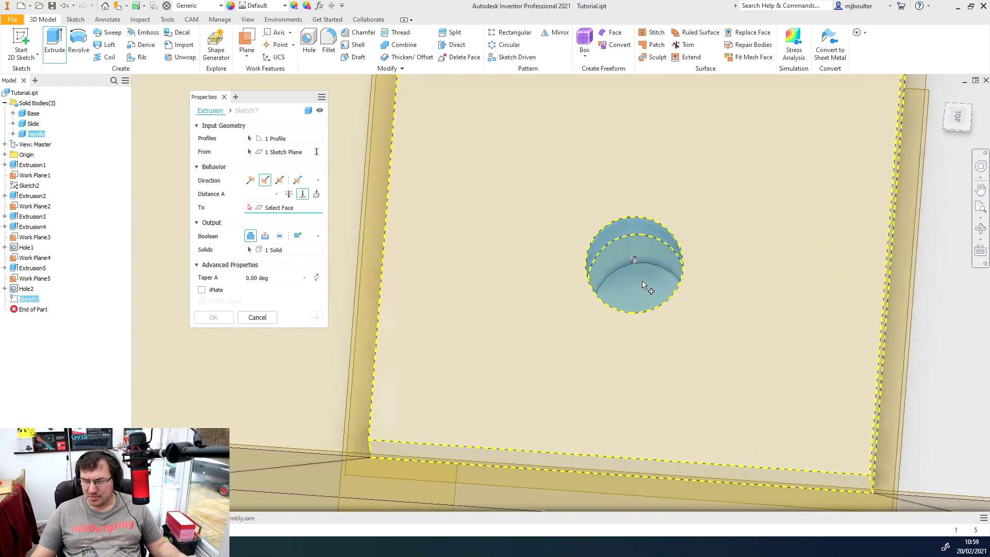
{"action": "left_click", "coordinate": [617, 287]}
{"action": "key", "text": "F6"}
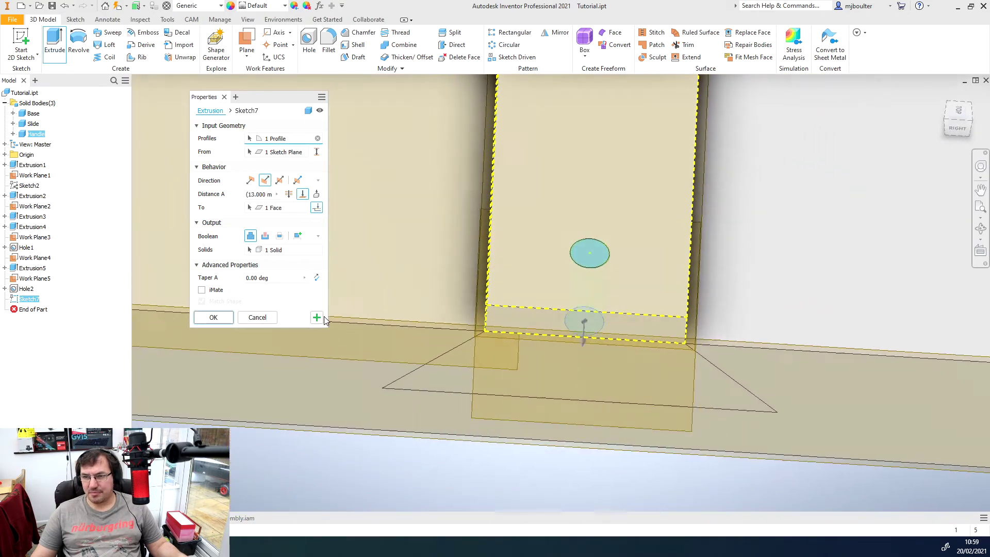
{"action": "left_click", "coordinate": [299, 237]}
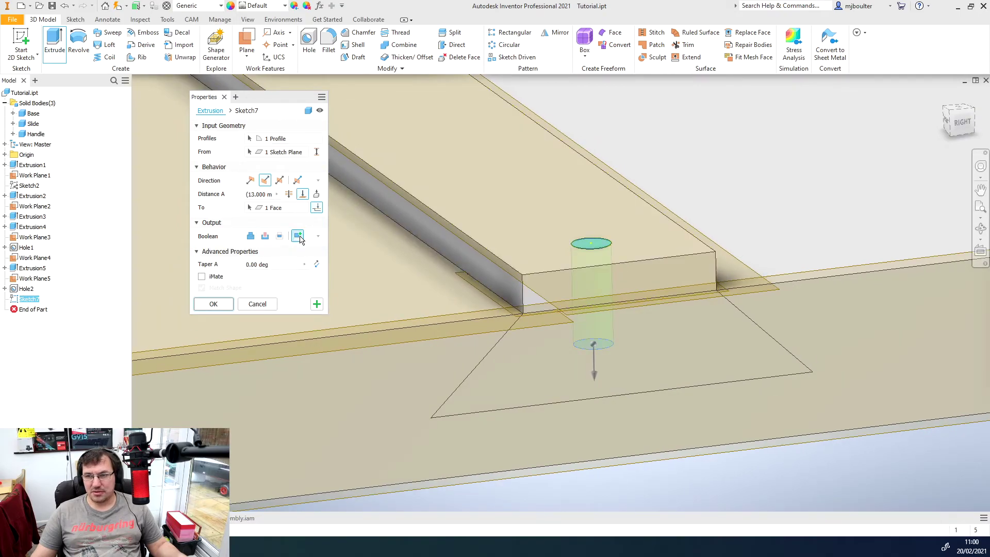
{"action": "left_click", "coordinate": [213, 304]}
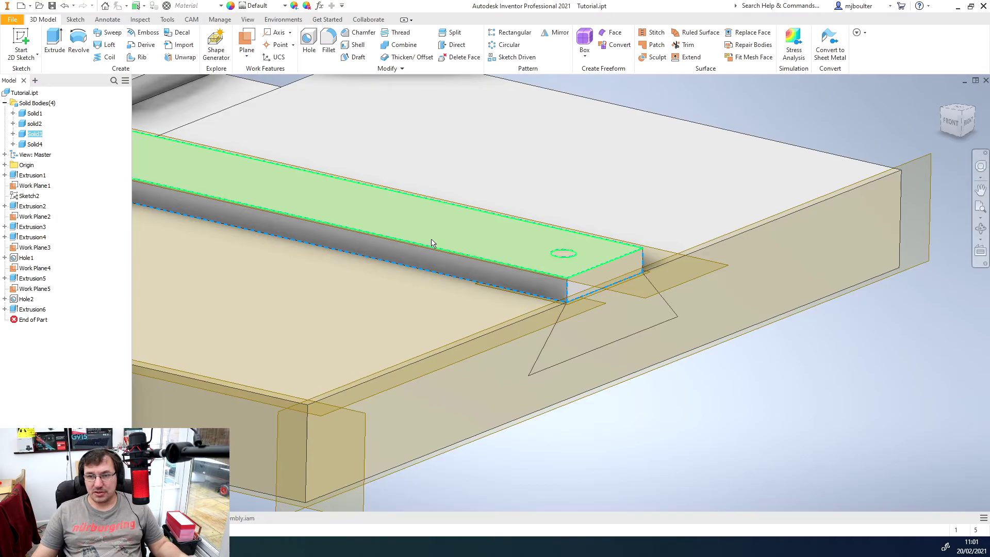
- Rename the slotted plate's solid body as Base
{"action": "left_click", "coordinate": [354, 285]}
{"action": "middle_click_drag", "start_coordinate": [354, 286], "coordinate": [402, 290], "text": "shift"}
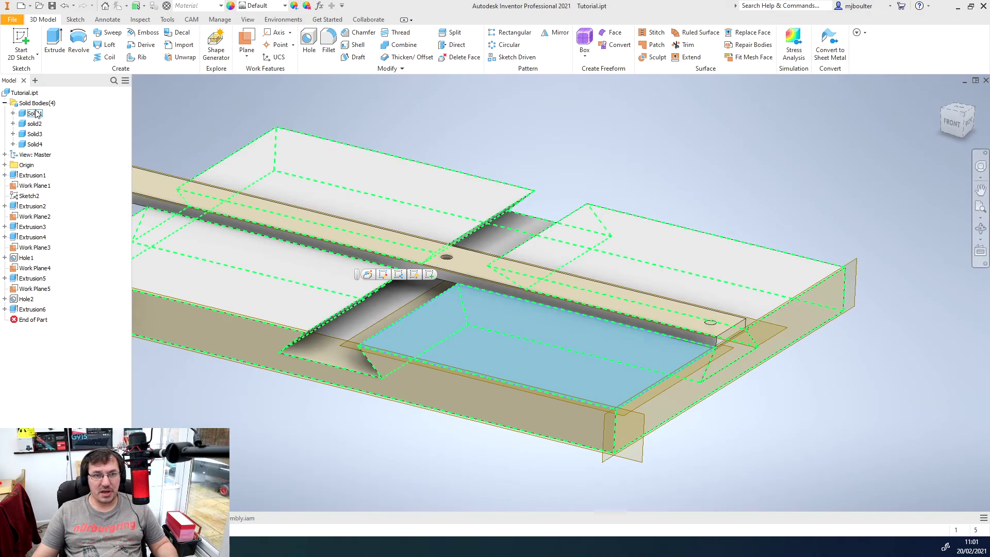
{"action": "left_click", "coordinate": [35, 113]}
{"action": "left_click", "coordinate": [37, 114]}
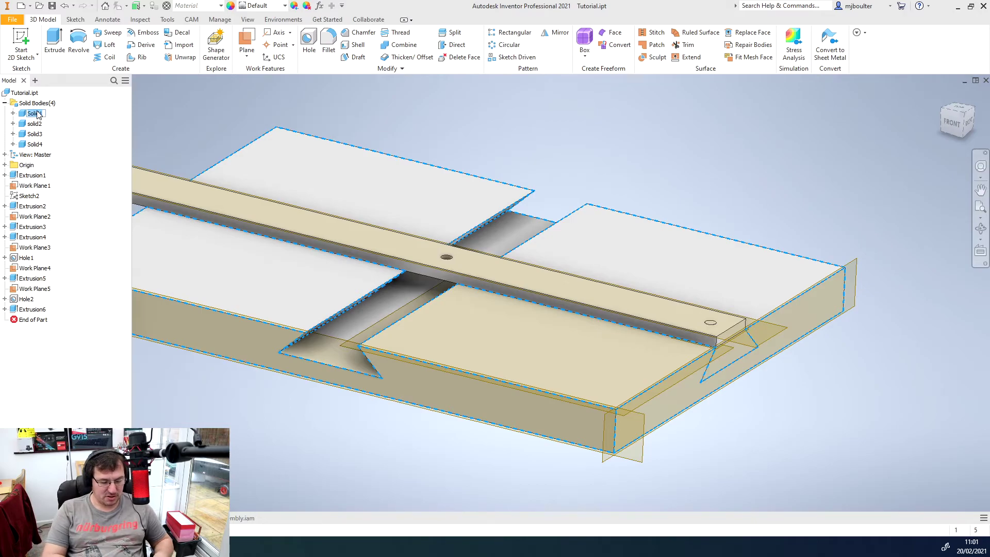
{"action": "type", "text": "Base"}
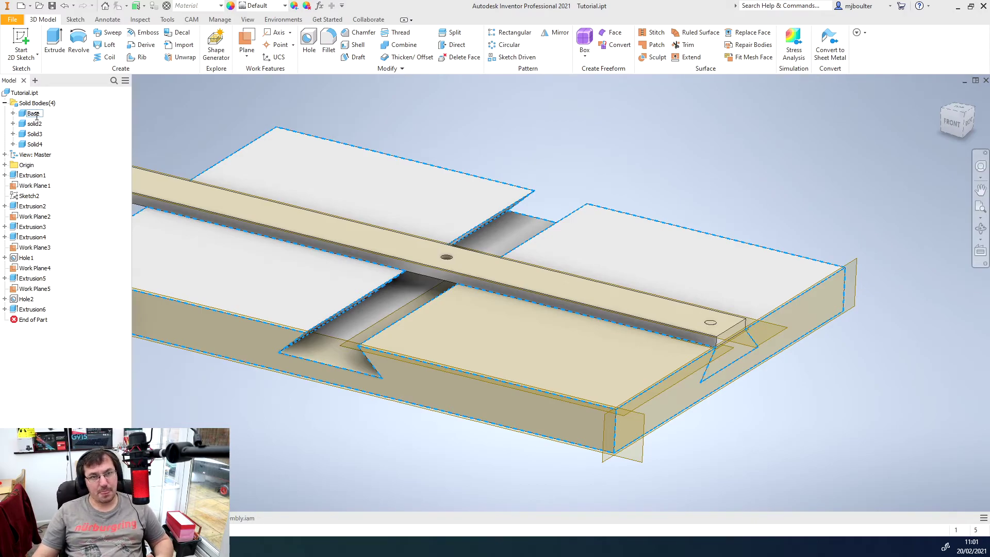
{"action": "key", "text": "Return"}
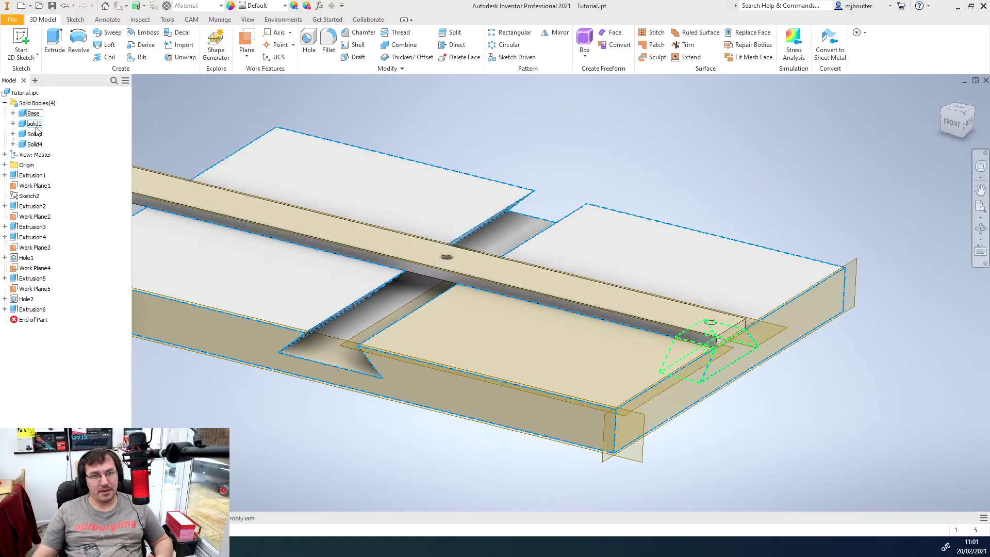
- Select the dovetail block's solid body, solid2, in the model tree
{"action": "left_click", "coordinate": [35, 124]}
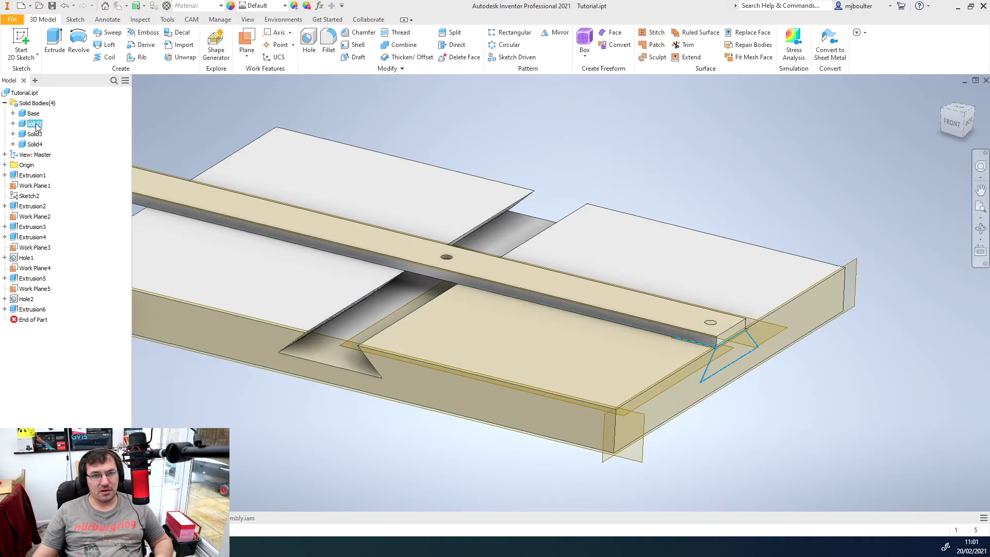